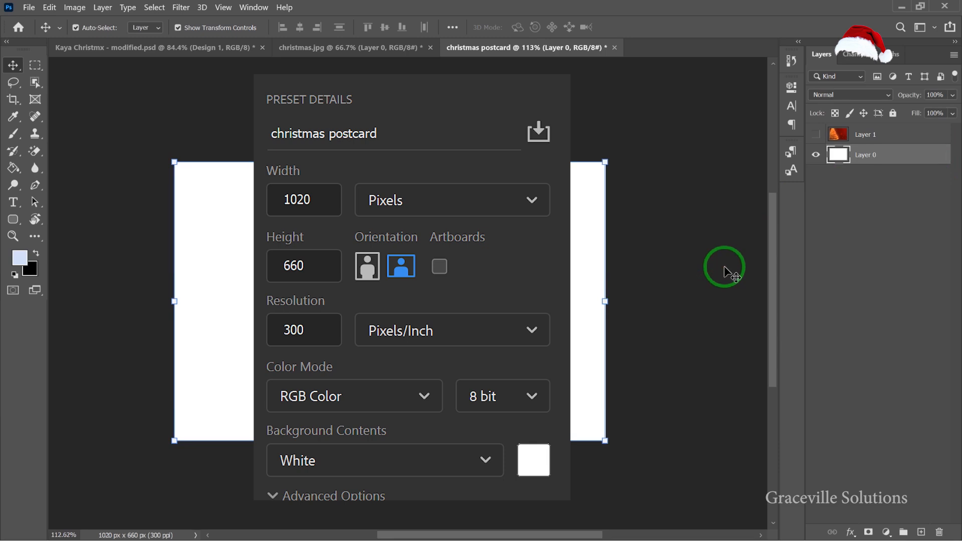
Shift the Christmas background image layer to the left within the postcard canvas.
scroll(686, 281, down, 2)
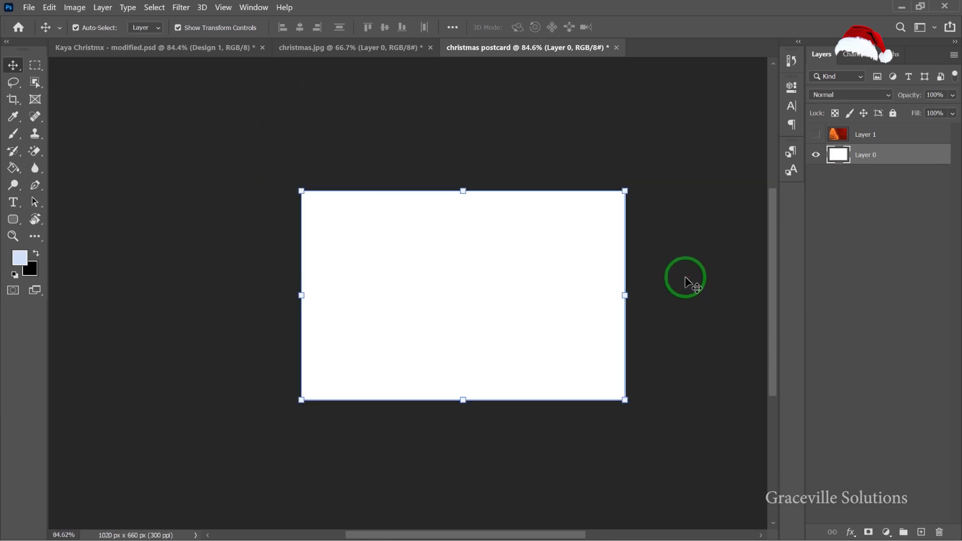
scroll(685, 281, up, 2)
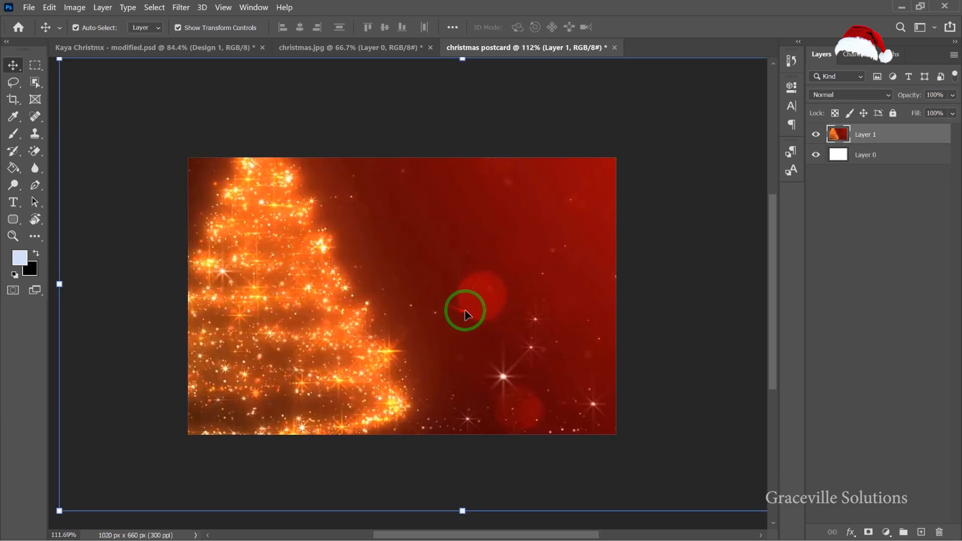
scroll(463, 314, down, 3)
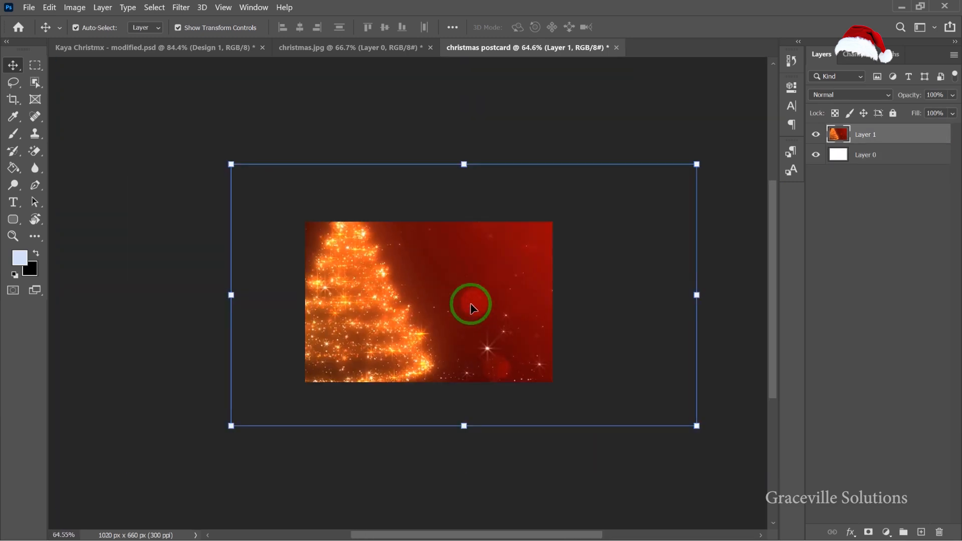
drag(470, 305, 411, 305)
Rename the background image layer to BG.
click(875, 136)
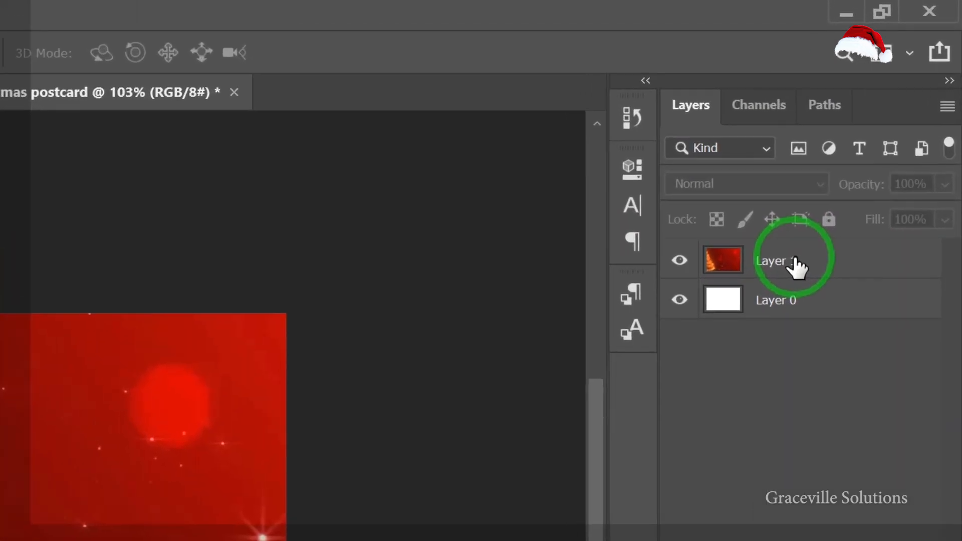
click(865, 132)
double_click(769, 269)
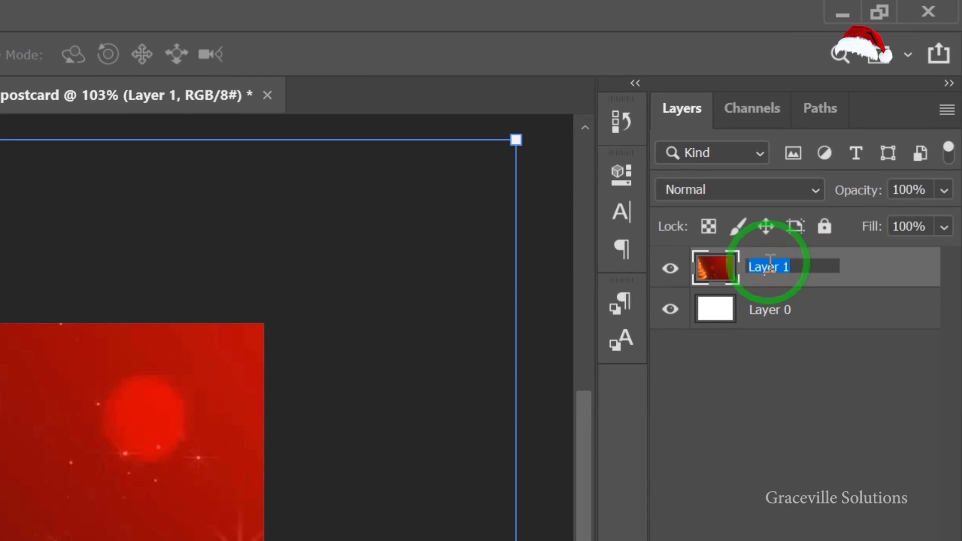
click(13, 70)
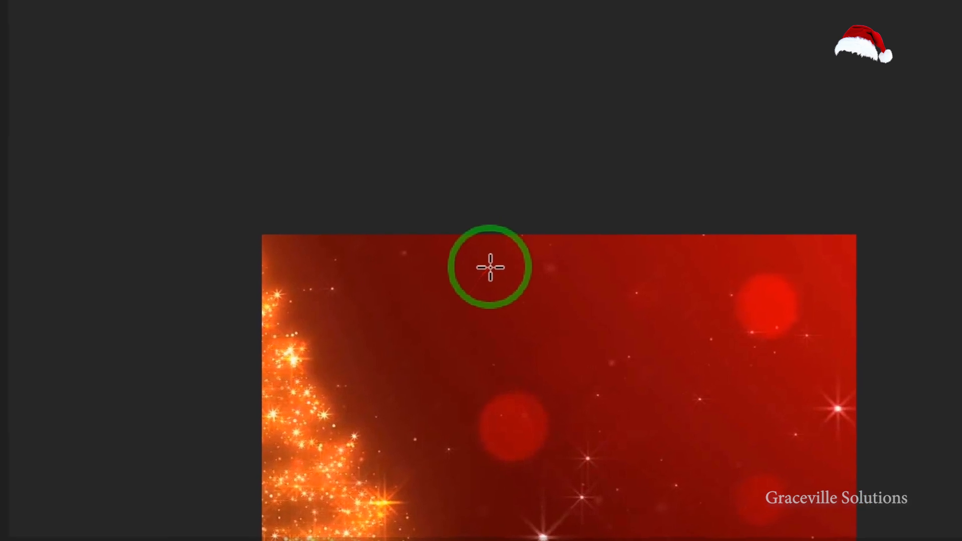
Draw a rectangle about 262 × 50 px near the top centre of the postcard.
scroll(385, 212, up, 3)
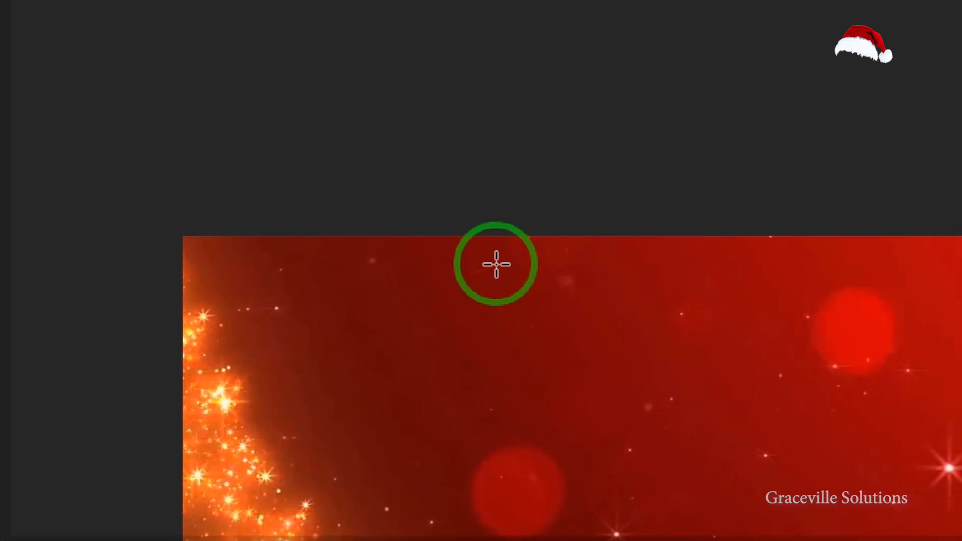
drag(390, 206, 392, 214)
drag(487, 286, 681, 308)
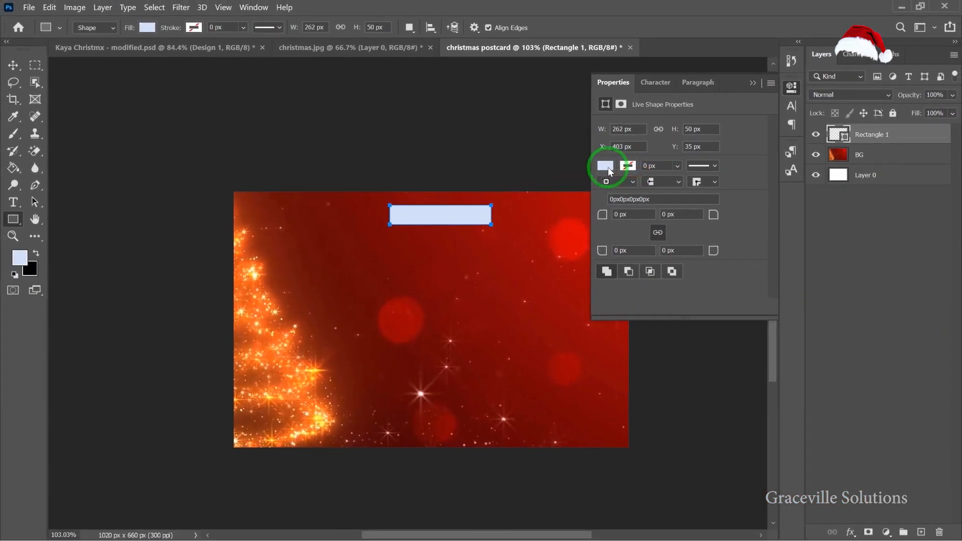
Set the rectangle's fill colour to white (ffffff).
scroll(609, 165, down, 2)
click(608, 166)
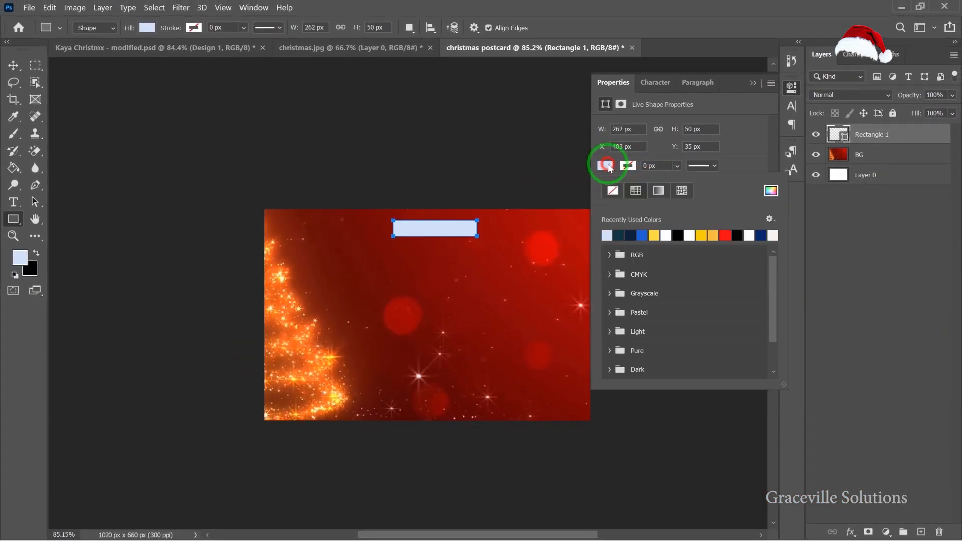
click(771, 193)
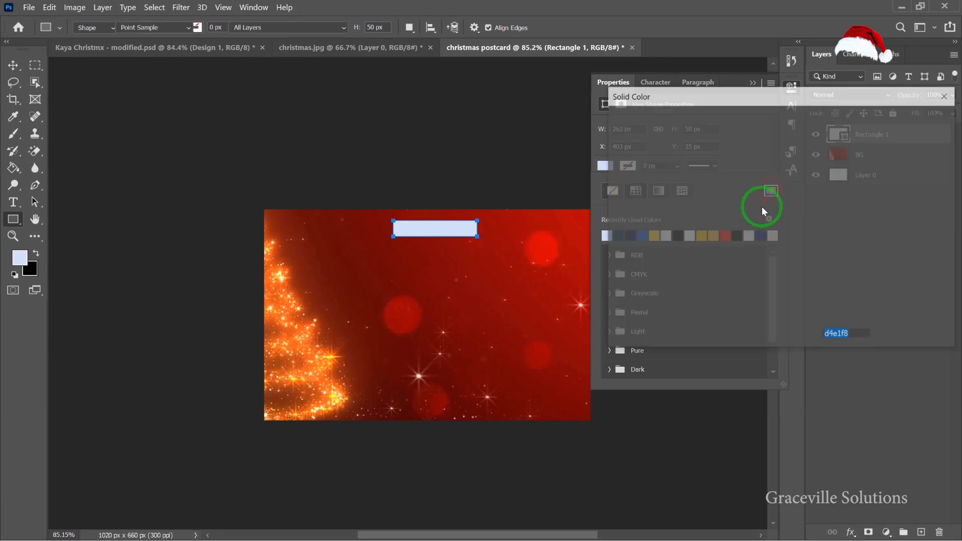
click(617, 132)
drag(616, 132, 603, 120)
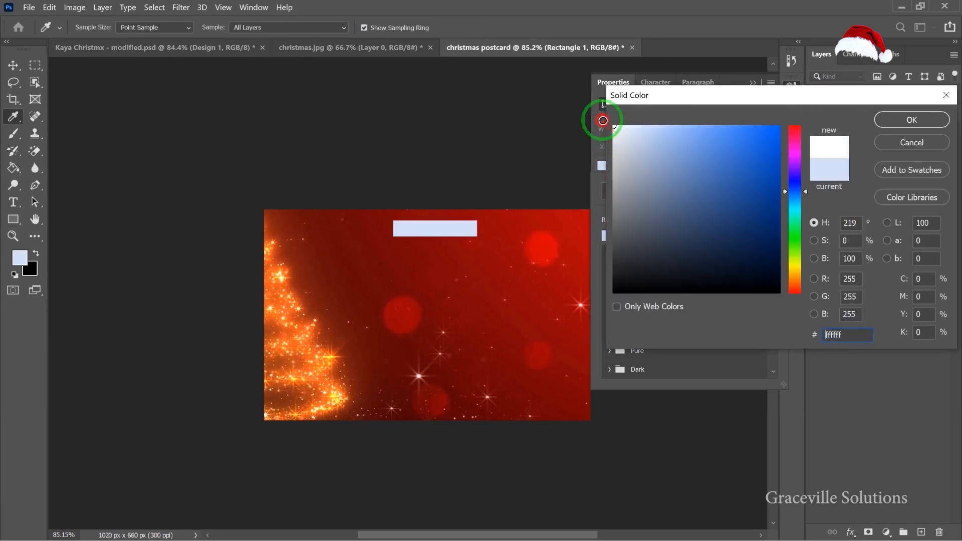
click(908, 121)
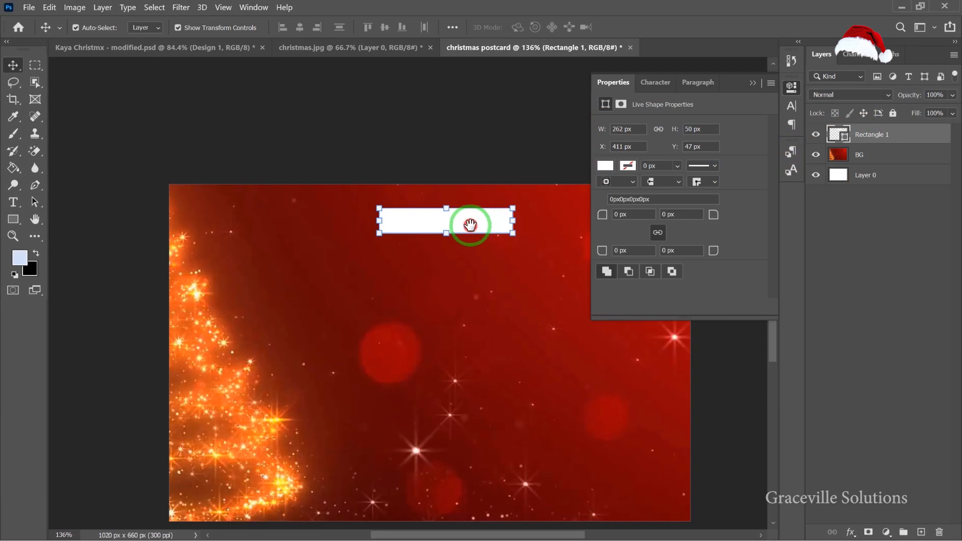
Nudge the rectangle into place and round all its corners to 10 px.
drag(469, 225, 447, 225)
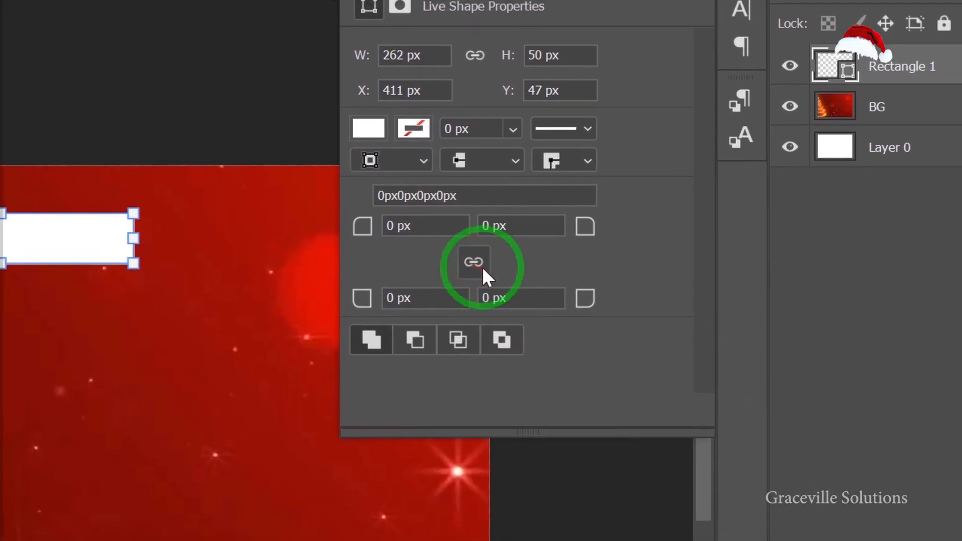
click(481, 268)
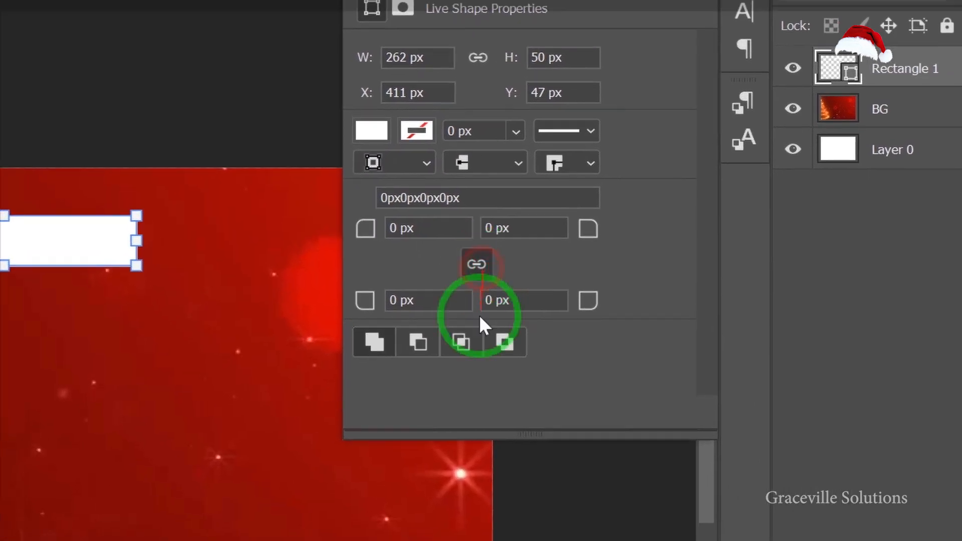
drag(484, 275, 483, 276)
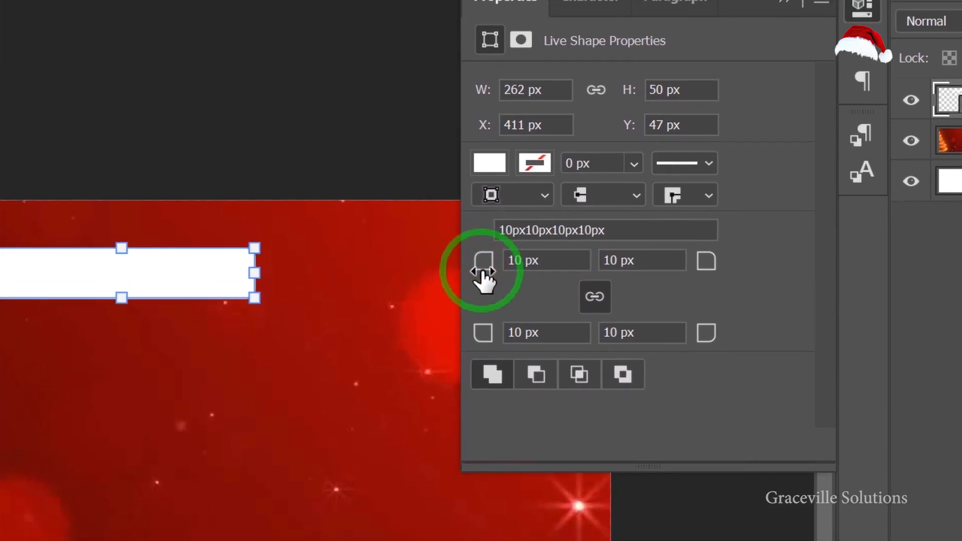
scroll(481, 268, up, 3)
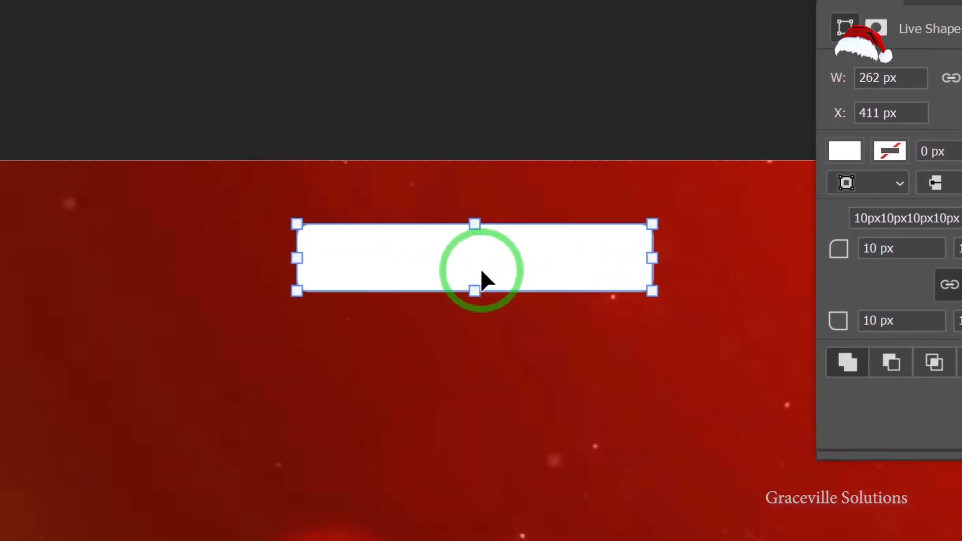
scroll(481, 268, down, 2)
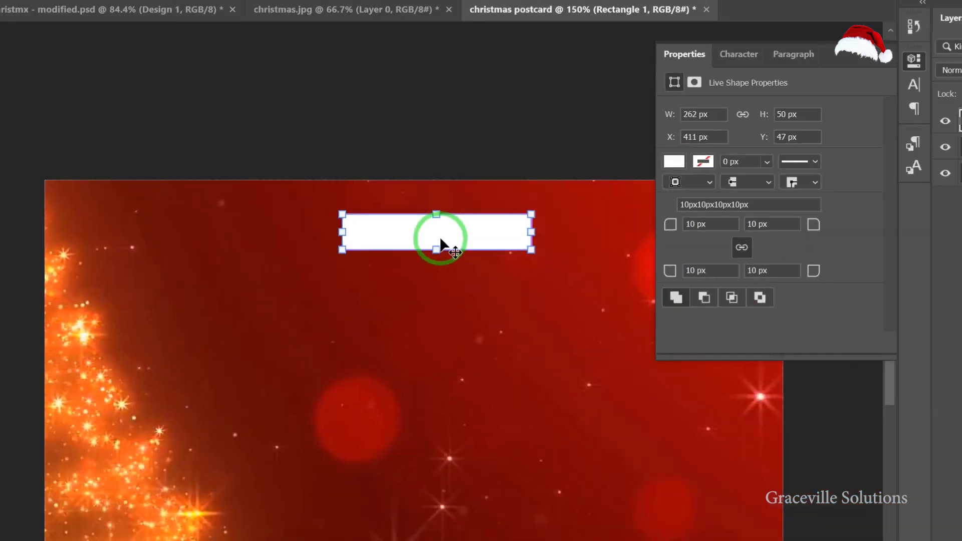
click(475, 354)
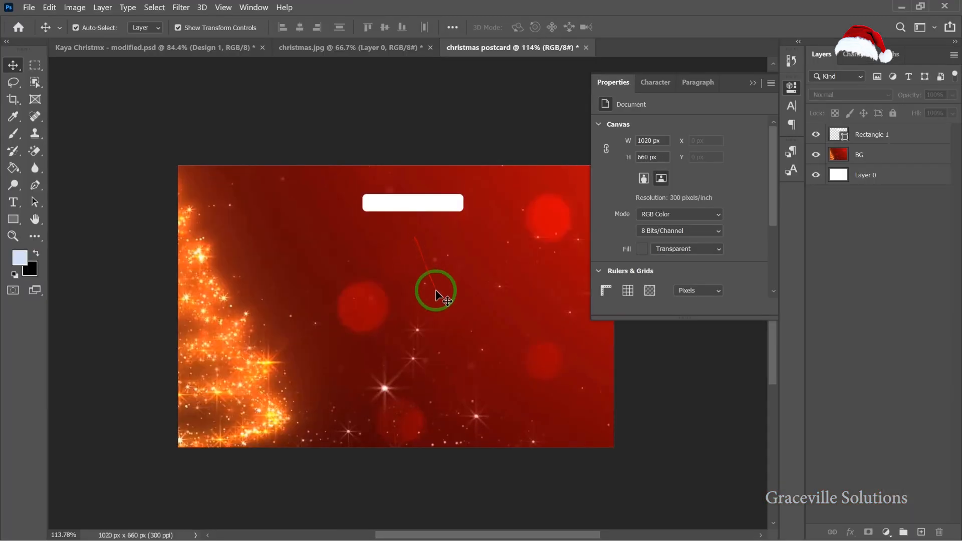
Switch to Notepad and copy the word Kayaba from the notes.
key(super)
click(528, 533)
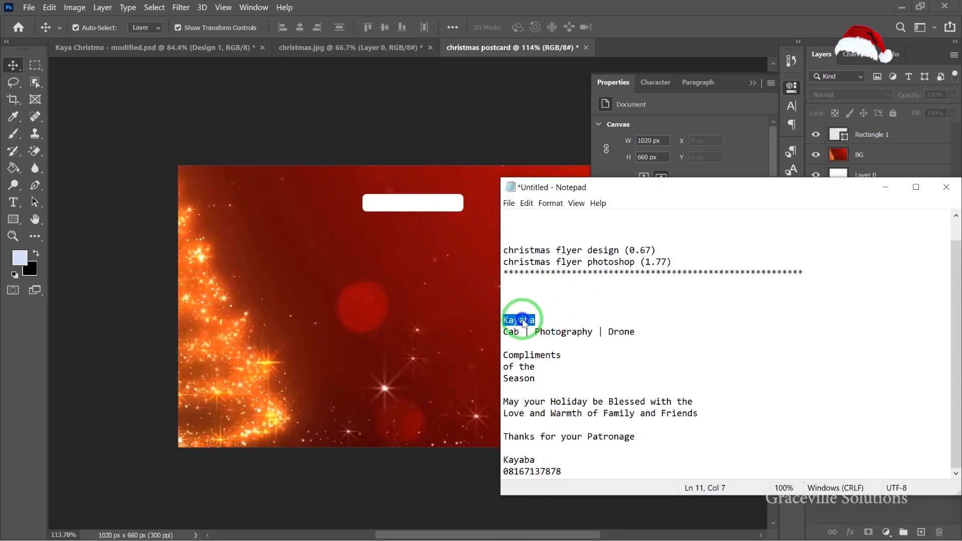
right_click(523, 319)
click(555, 351)
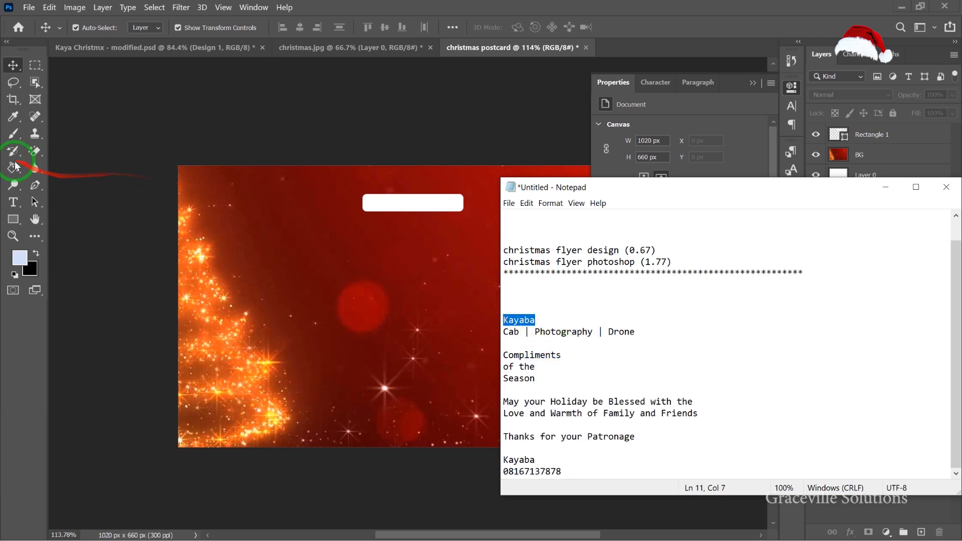
Add a text layer below the rectangle and replace its placeholder text with the pasted Kayaba.
click(14, 201)
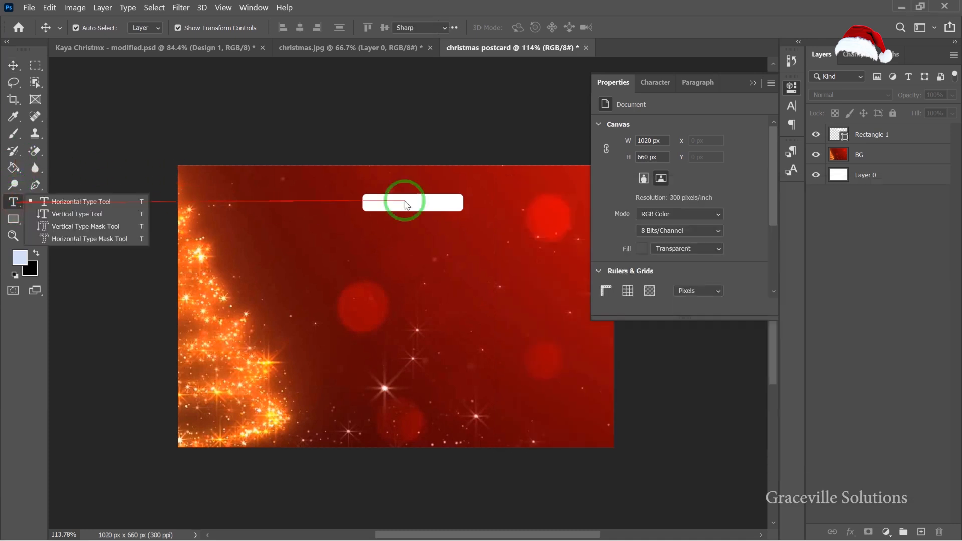
scroll(372, 240, up, 4)
click(371, 238)
click(371, 237)
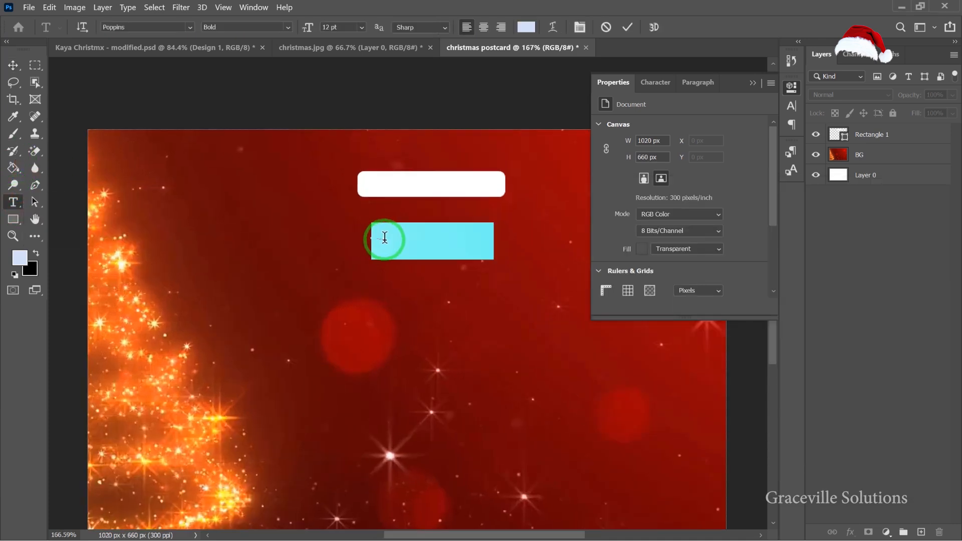
drag(391, 238, 412, 238)
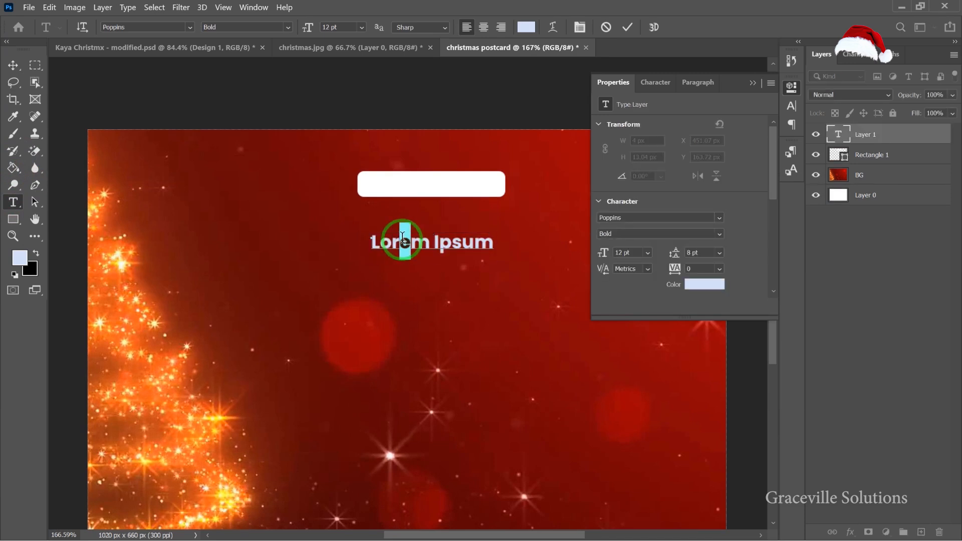
key(ctrl+a)
click(403, 241)
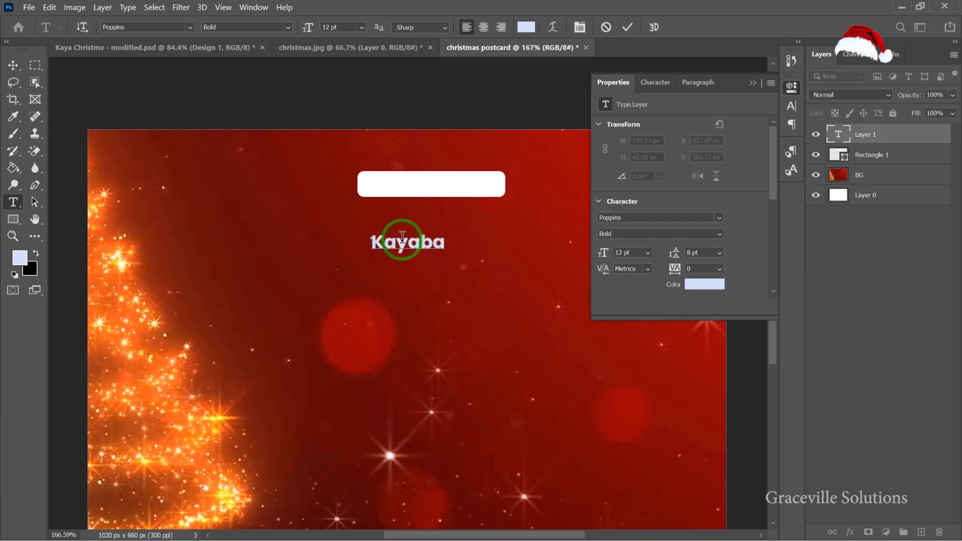
click(7, 71)
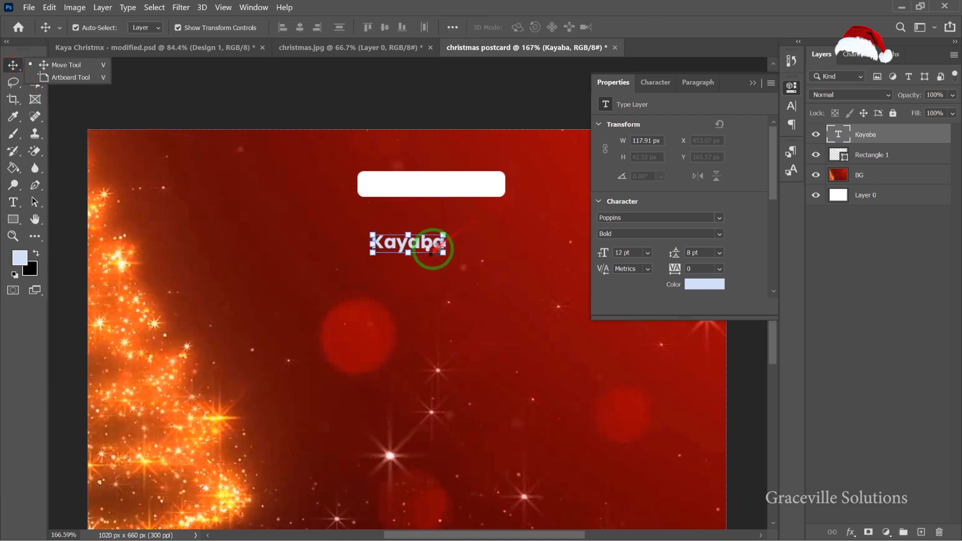
Set the Kayaba text colour to a red sampled from the background image.
click(701, 286)
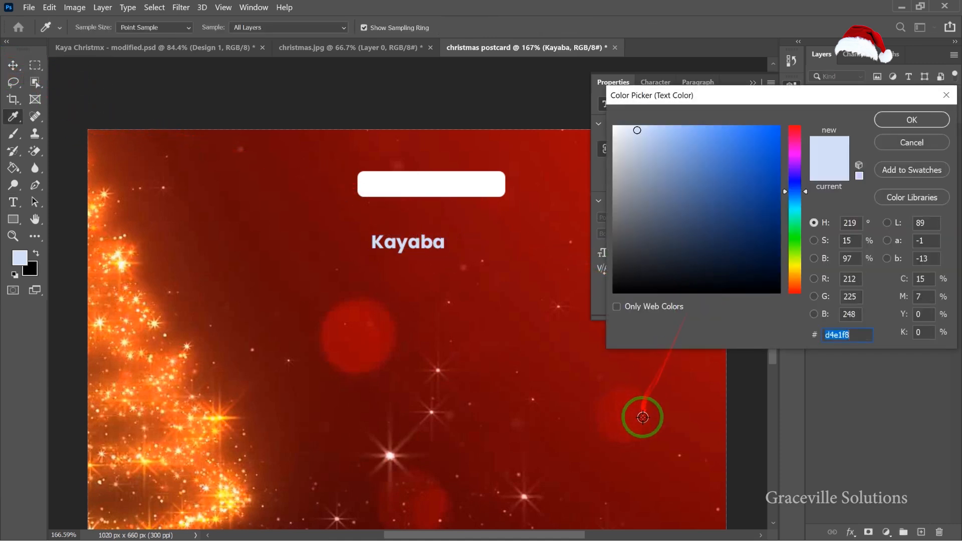
click(656, 417)
click(912, 119)
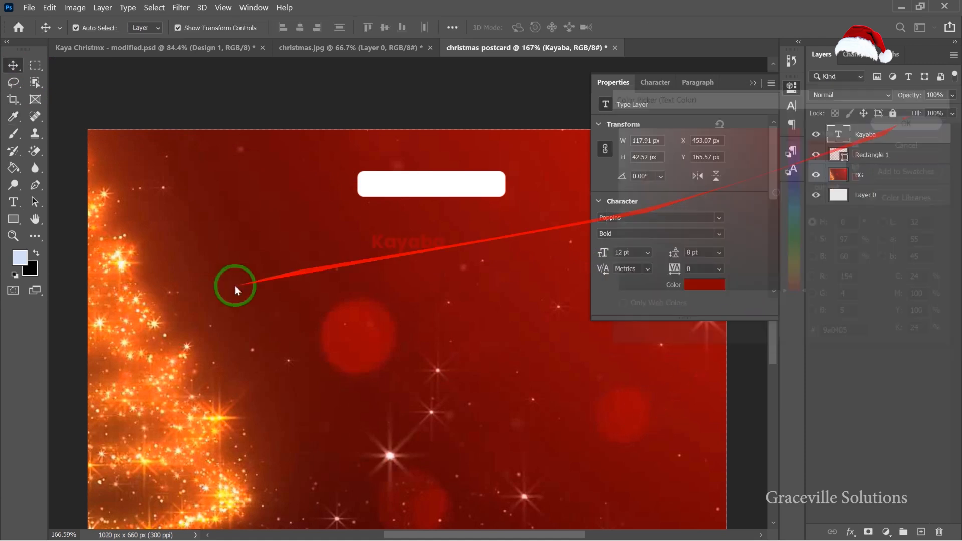
Move the Kayaba text onto the white rounded rectangle.
scroll(376, 216, up, 2)
drag(434, 254, 469, 169)
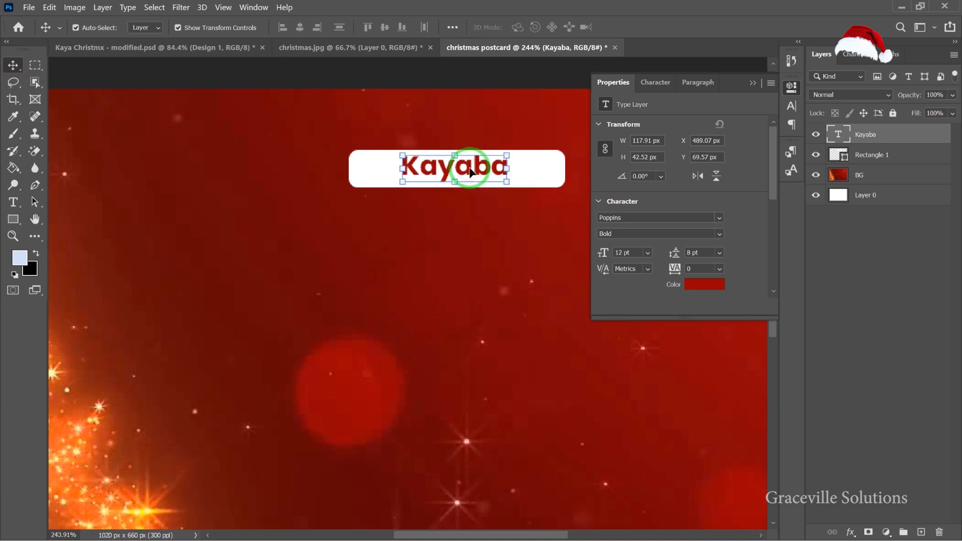
drag(475, 174, 476, 179)
scroll(466, 200, up, 2)
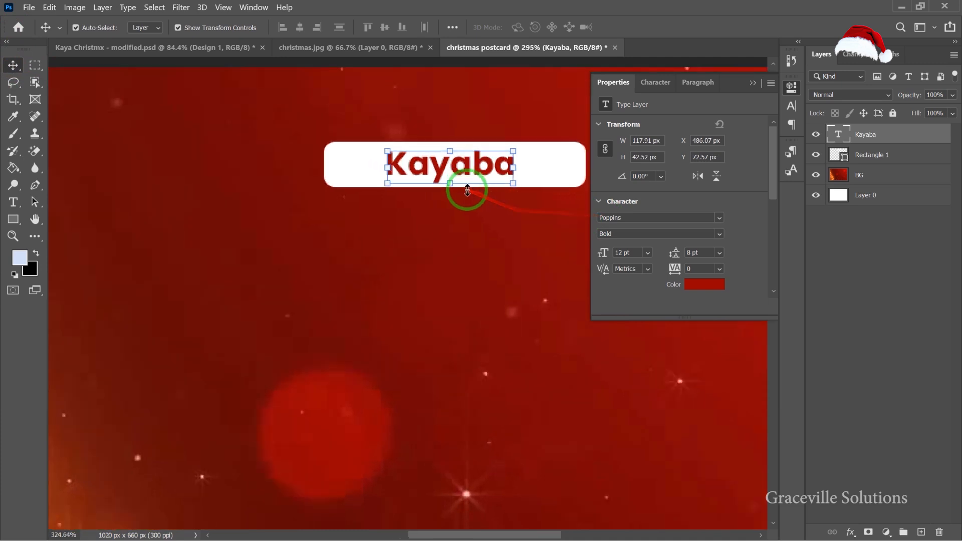
drag(452, 306, 350, 221)
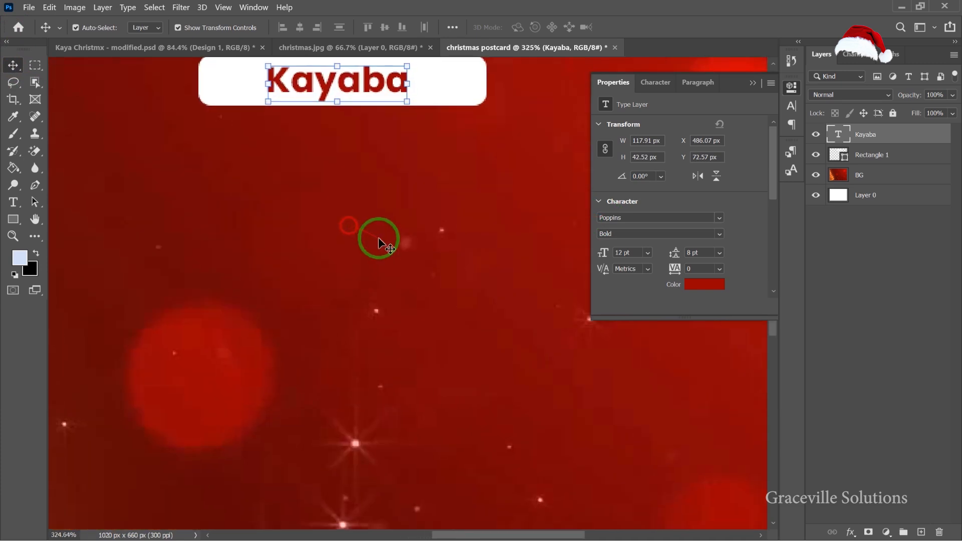
scroll(377, 236, down, 5)
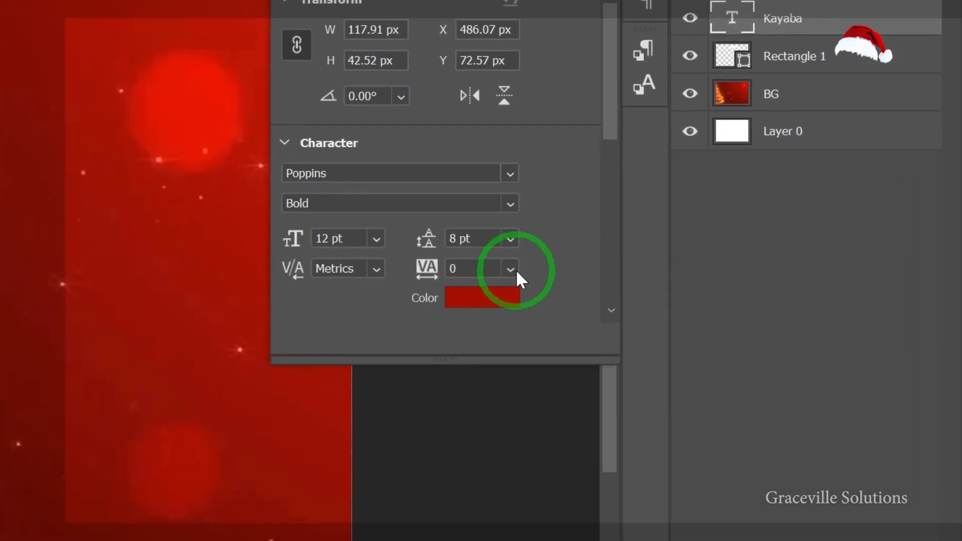
Increase the letter tracking of the Kayaba text using the preset tracking values.
click(720, 269)
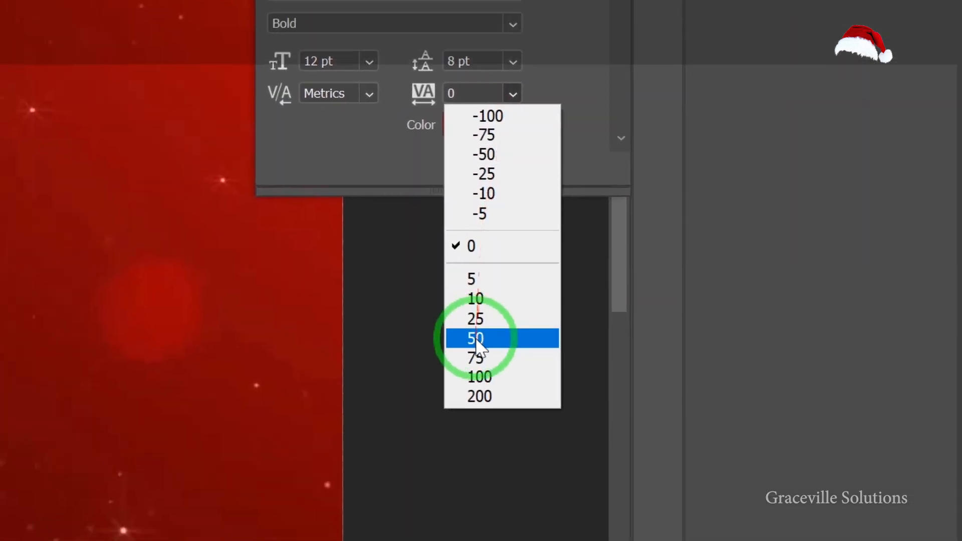
click(457, 471)
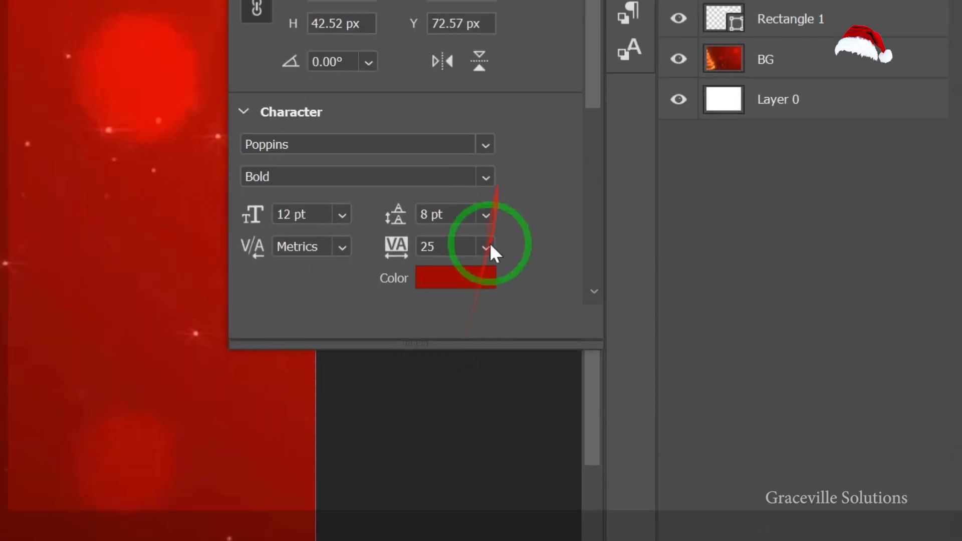
click(513, 43)
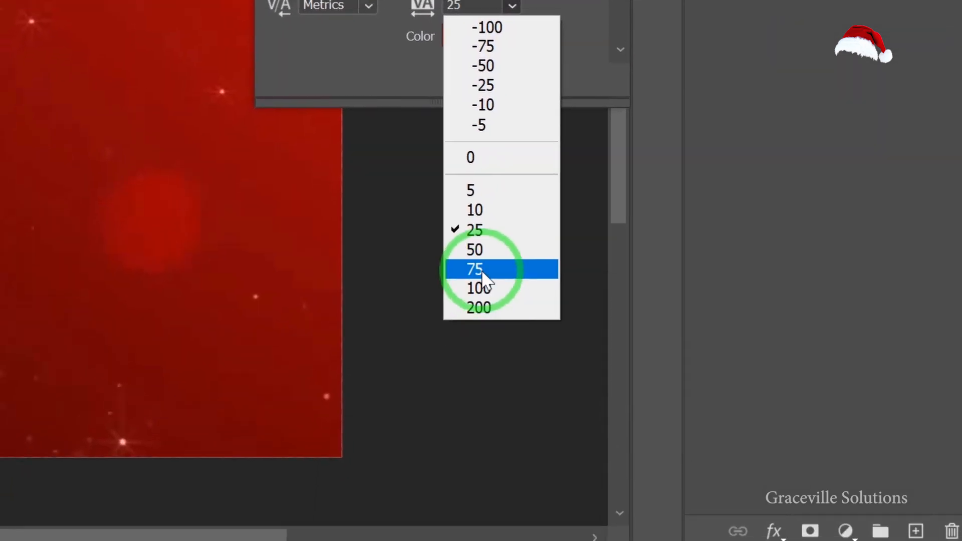
click(467, 350)
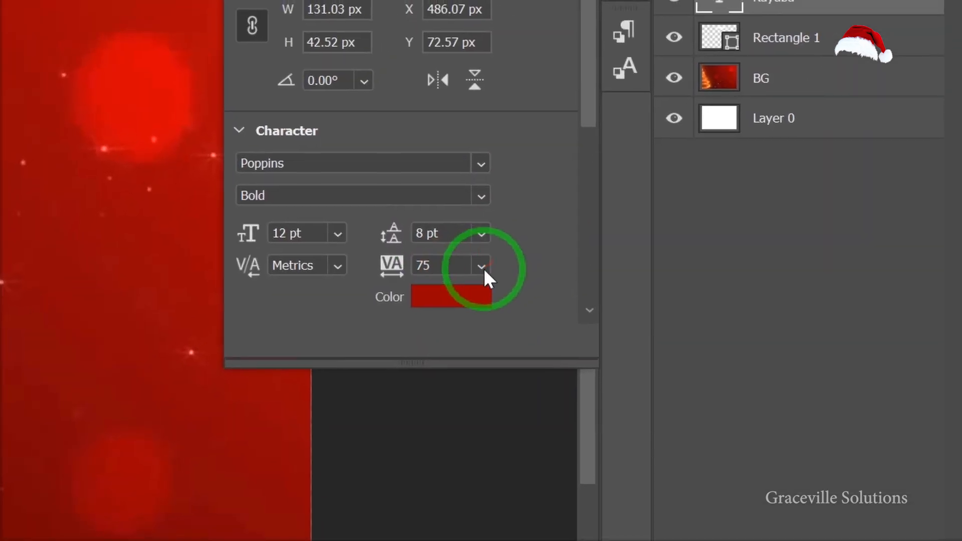
click(510, 222)
click(476, 504)
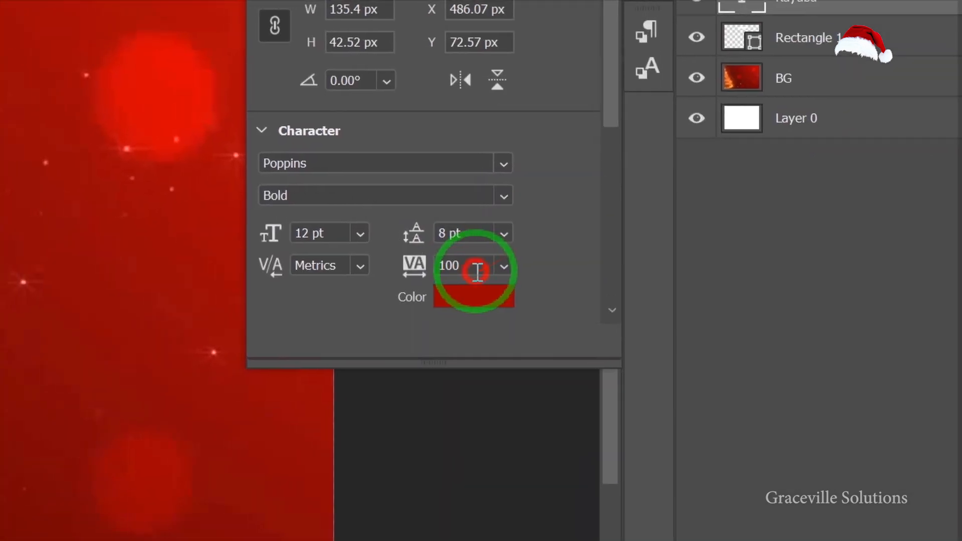
Set the Kayaba text's letter tracking to 200.
click(477, 272)
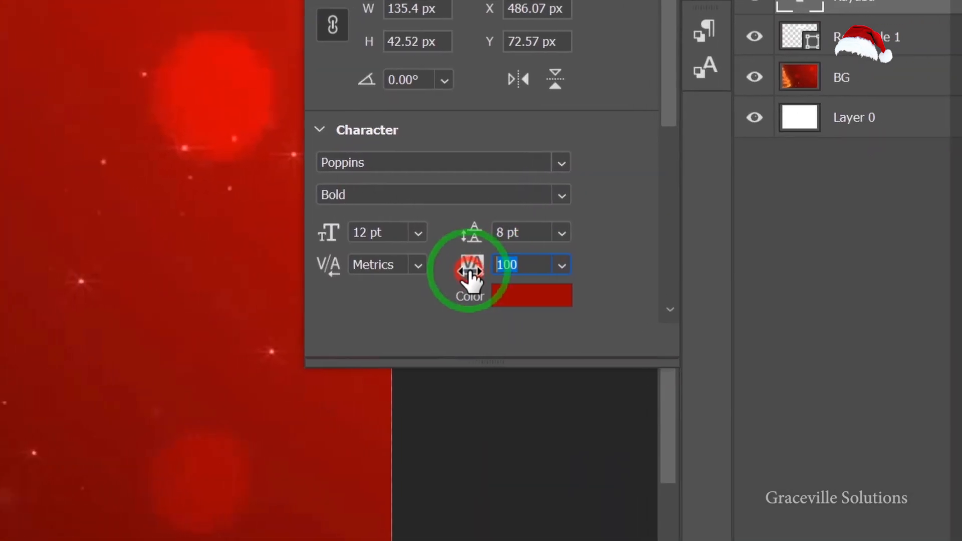
text(2)
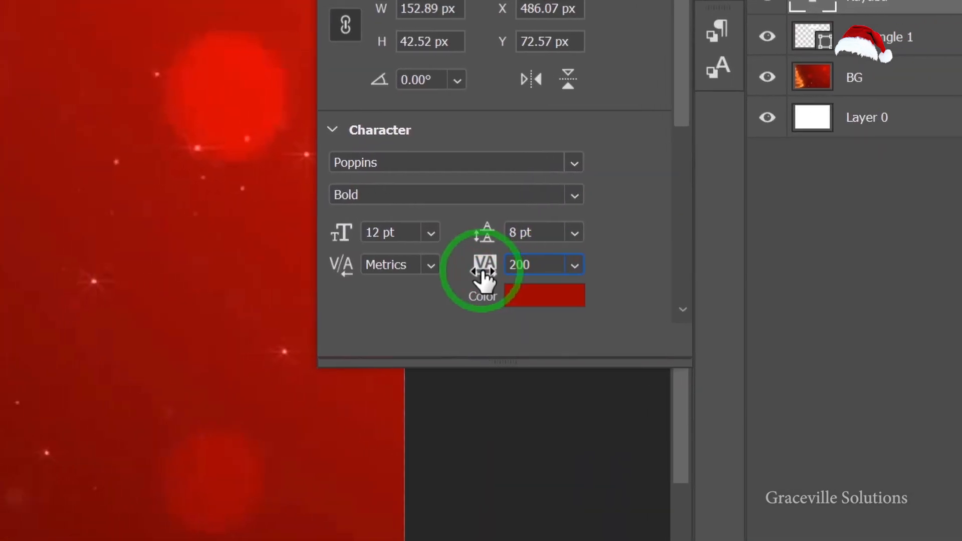
scroll(348, 254, down, 7)
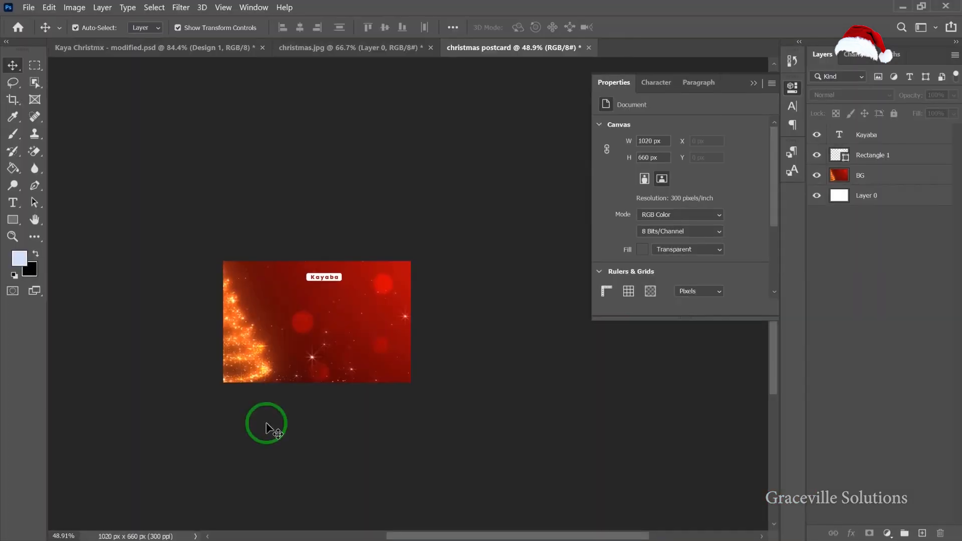
scroll(325, 405, up, 3)
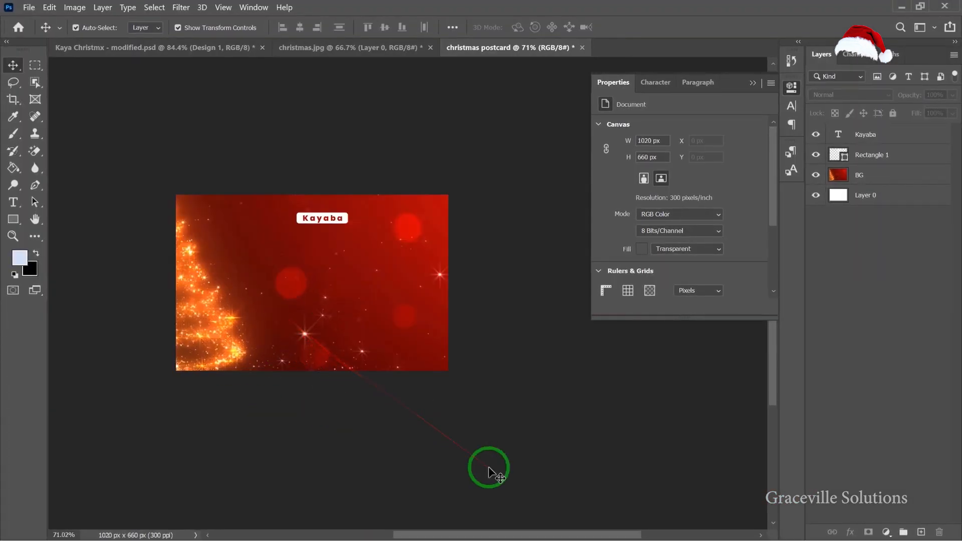
Switch to Notepad and copy the line "Cab | Photography | Drone".
key(super)
click(528, 532)
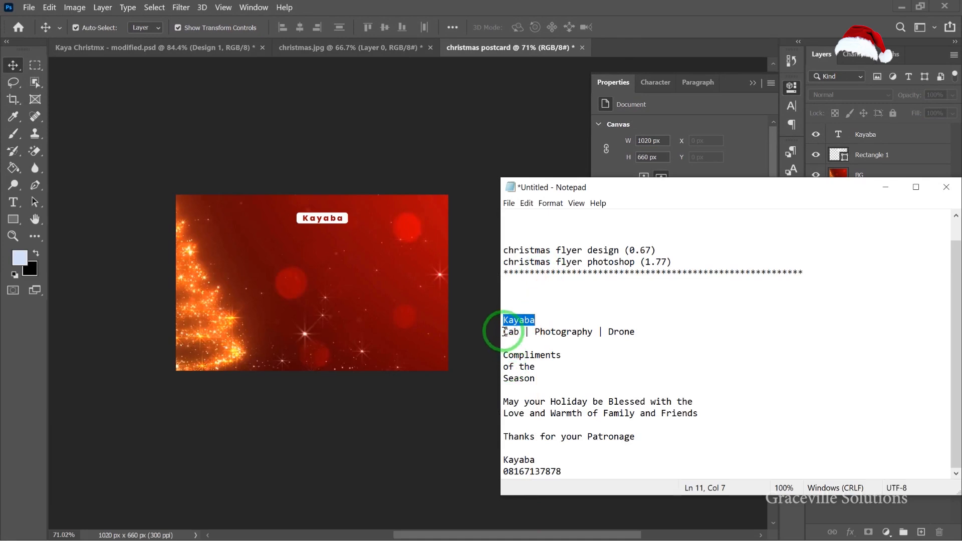
drag(504, 332, 605, 332)
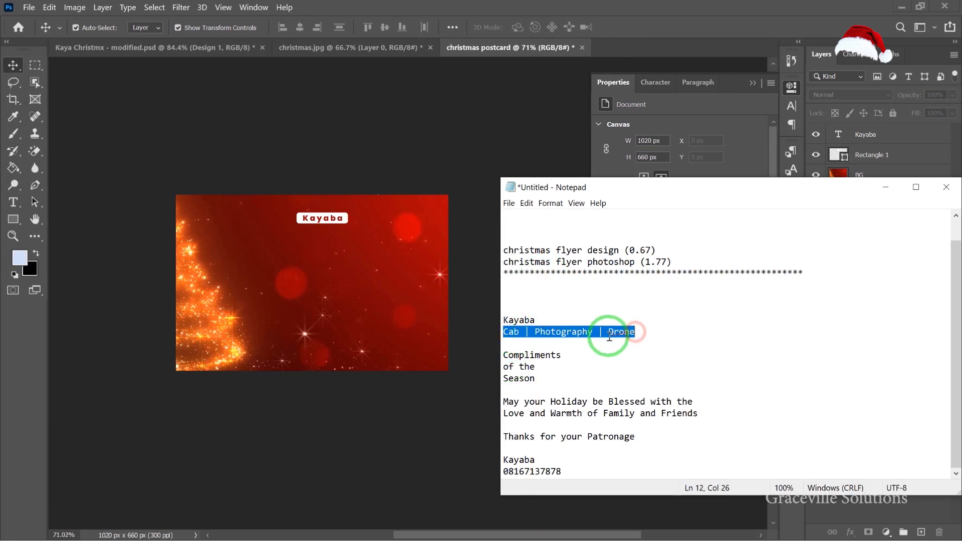
right_click(609, 336)
click(654, 369)
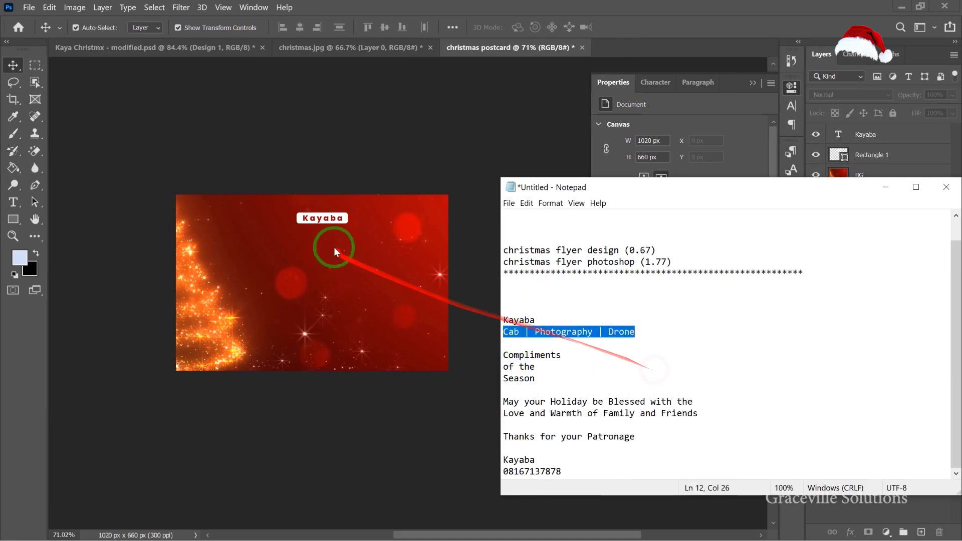
Create a new text layer below the Kayaba title box and paste the copied tagline into it.
click(344, 219)
scroll(328, 244, up, 5)
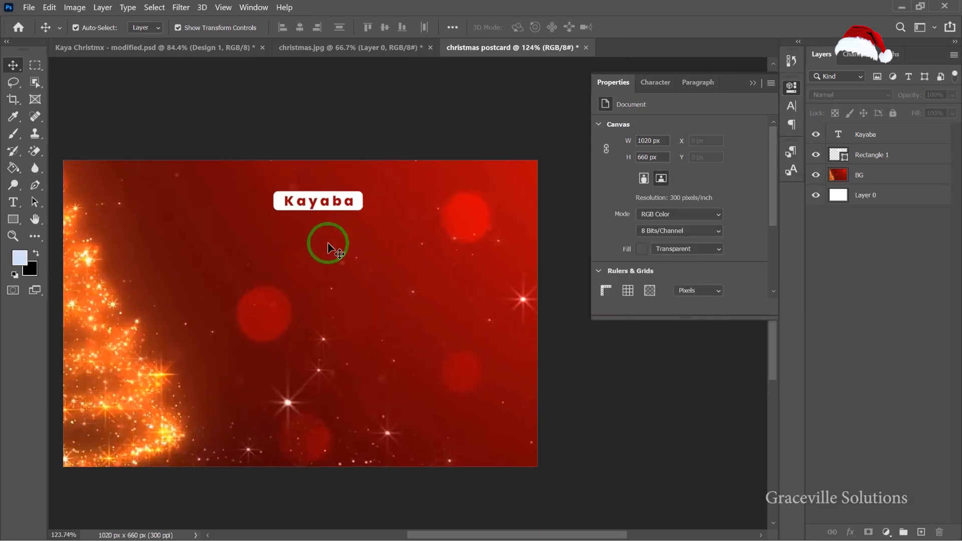
drag(345, 251, 398, 251)
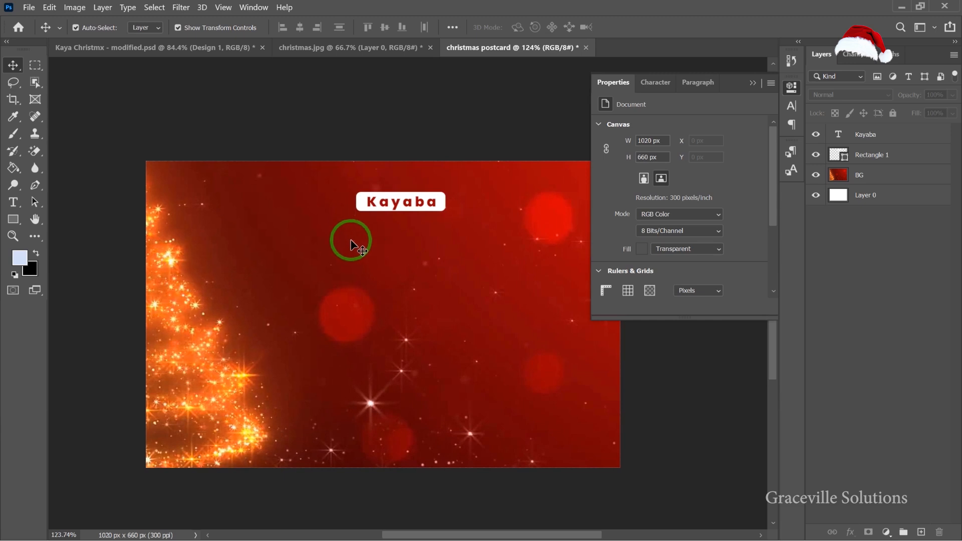
key(t)
click(332, 234)
key(BackSpace)
key(ctrl+a)
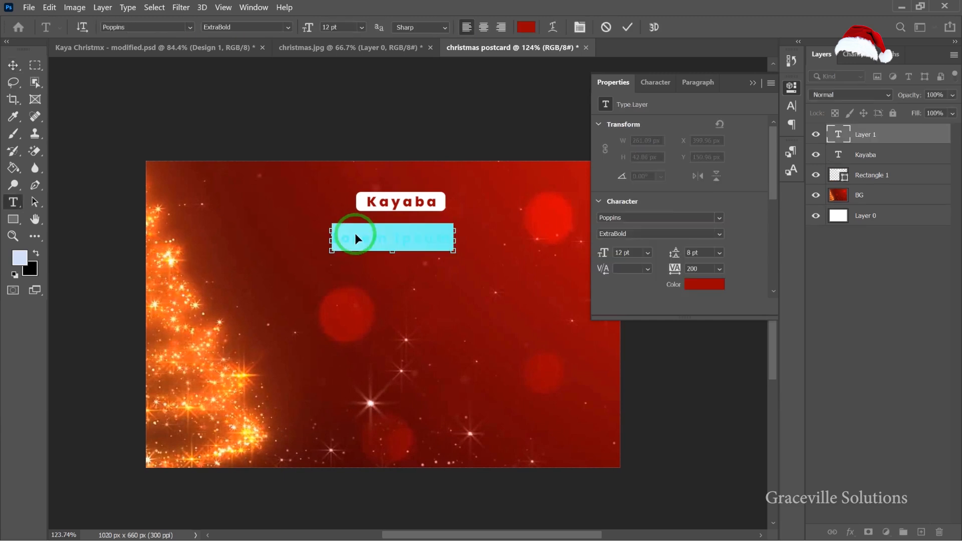
click(355, 233)
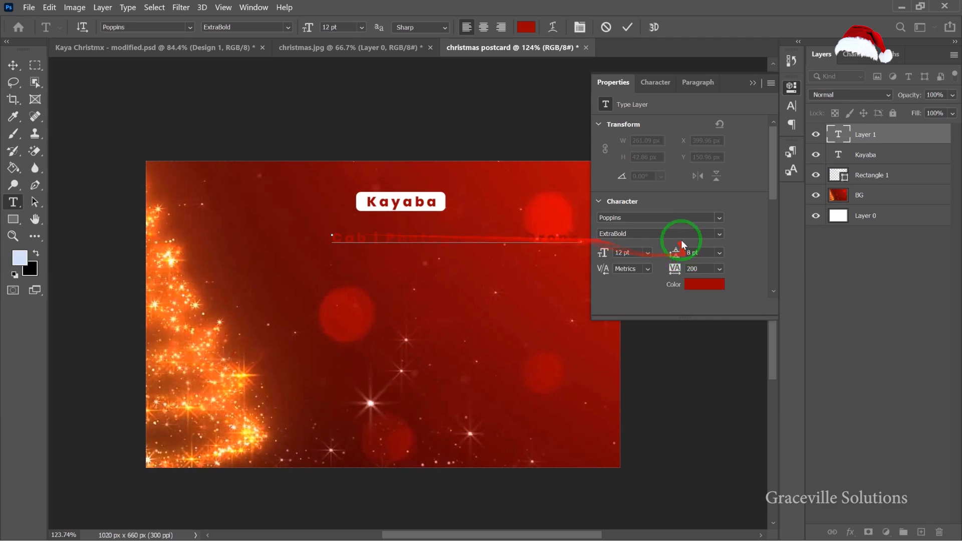
key(ctrl+a)
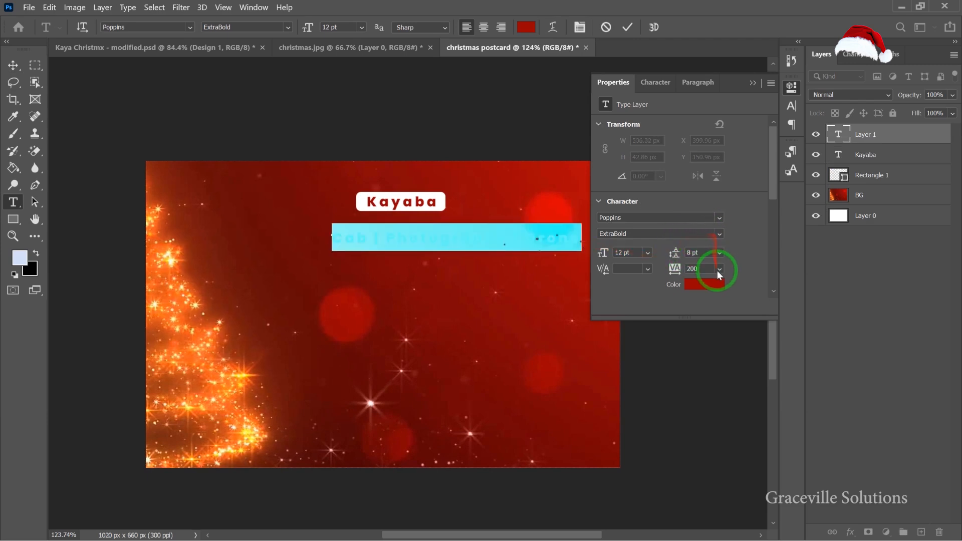
Set the tagline text colour to white.
click(715, 287)
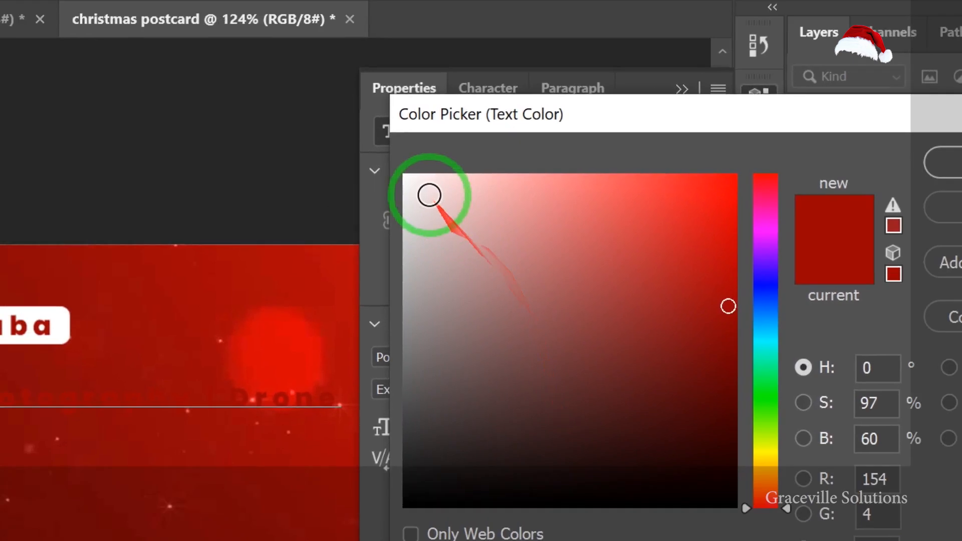
click(616, 132)
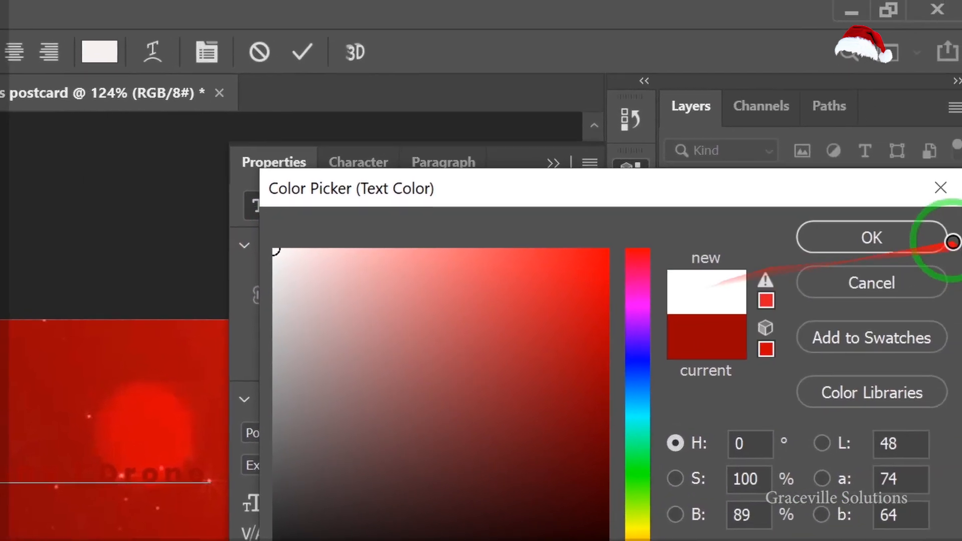
click(944, 241)
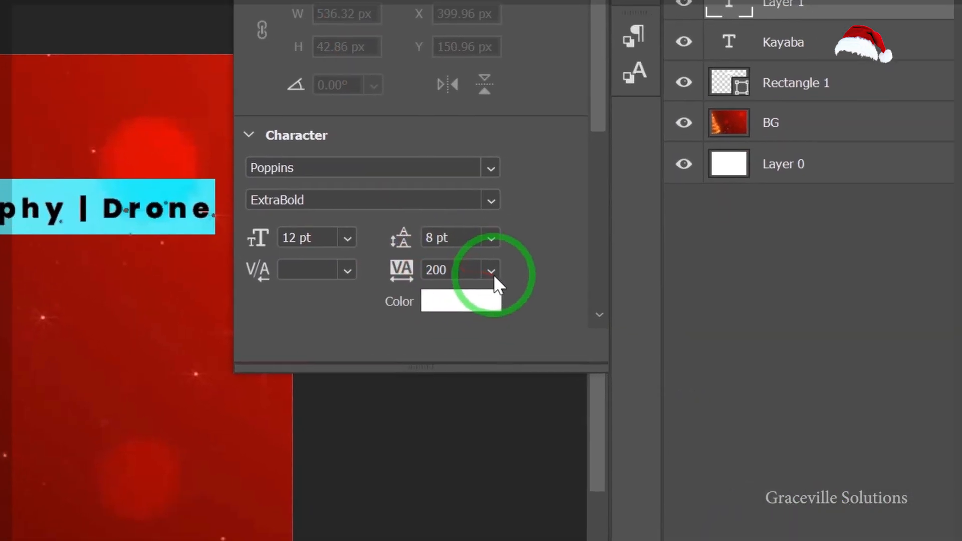
Set the tagline's tracking to 0 and its font style to Poppins SemiBold.
click(492, 271)
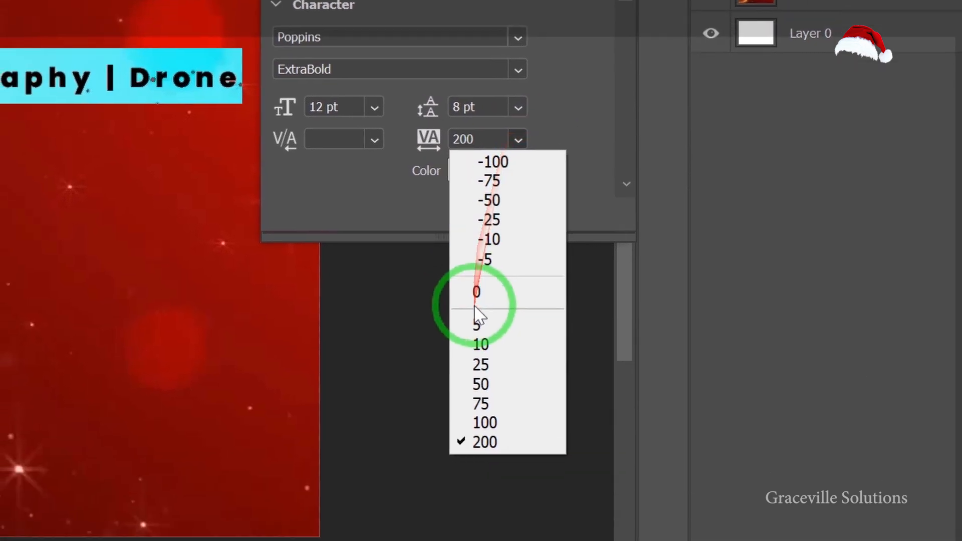
click(475, 304)
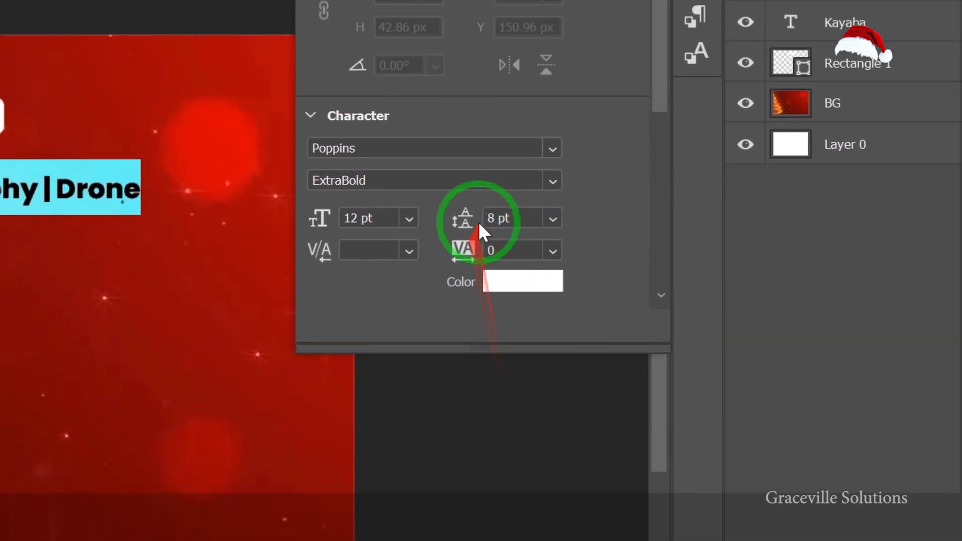
click(552, 180)
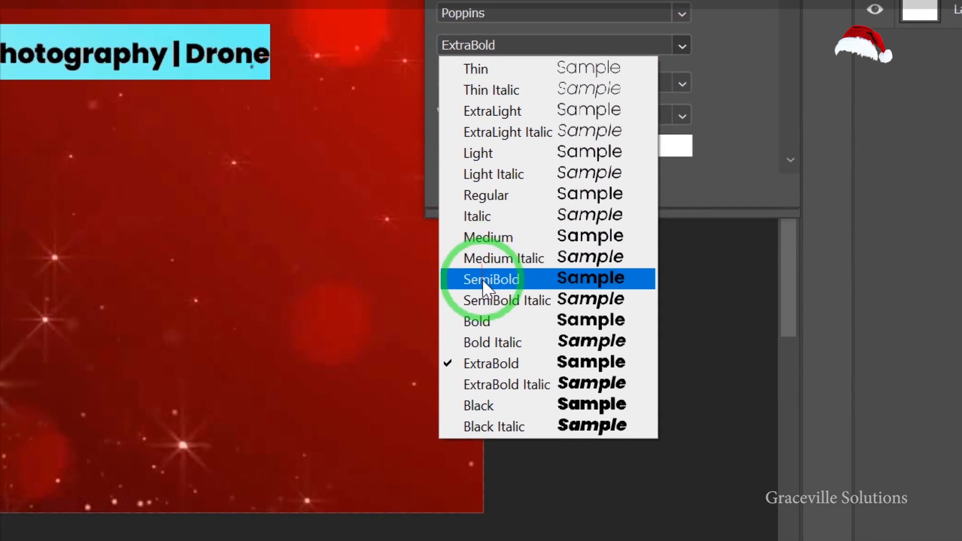
click(371, 448)
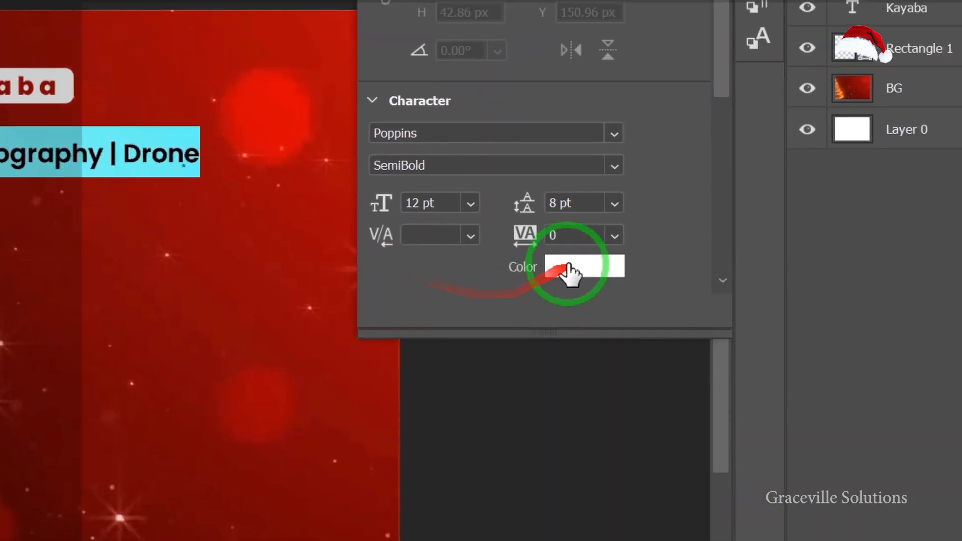
click(569, 273)
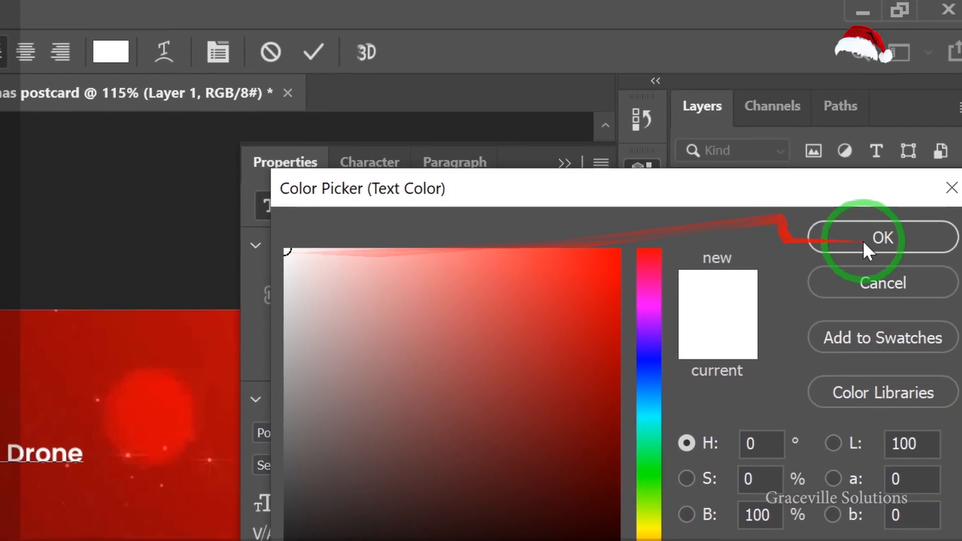
click(864, 243)
key(ctrl+a)
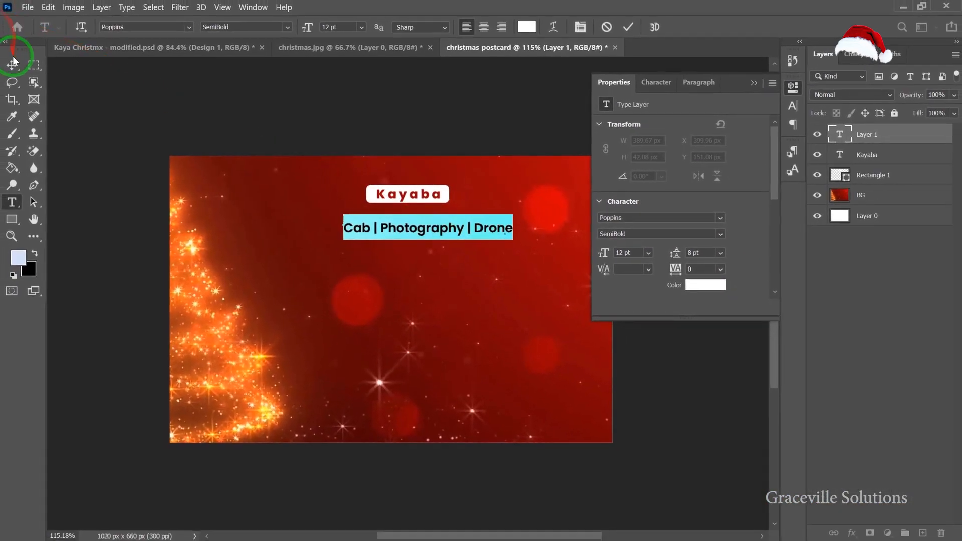
Move the tagline text so it sits centred just below the Kayaba title box.
click(13, 62)
alt+scroll(493, 231, down, 1)
drag(494, 232, 476, 215)
alt+scroll(479, 215, up, 3)
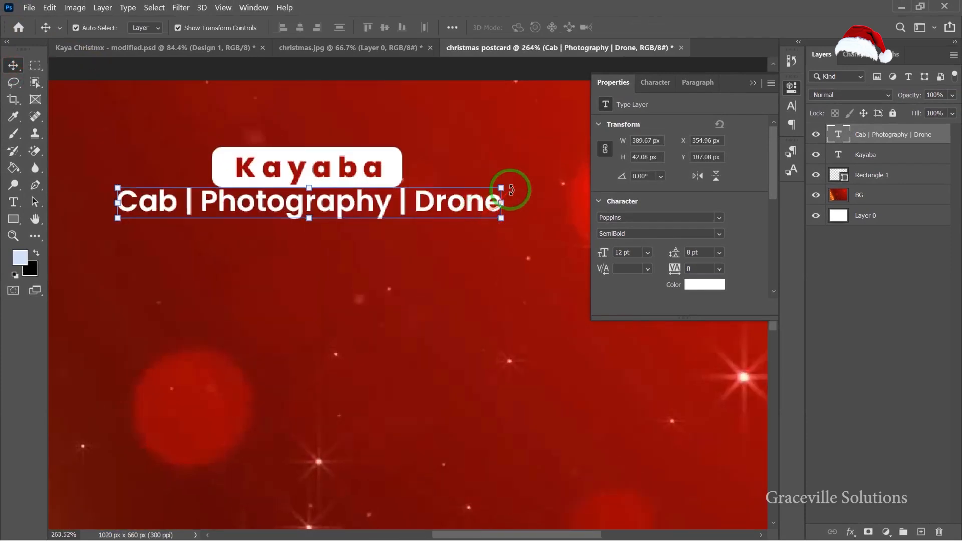
drag(431, 186, 379, 213)
alt+scroll(323, 266, down, 3)
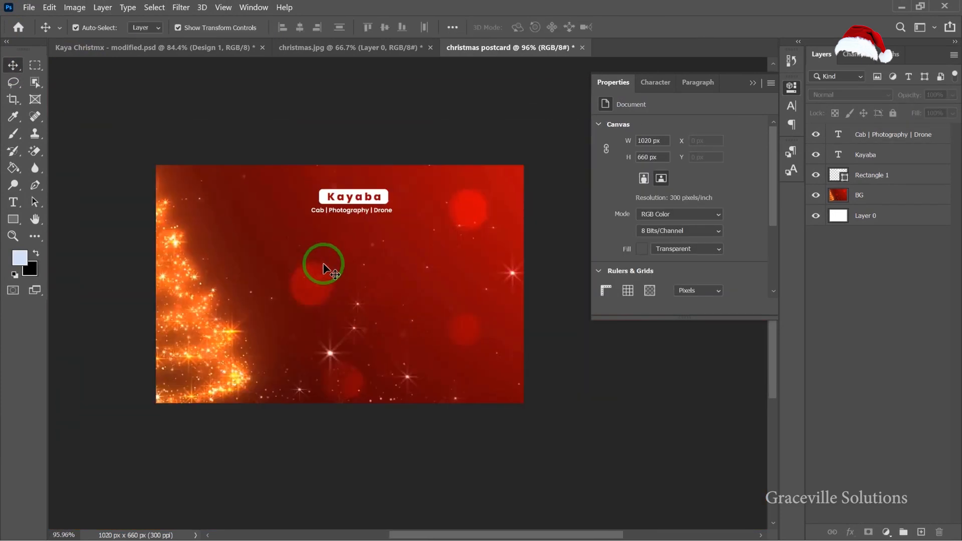
Group the rectangle, Kayaba and tagline layers together and rename the group LOGO.
click(892, 177)
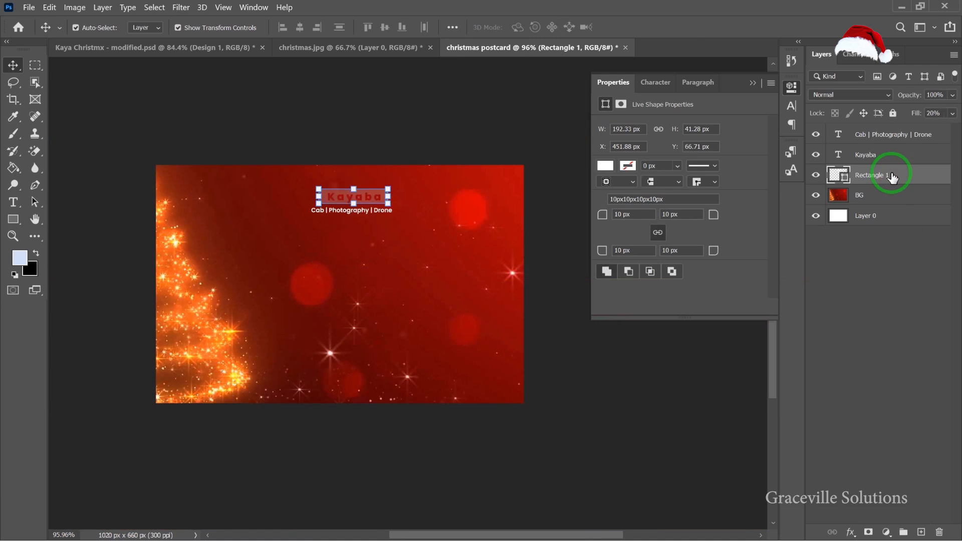
shift+click(900, 138)
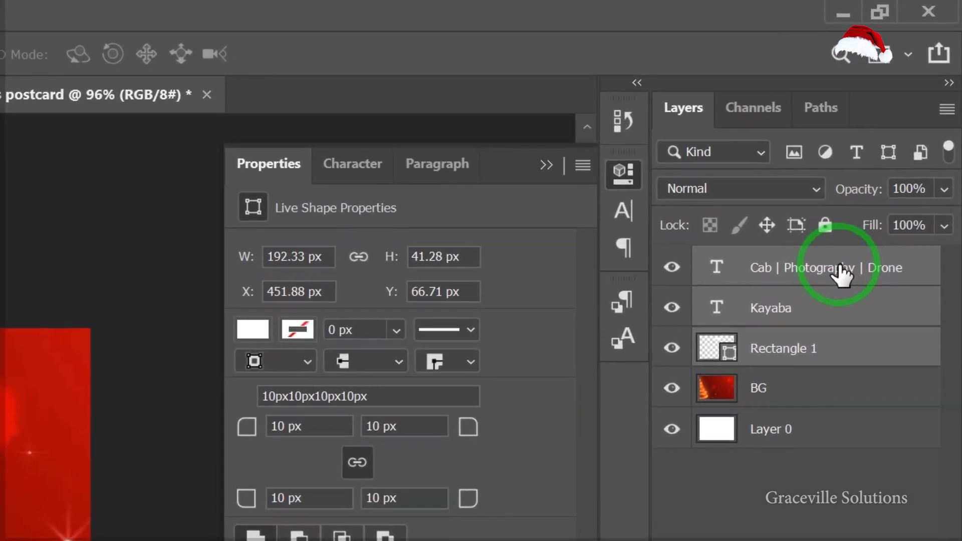
key(ctrl+g)
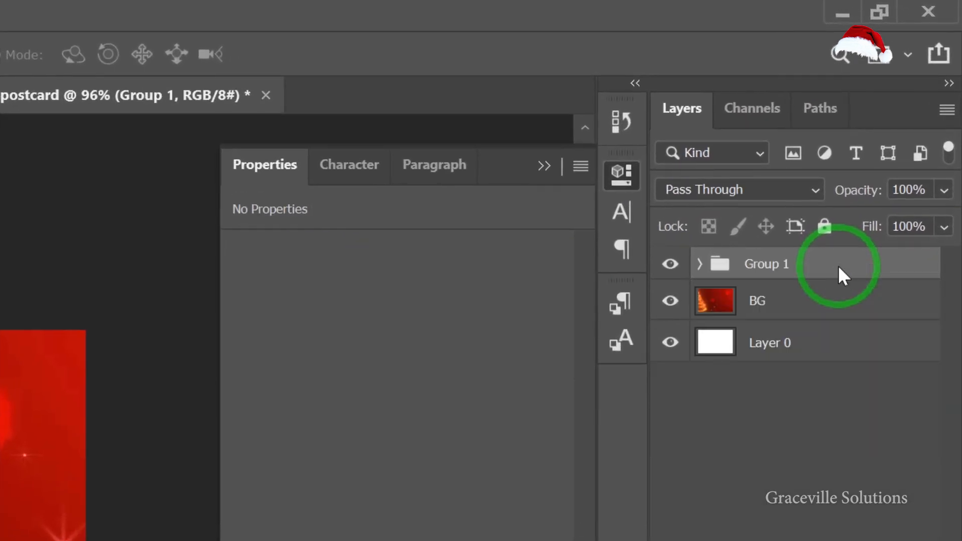
double_click(757, 264)
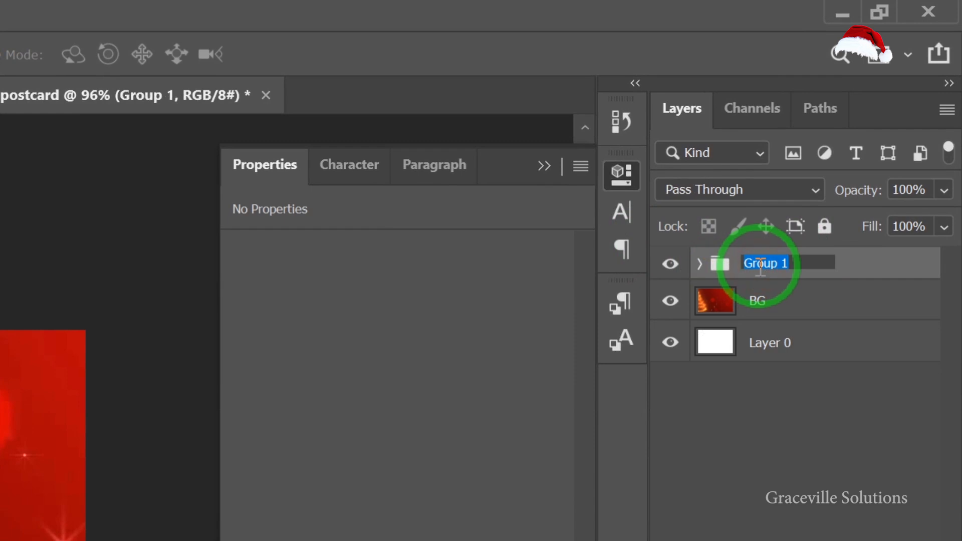
key(Return)
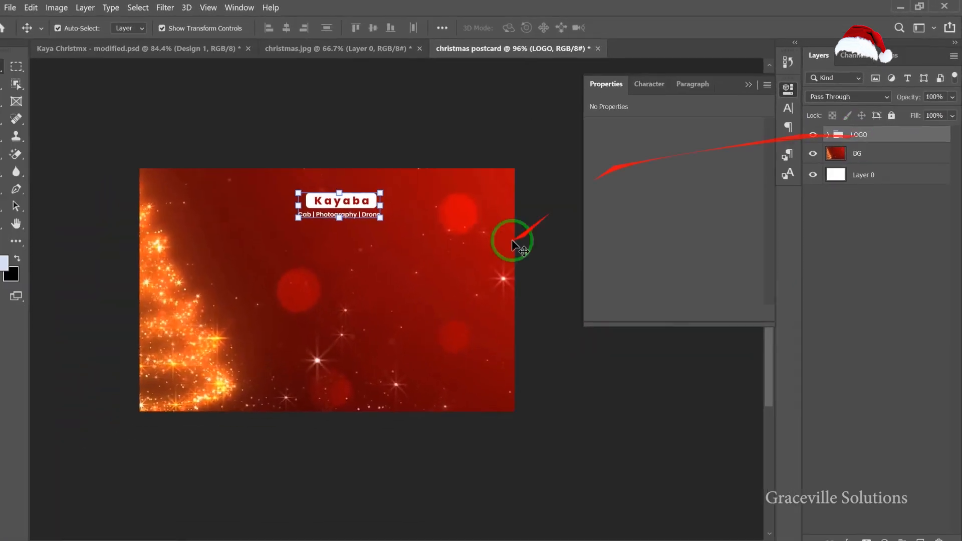
Copy the word "Compliments" from the Notepad text.
scroll(320, 288, up, 3)
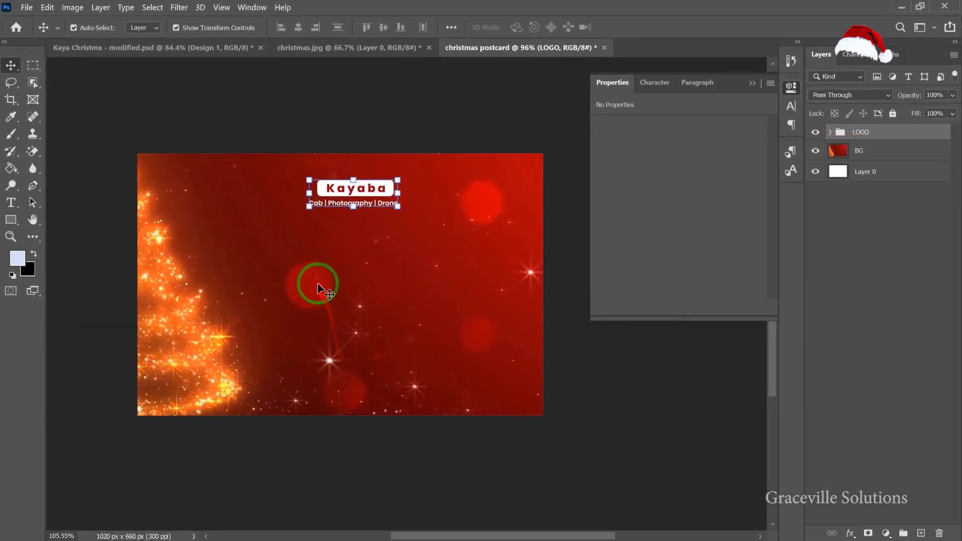
scroll(322, 287, down, 2)
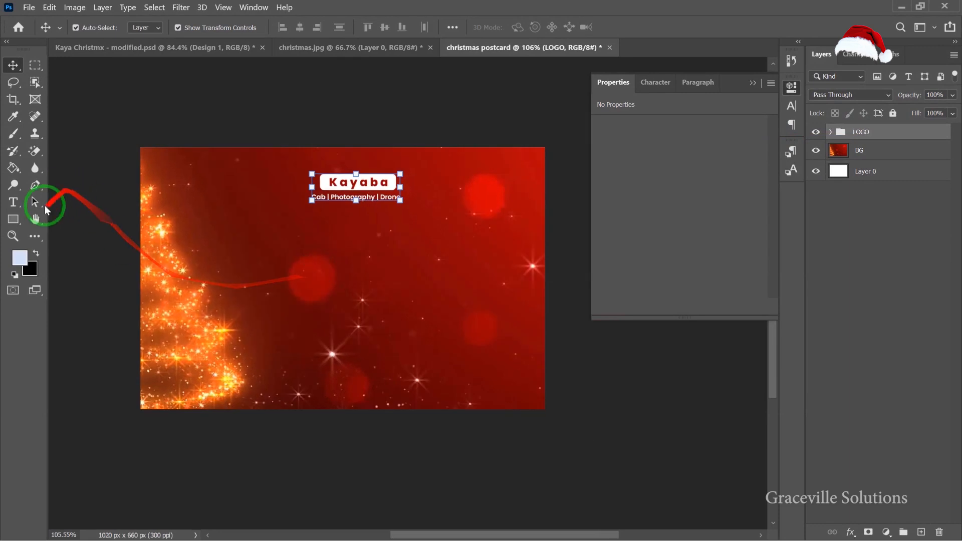
click(15, 202)
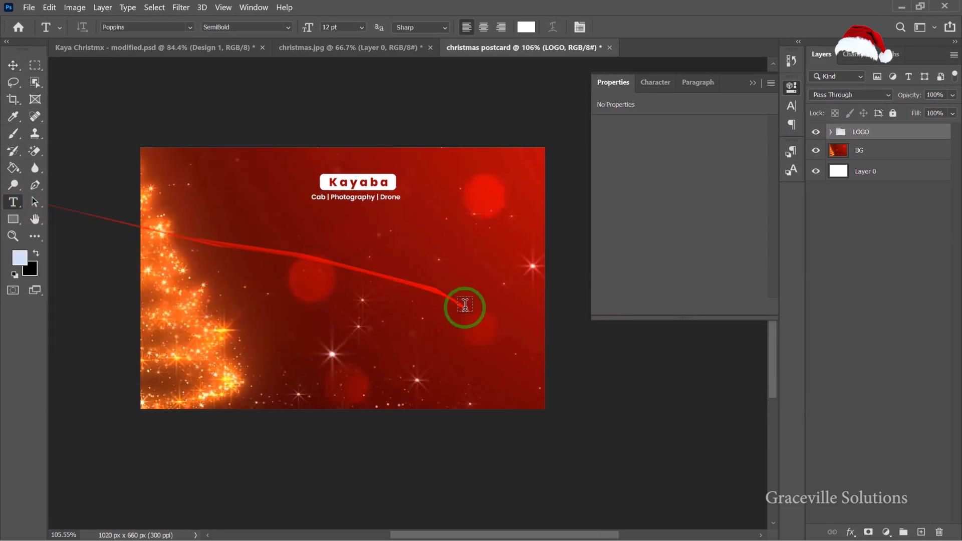
click(613, 534)
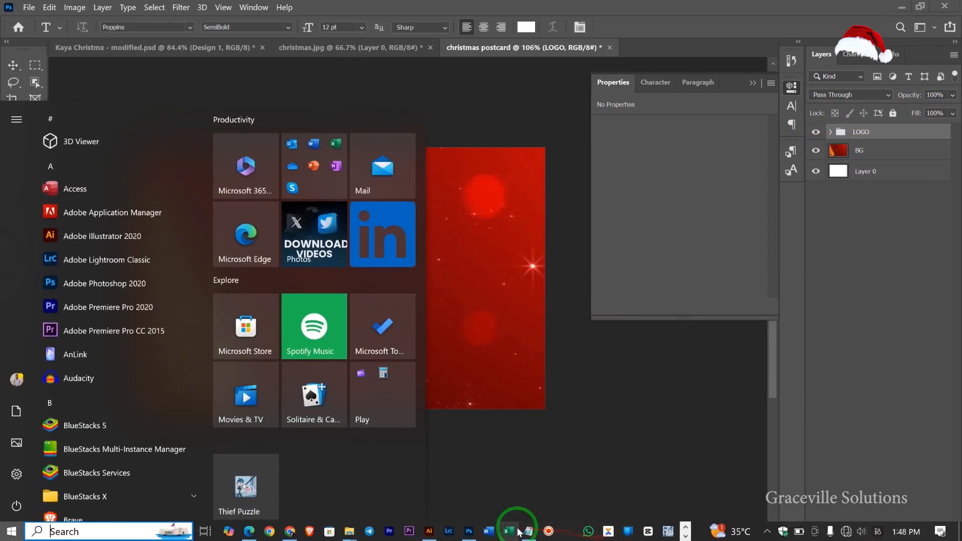
drag(504, 355, 561, 355)
right_click(540, 356)
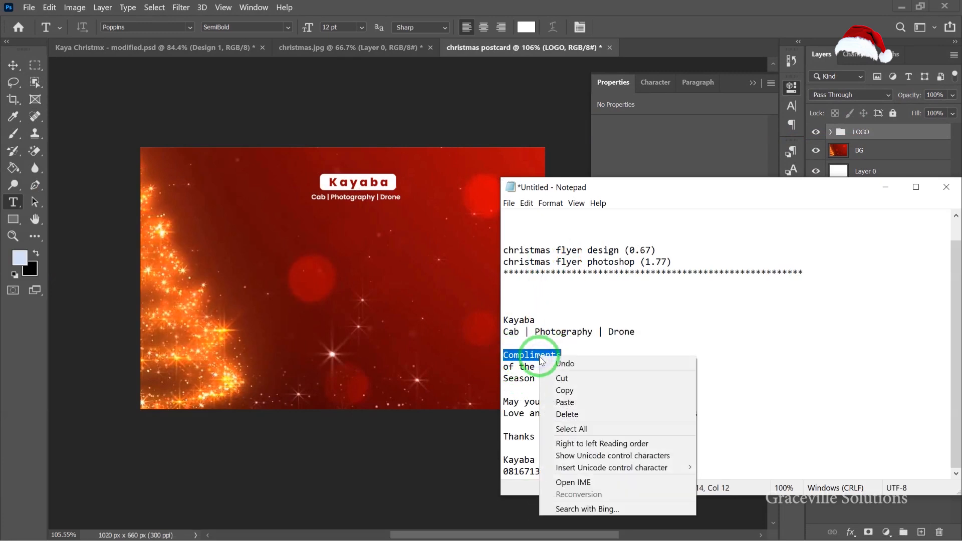
click(583, 388)
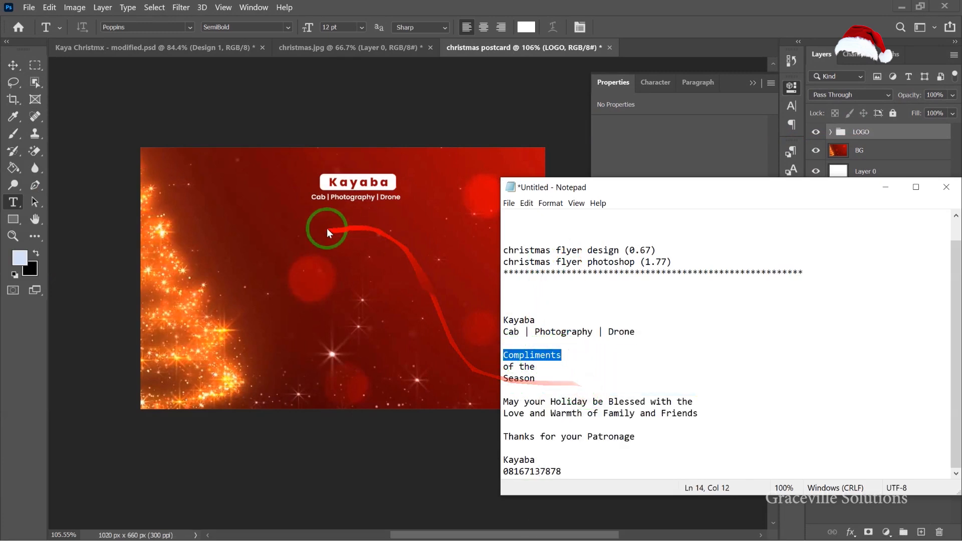
Add a new text layer below the logo and paste the word "Compliments" as its text.
scroll(304, 227, up, 3)
click(297, 227)
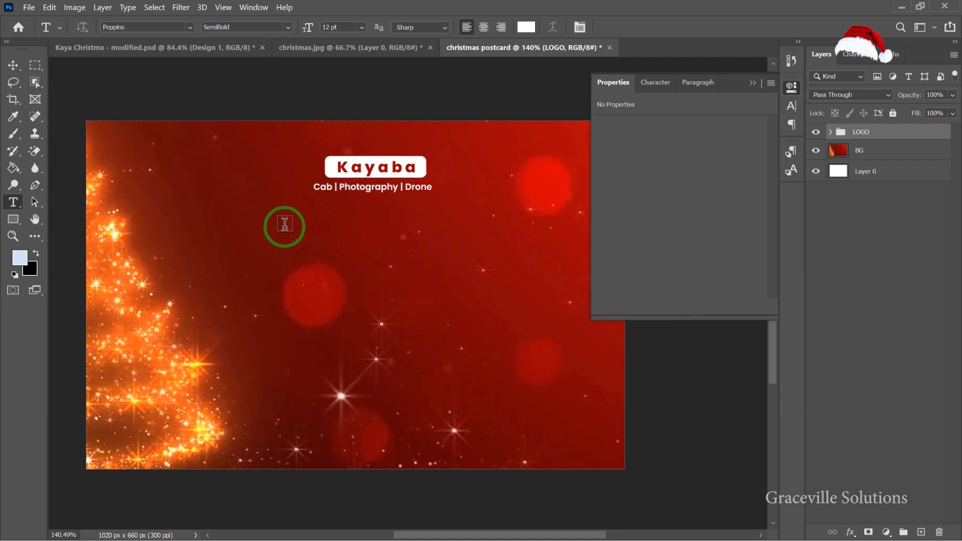
click(284, 226)
key(BackSpace)
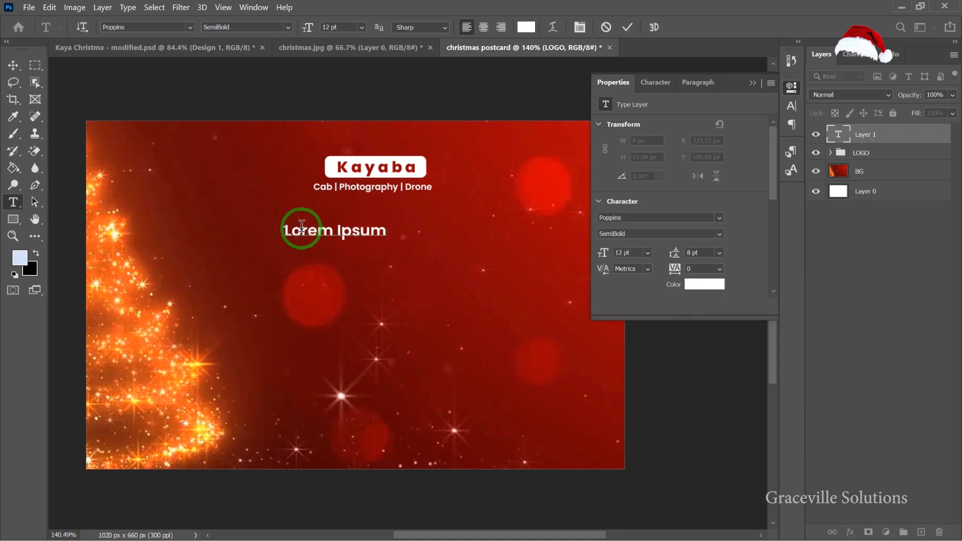
key(ctrl+a)
key(ctrl+v)
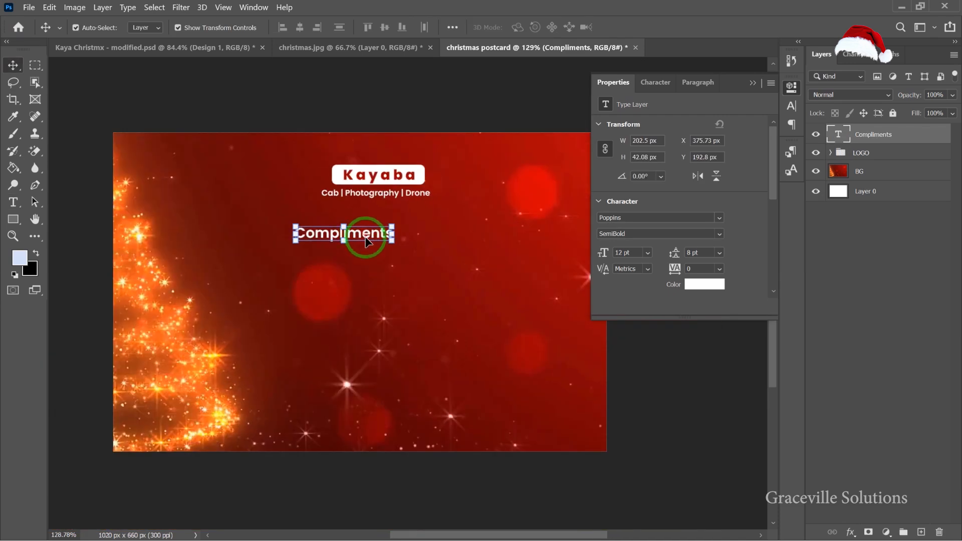
Scale the Compliments text up to about 17 pt.
drag(401, 261, 327, 254)
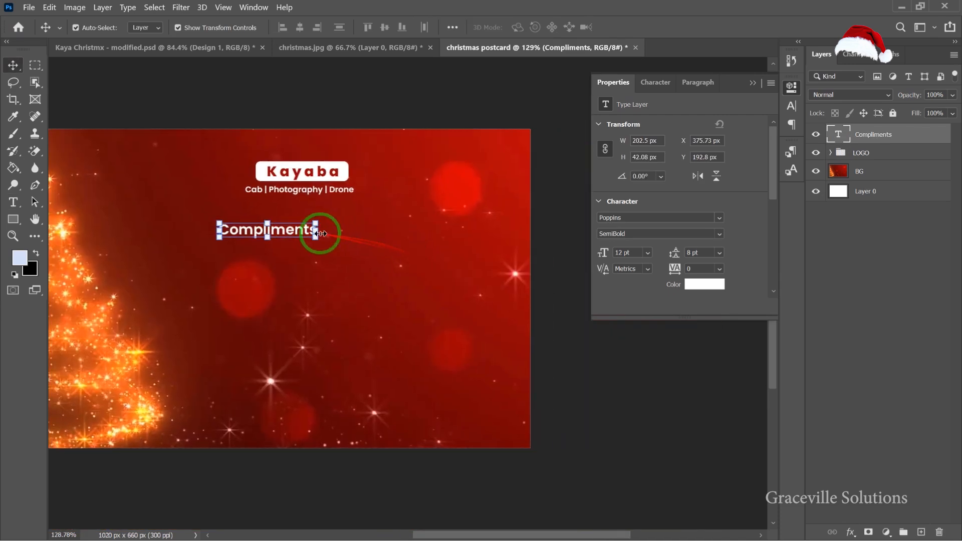
drag(316, 240, 354, 261)
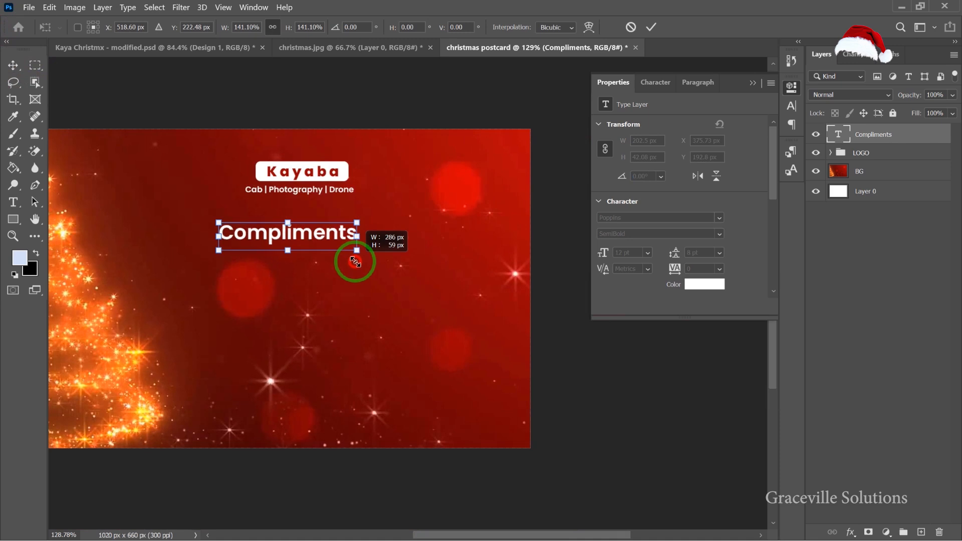
click(650, 26)
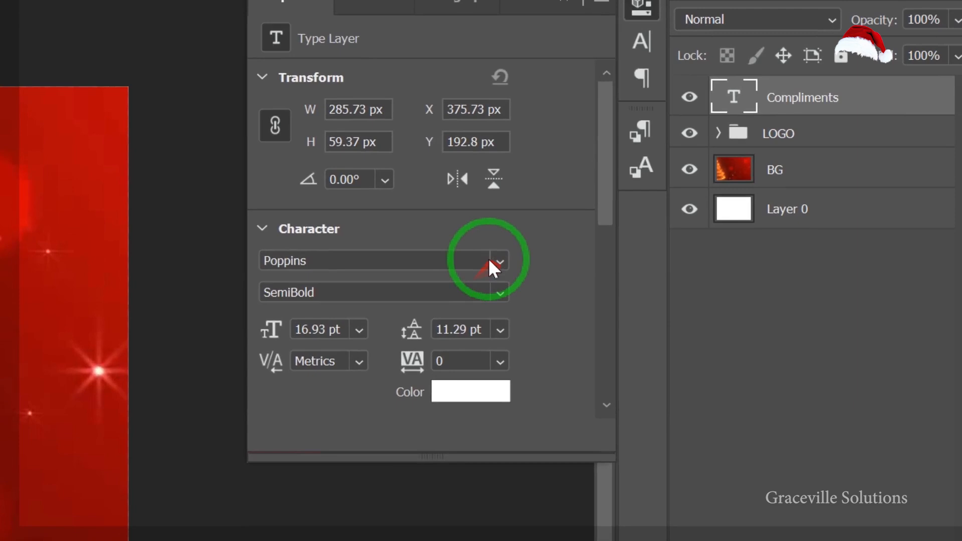
Change the Compliments font to Signatrue and scale the text up to about 33 pt.
click(719, 217)
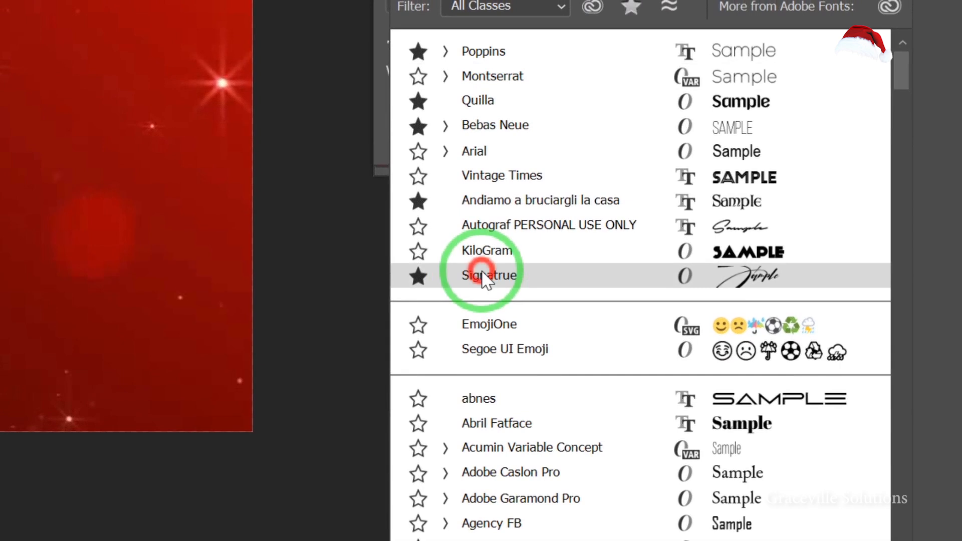
click(480, 271)
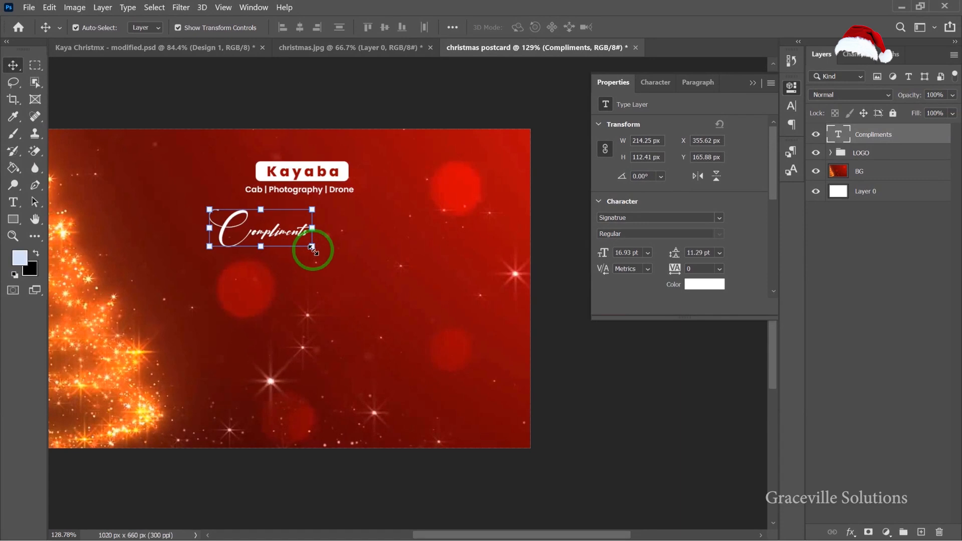
drag(312, 249, 379, 280)
drag(304, 236, 263, 247)
drag(337, 288, 370, 302)
click(650, 27)
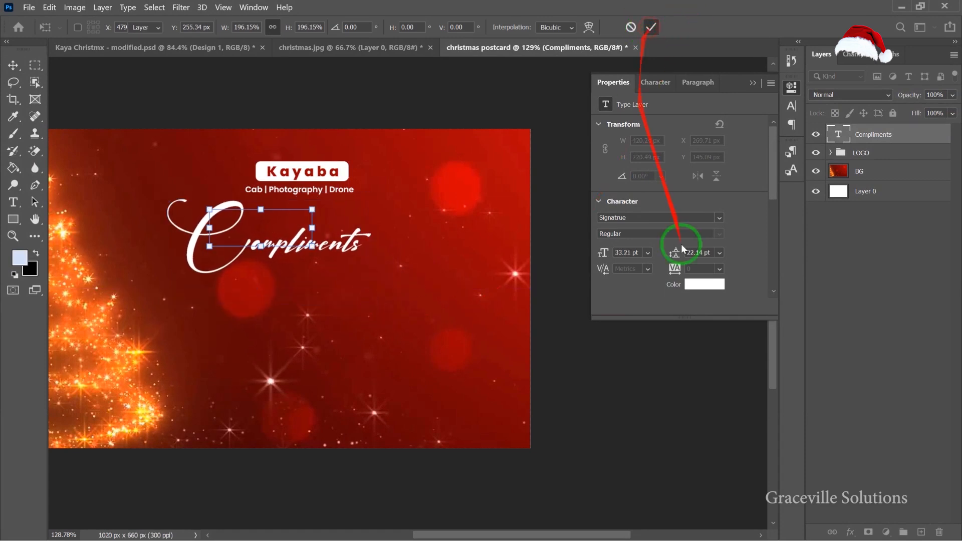
Set the Compliments tracking to 50 and nudge the text slightly into place.
click(718, 269)
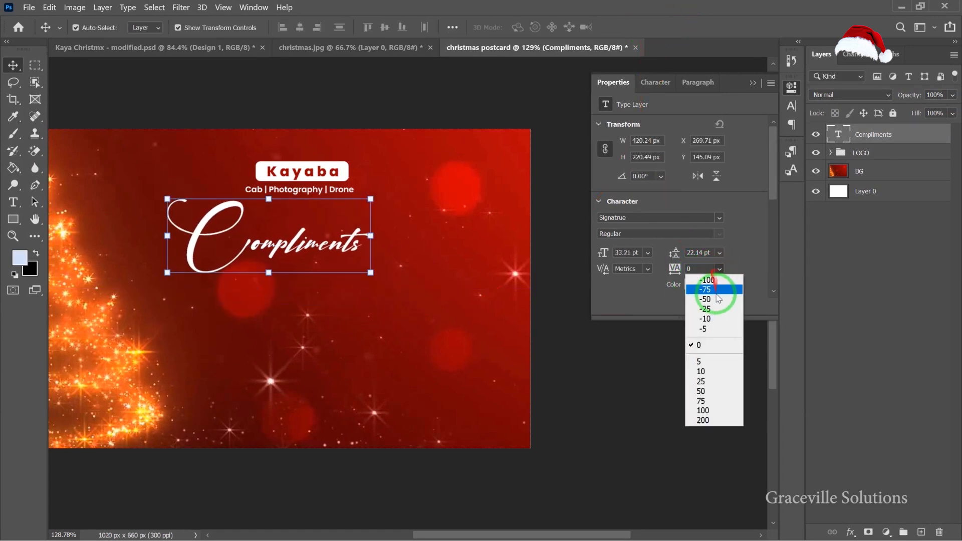
click(719, 382)
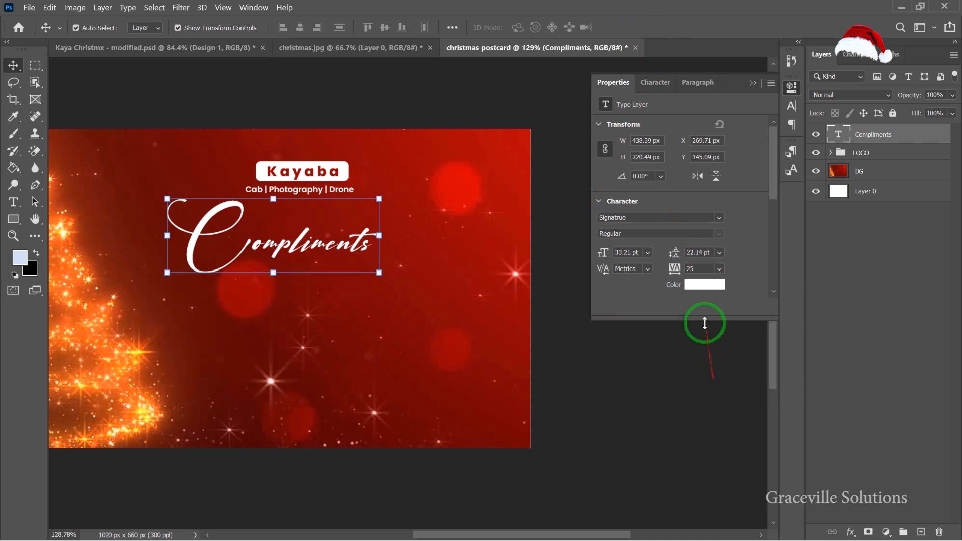
mouse_move(322, 254)
mouse_down()
mouse_move(351, 238)
mouse_move(335, 247)
mouse_up()
click(719, 268)
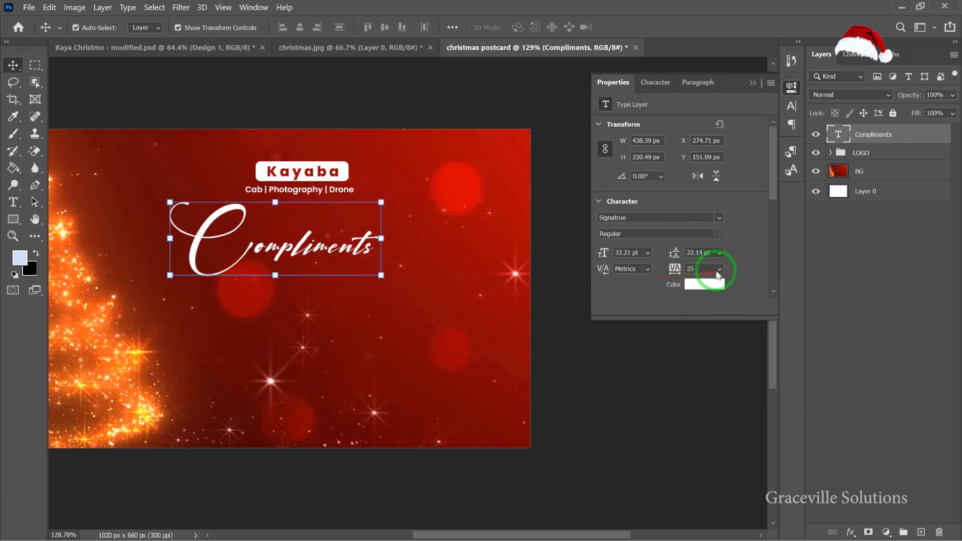
click(709, 391)
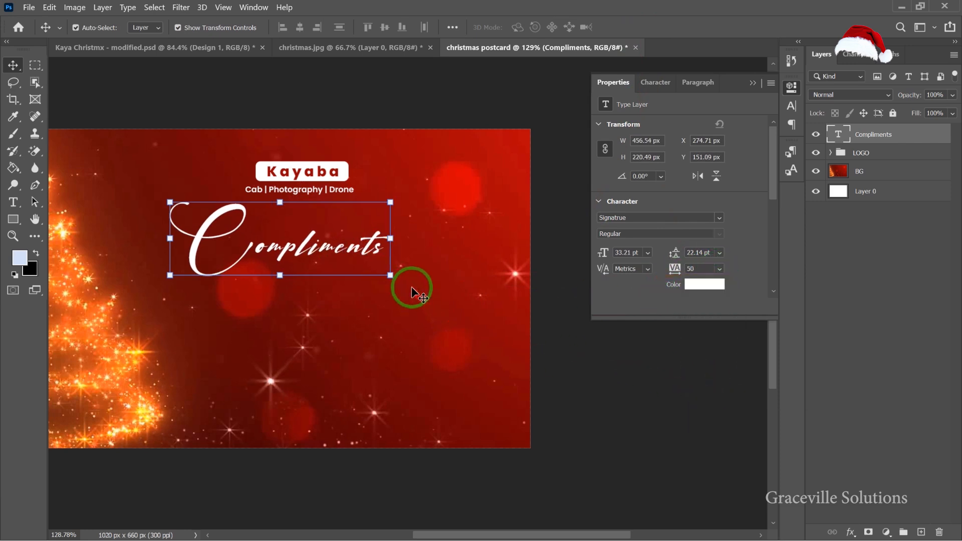
Switch to Notepad and select the word "Season" in the greeting text.
scroll(411, 290, down, 3)
mouse_move(363, 254)
mouse_down()
mouse_move(388, 261)
mouse_move(363, 256)
mouse_up()
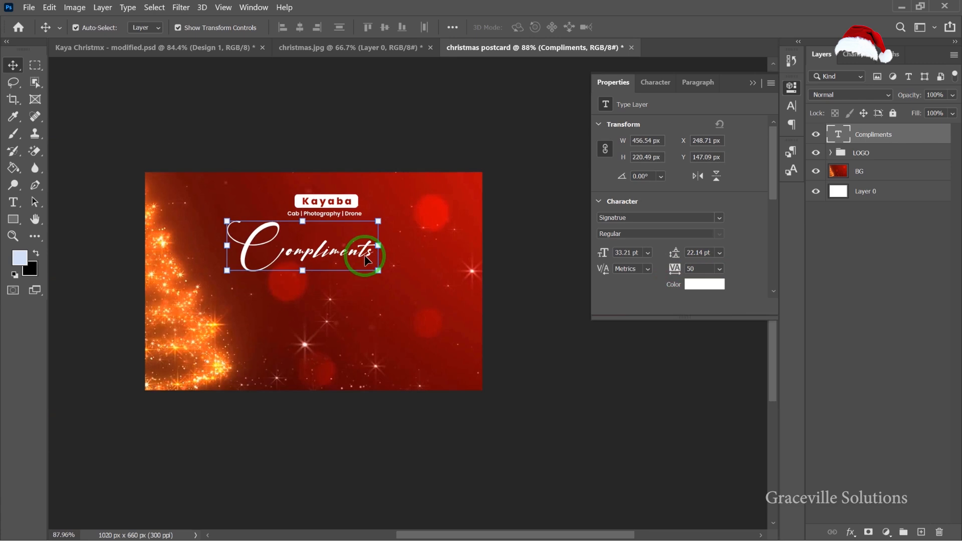
key(super)
click(516, 530)
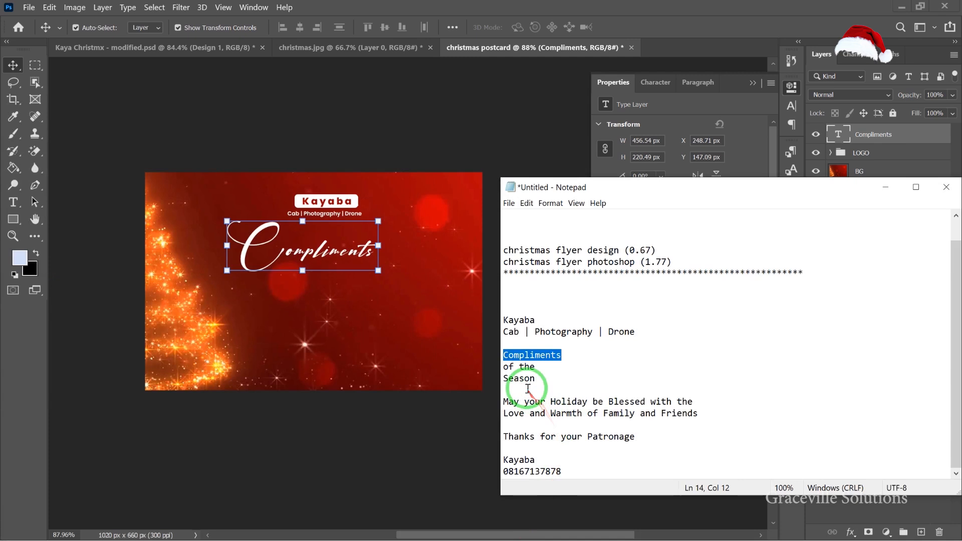
drag(502, 378, 535, 377)
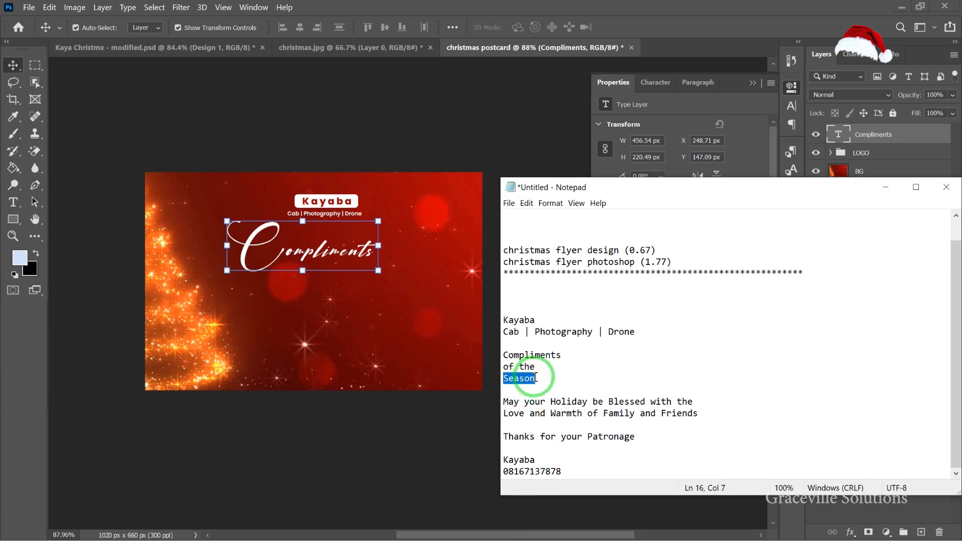
Duplicate the Compliments text layer and place the copy below the original.
click(311, 255)
scroll(313, 256, up, 2)
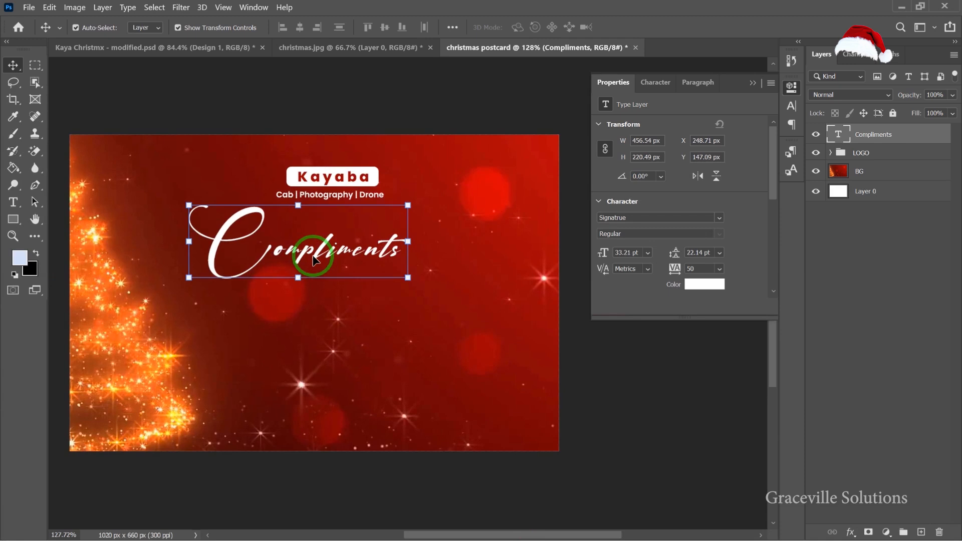
drag(325, 255, 329, 319)
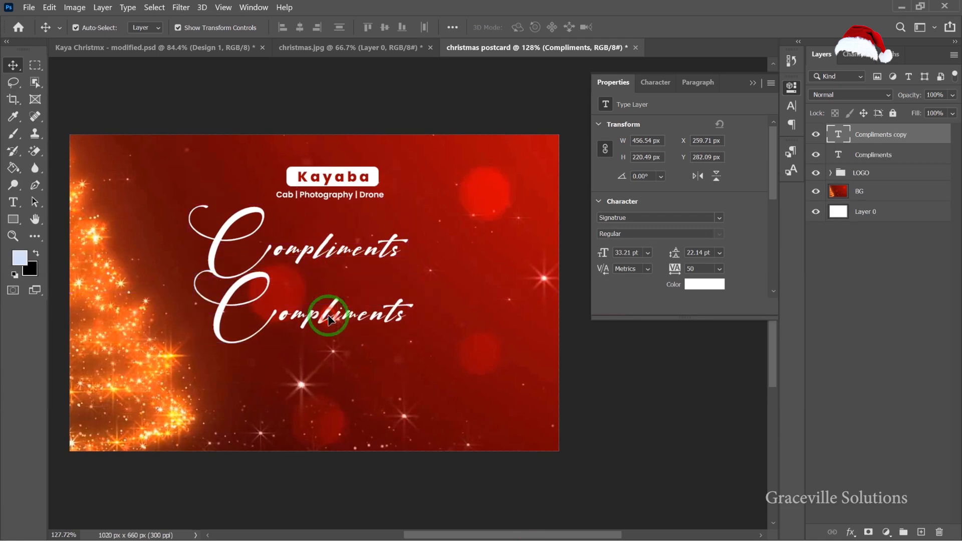
Replace the copy's text with "Season" and move it right, overlapping beneath Compliments.
double_click(329, 318)
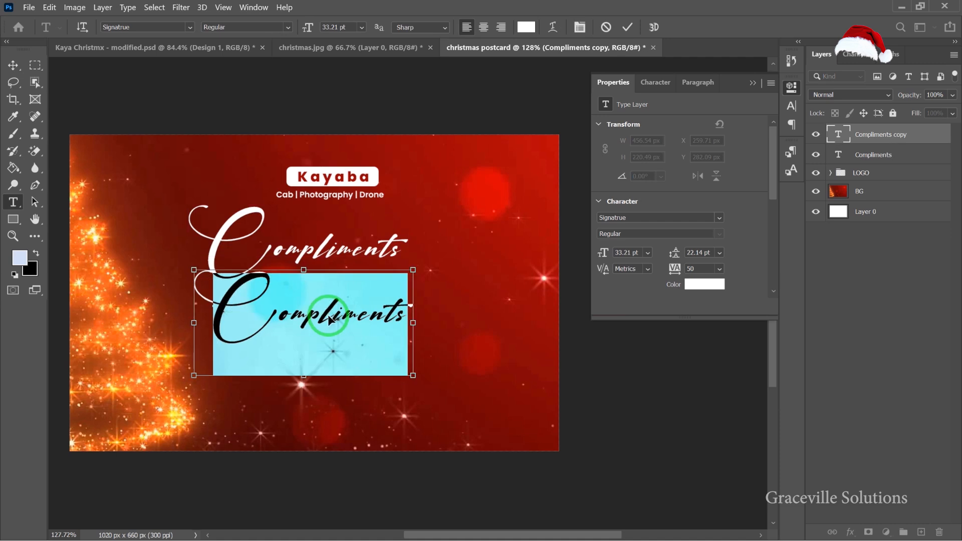
text(Season)
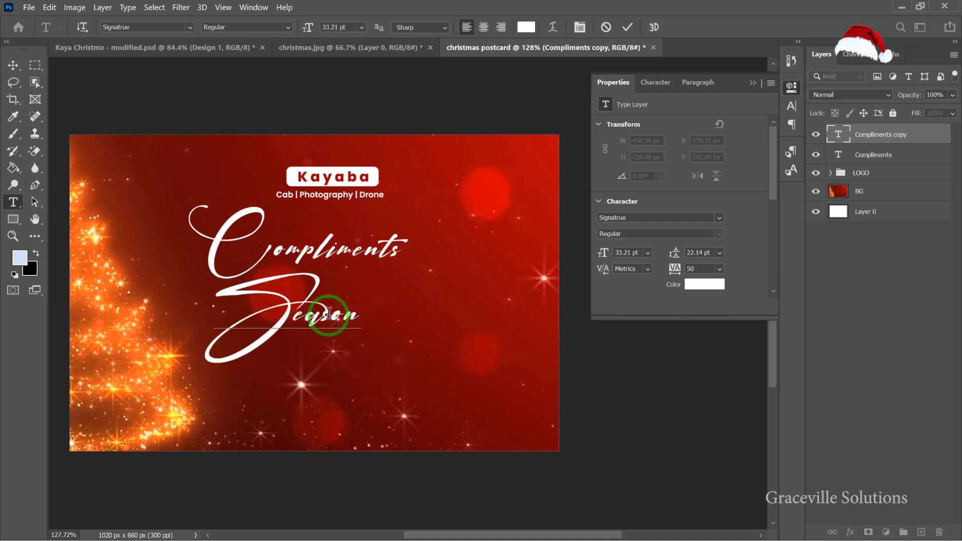
click(13, 65)
drag(299, 317, 374, 306)
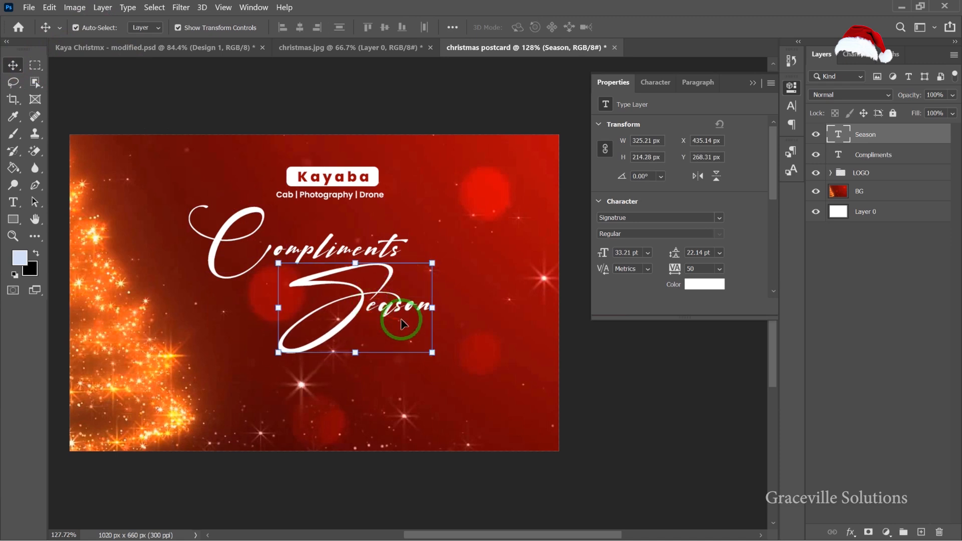
Colour the Season text with a pale gold sampled from the glowing tree, #f7e0b9.
scroll(401, 320, down, 1)
click(585, 347)
scroll(376, 293, up, 2)
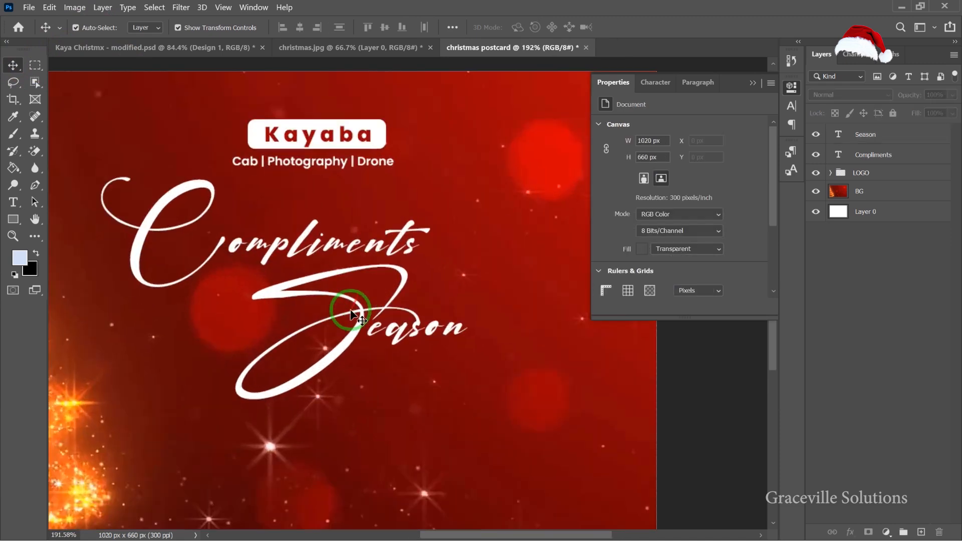
click(368, 327)
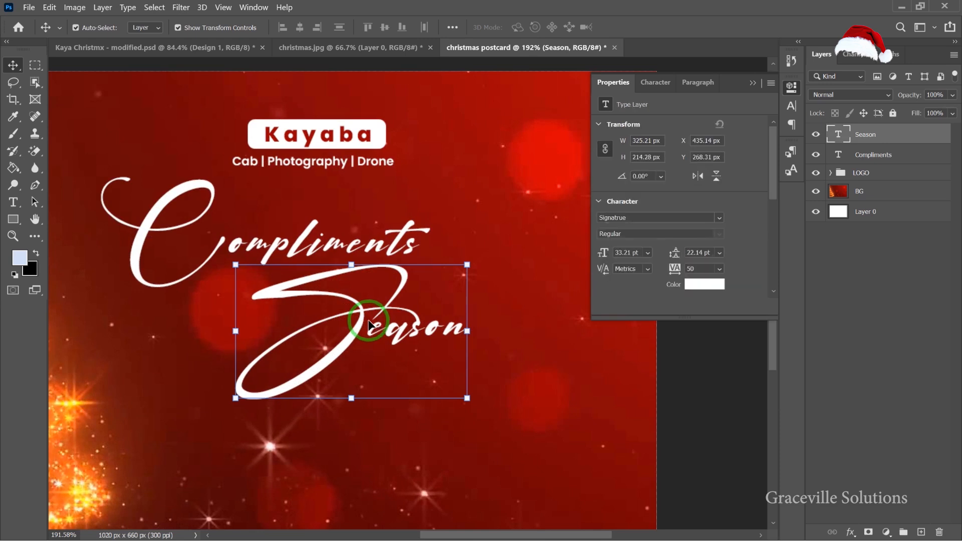
scroll(368, 323, down, 3)
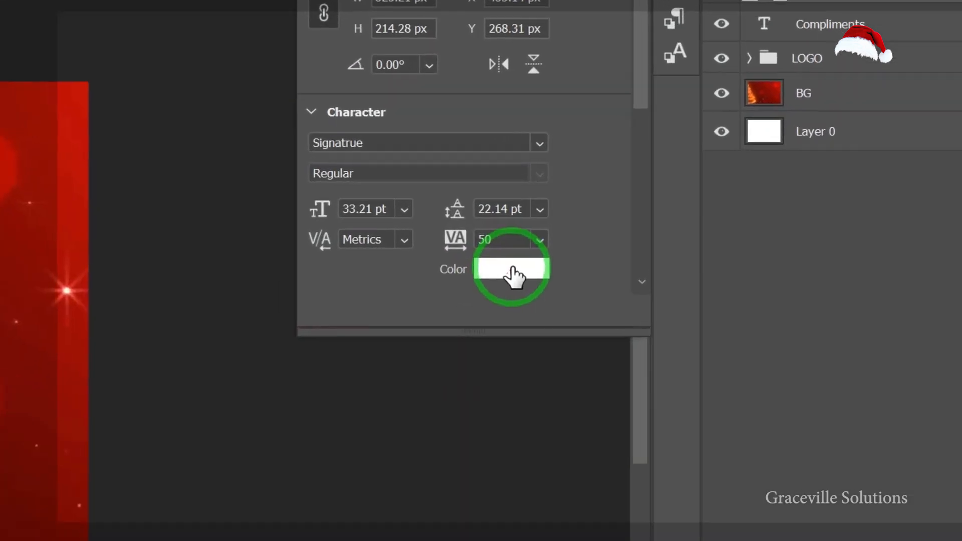
click(697, 285)
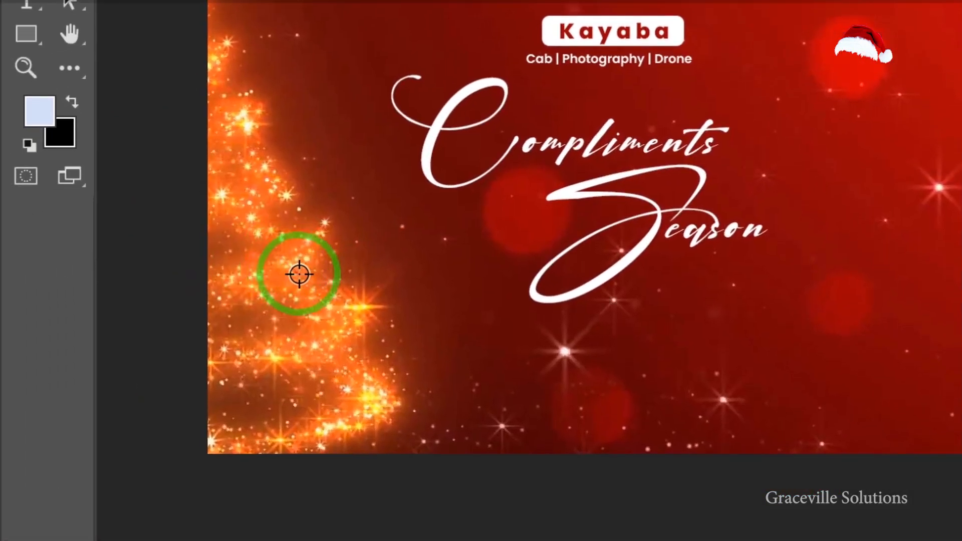
click(358, 304)
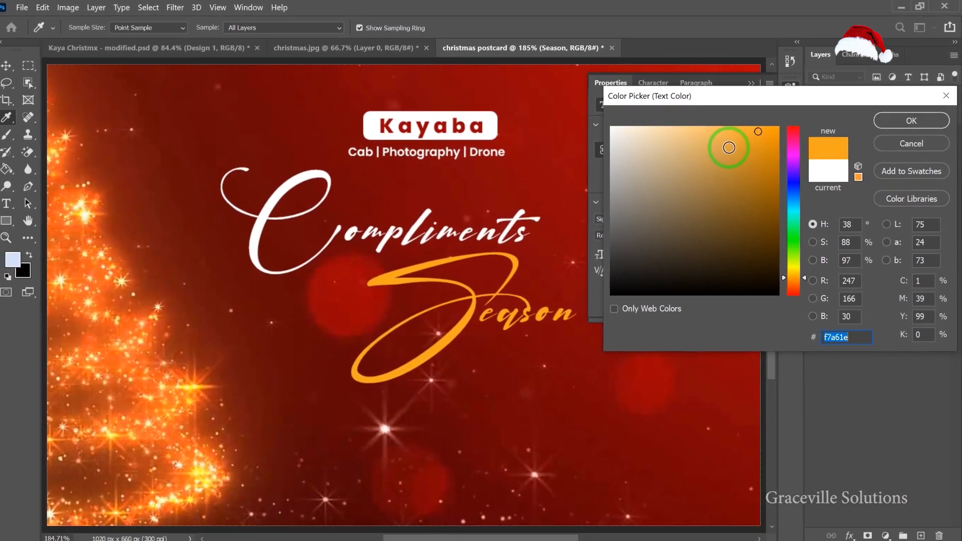
drag(753, 133, 653, 131)
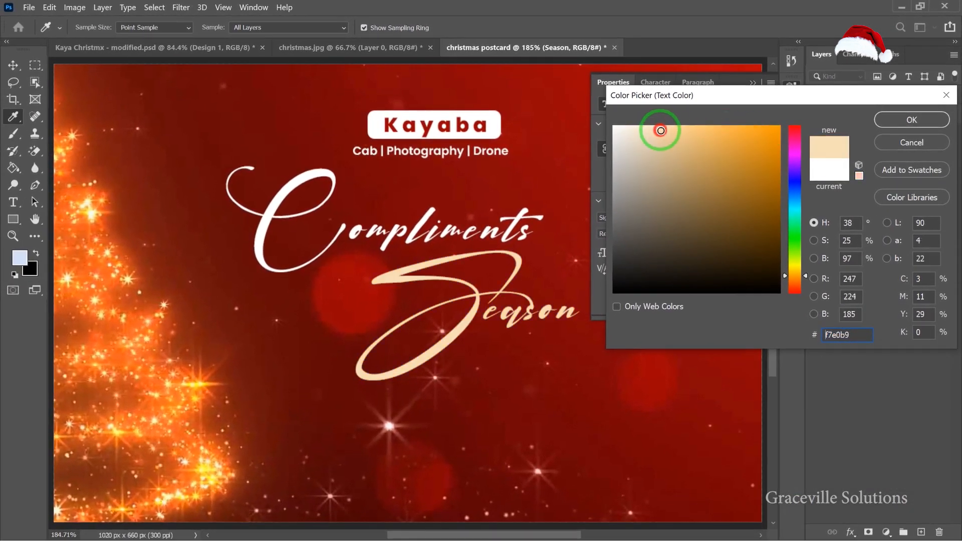
click(897, 119)
Set the Season text colour to #f9e0b7.
key(v)
scroll(440, 316, down, 3)
scroll(440, 316, down, 3)
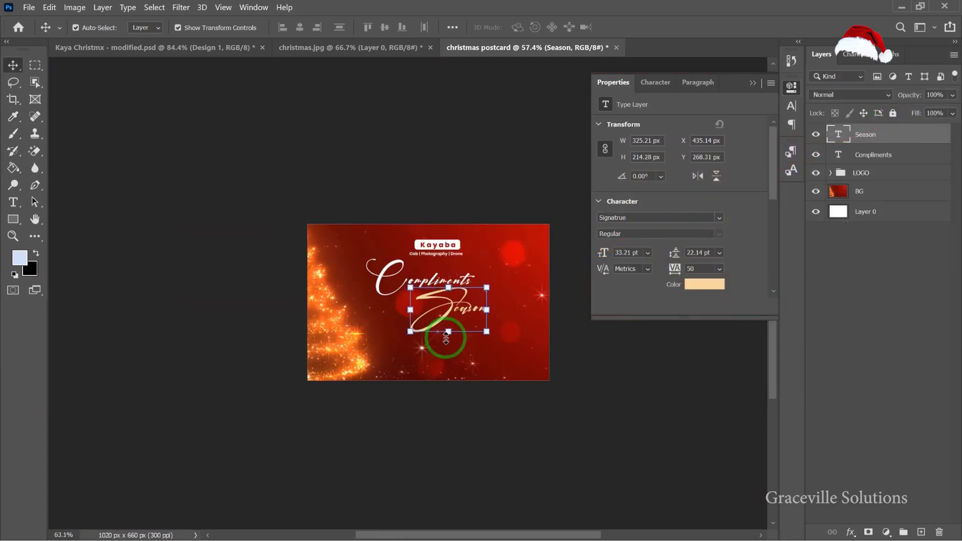
scroll(445, 336, up, 2)
click(692, 289)
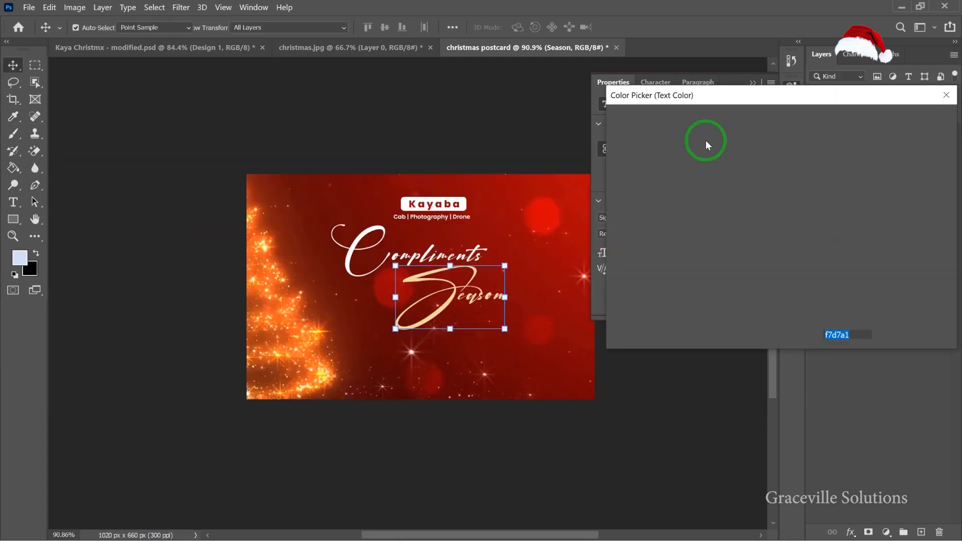
click(656, 128)
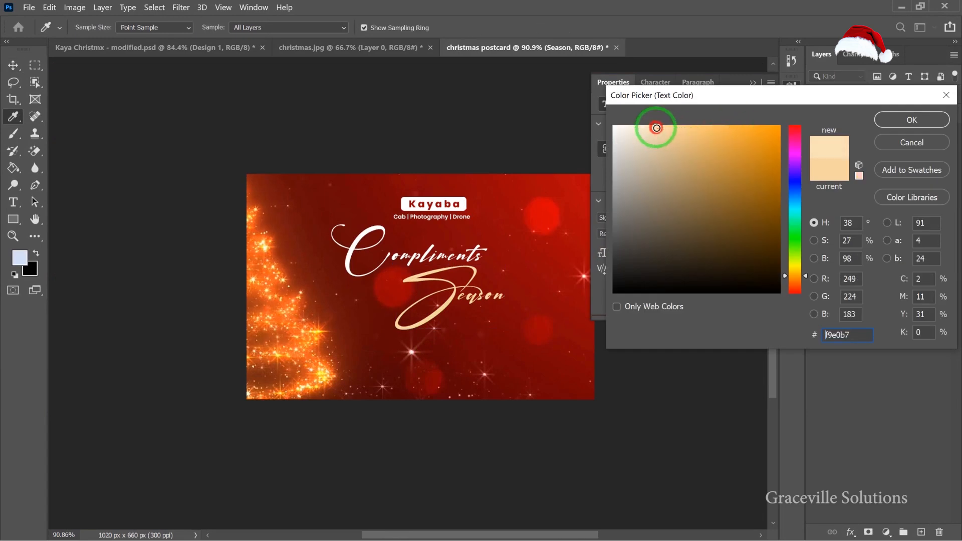
click(914, 122)
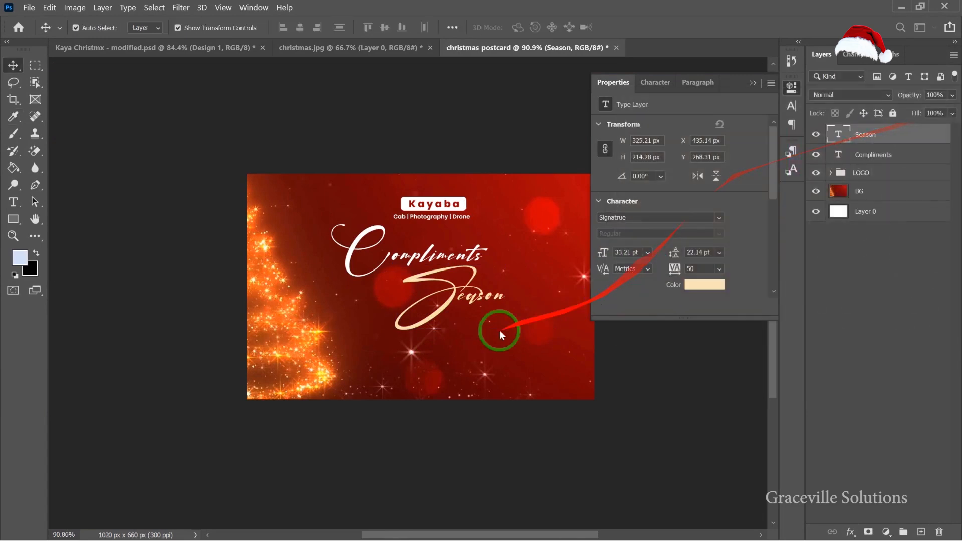
Colour the Compliments text with the pale gold sampled from the Season text, #fbe3ba.
scroll(430, 318, up, 3)
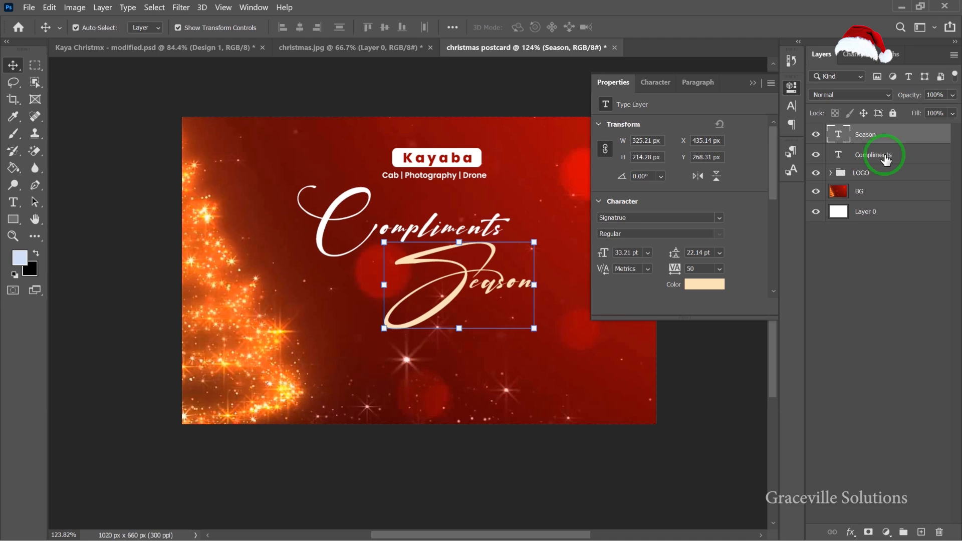
click(885, 156)
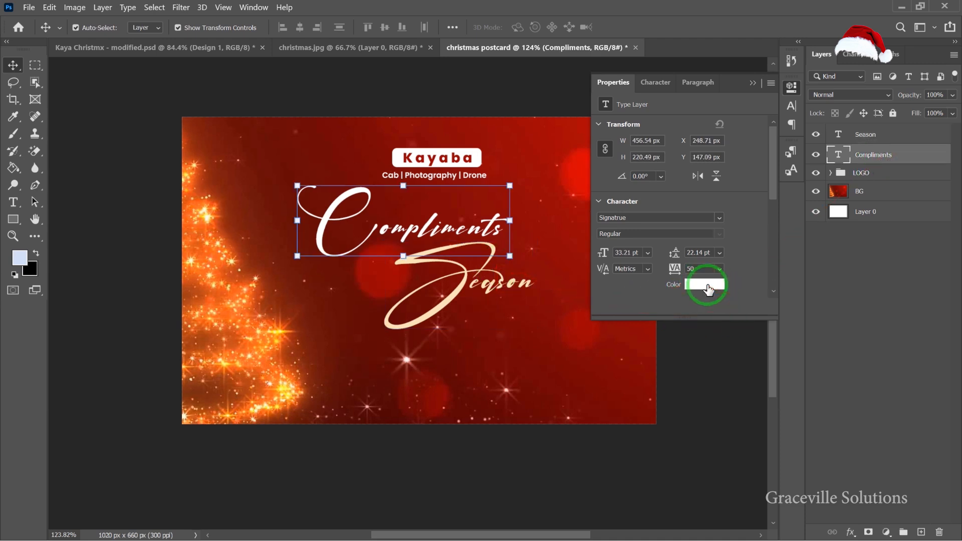
click(706, 286)
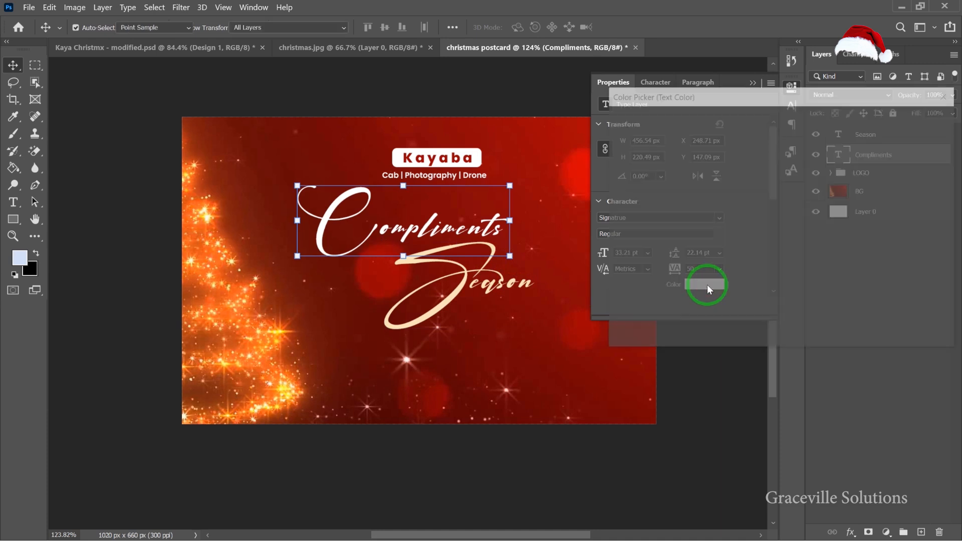
click(917, 140)
click(717, 286)
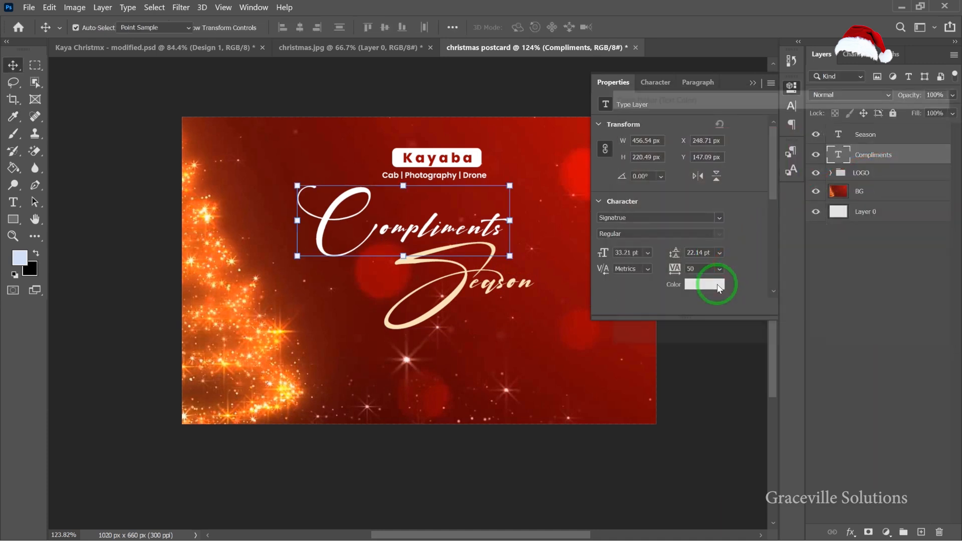
click(416, 255)
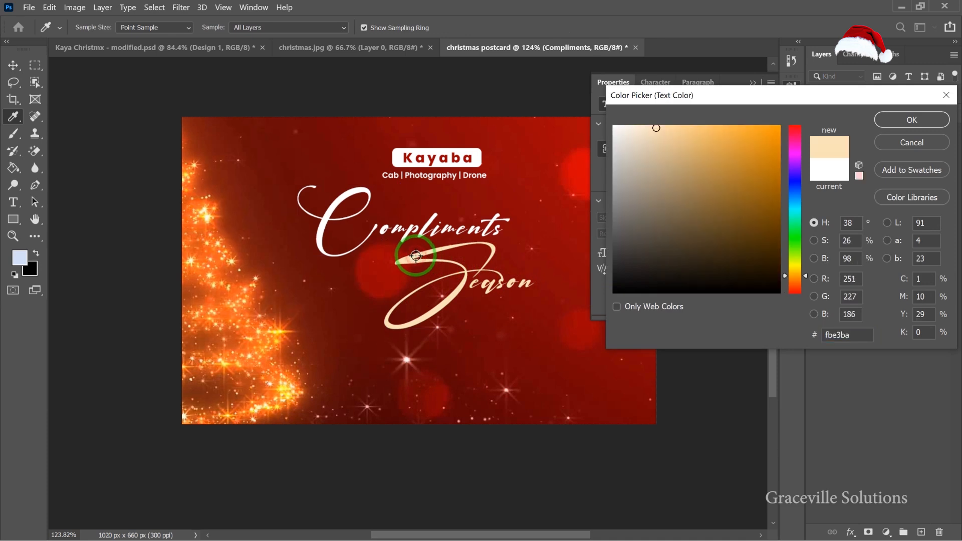
click(911, 120)
Switch to Notepad and copy the words "of the" from the greeting text.
scroll(431, 293, down, 3)
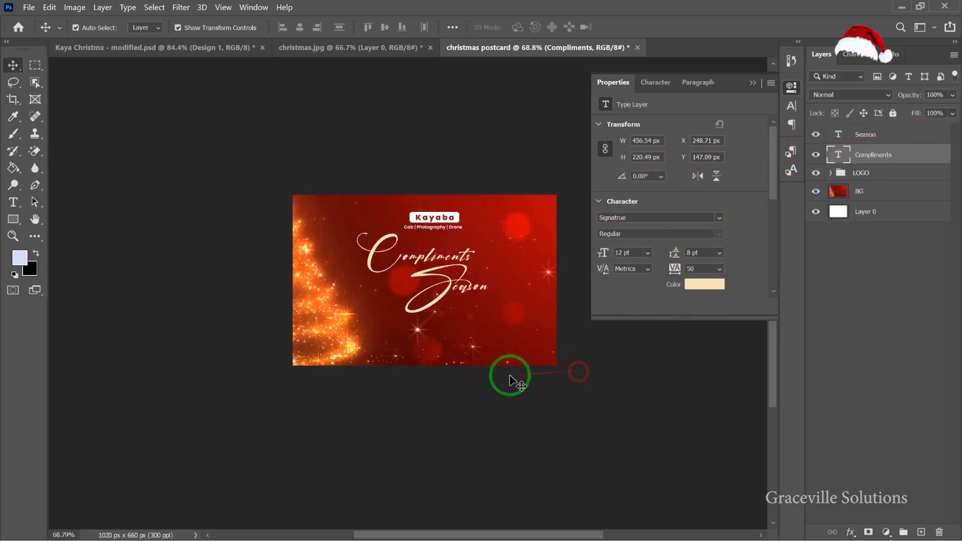
click(566, 375)
scroll(448, 286, up, 4)
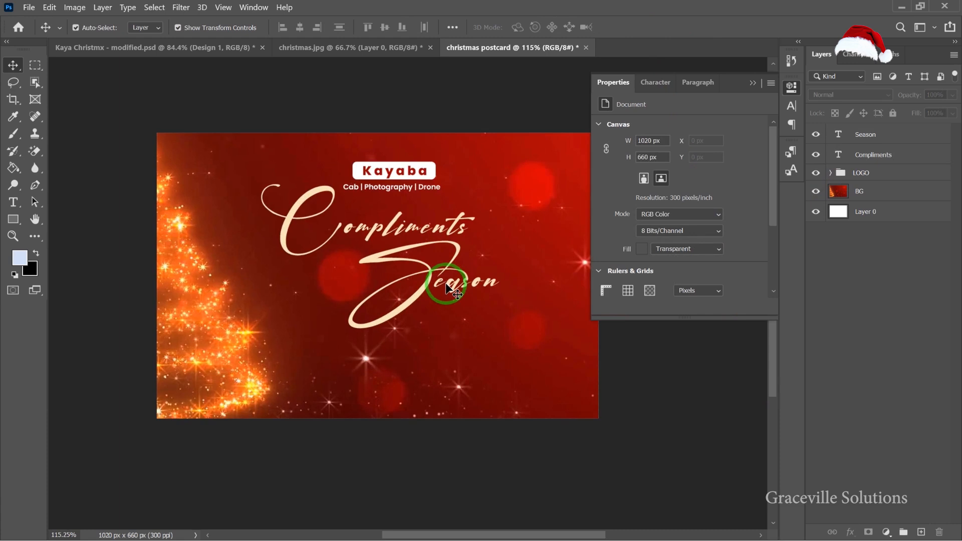
key(super)
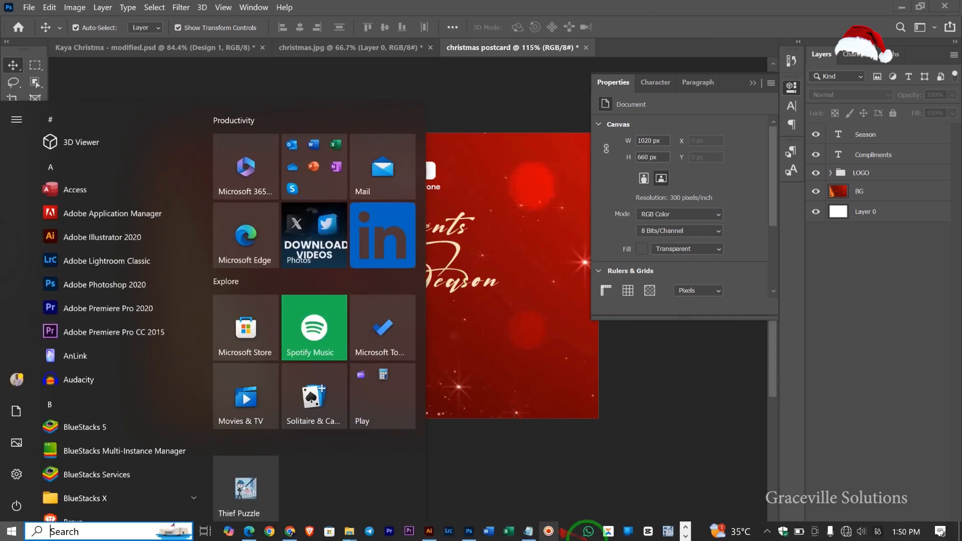
click(528, 530)
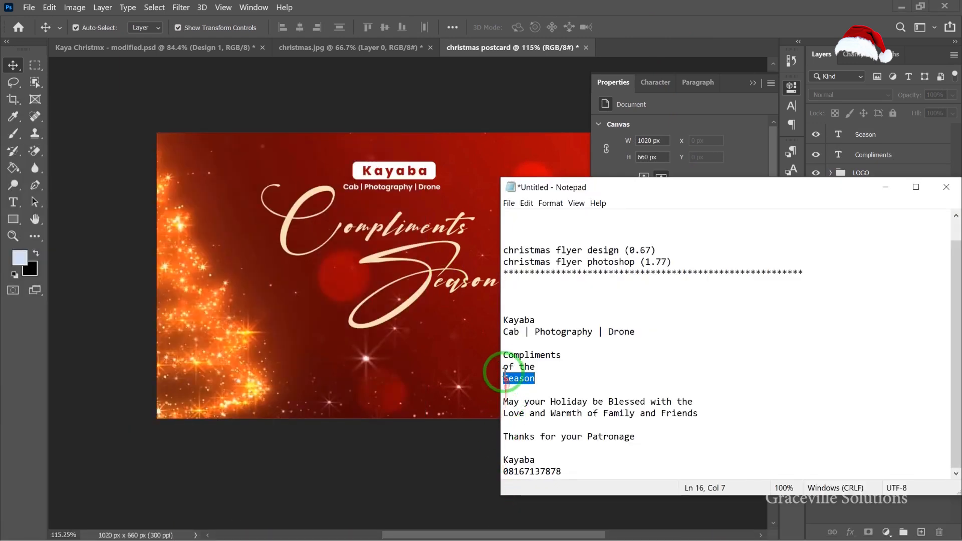
drag(504, 366, 535, 366)
right_click(530, 367)
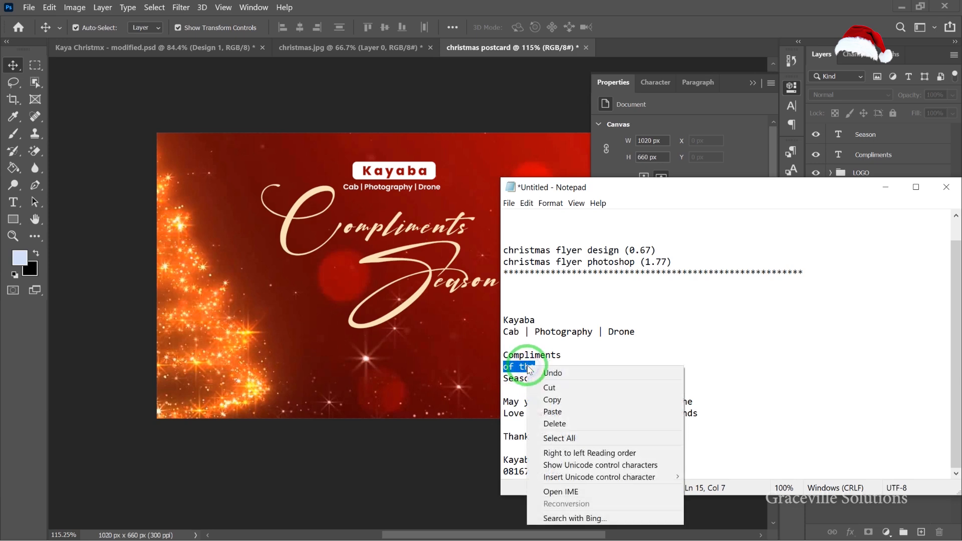
click(579, 407)
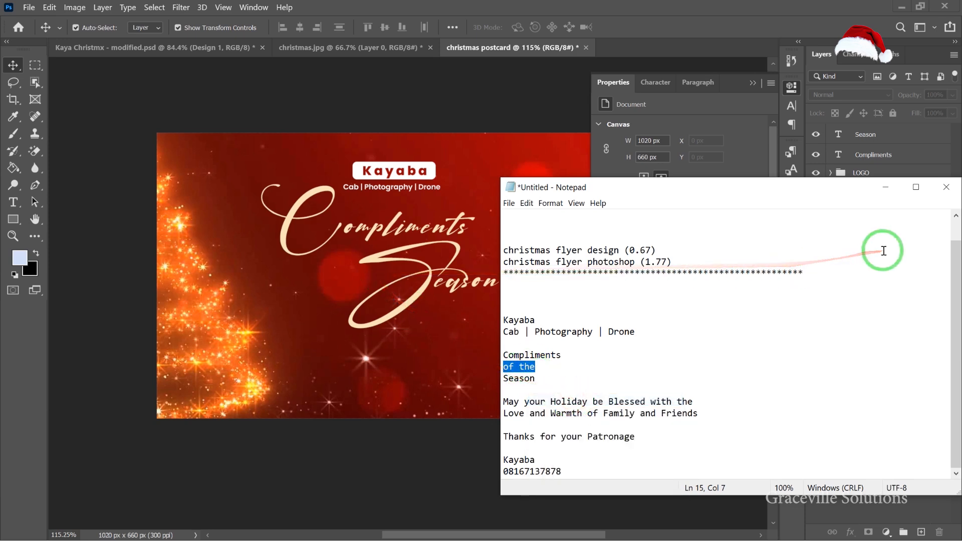
click(885, 187)
Create a new text layer near the card's lower left and paste "of the" into it.
scroll(326, 256, up, 2)
scroll(316, 280, up, 2)
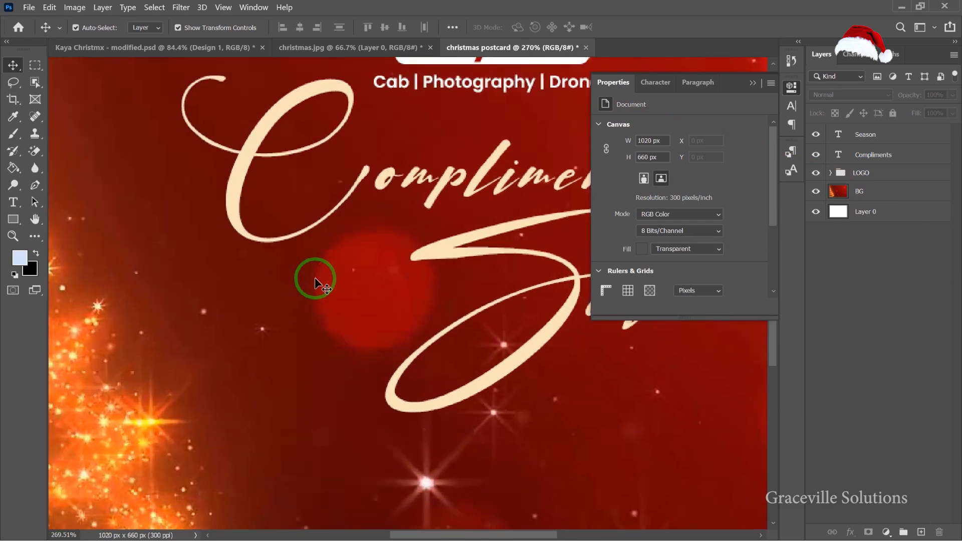
click(12, 201)
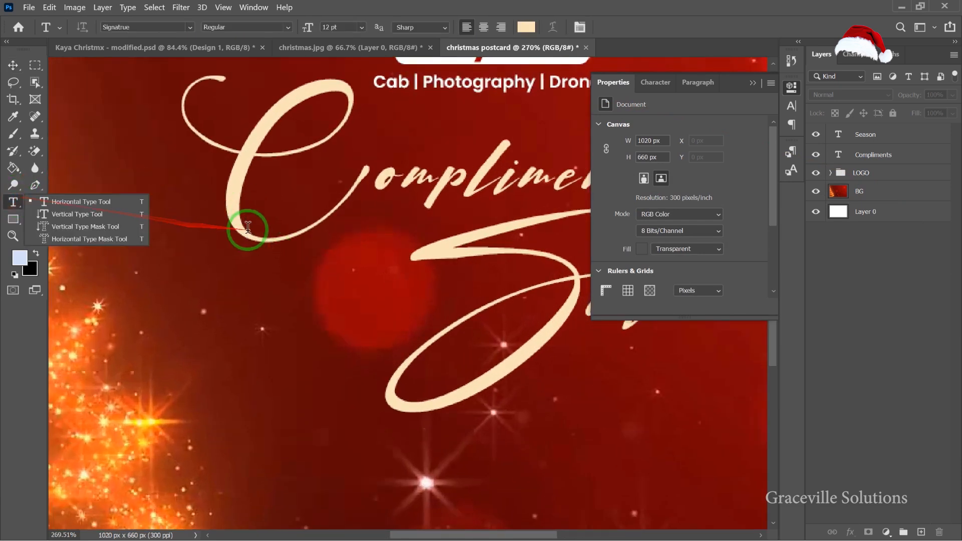
scroll(311, 249, up, 1)
click(305, 256)
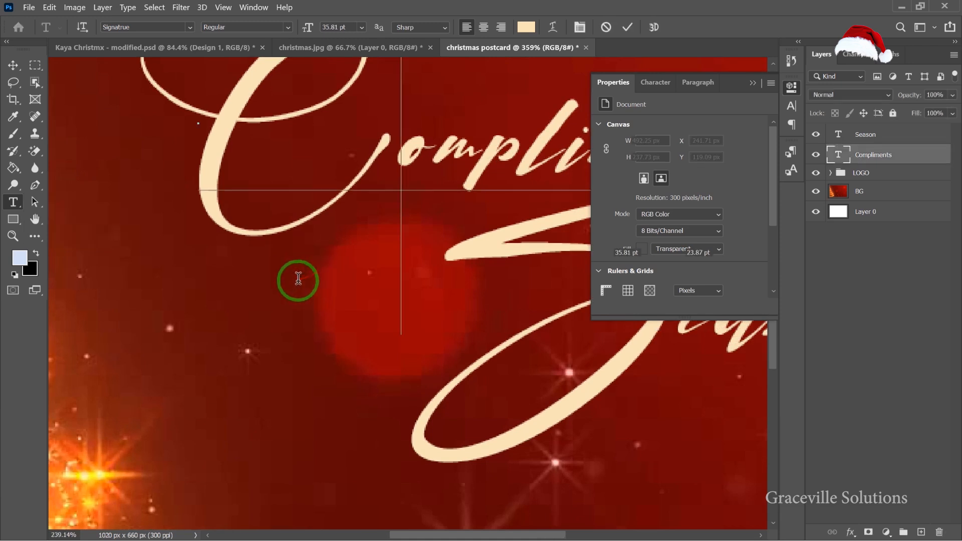
scroll(298, 278, down, 4)
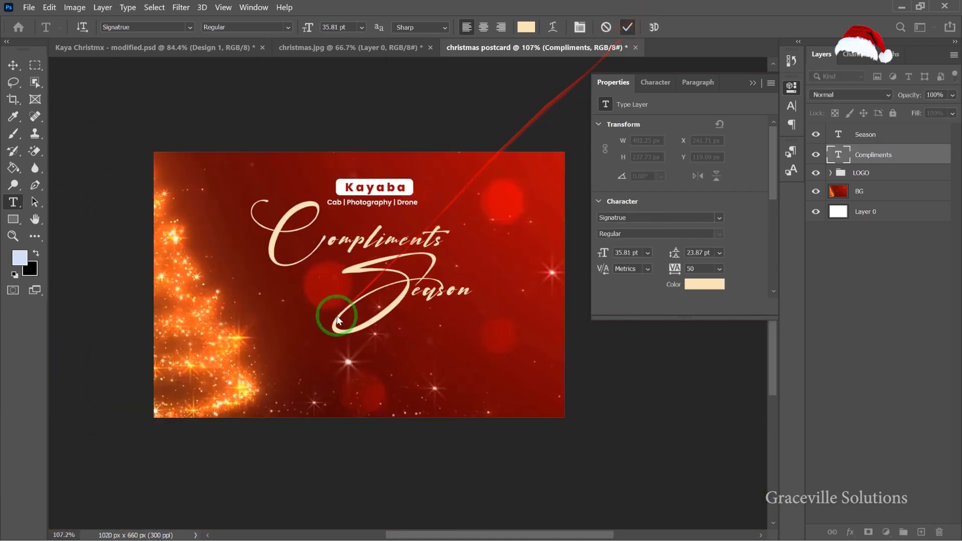
click(330, 328)
click(294, 374)
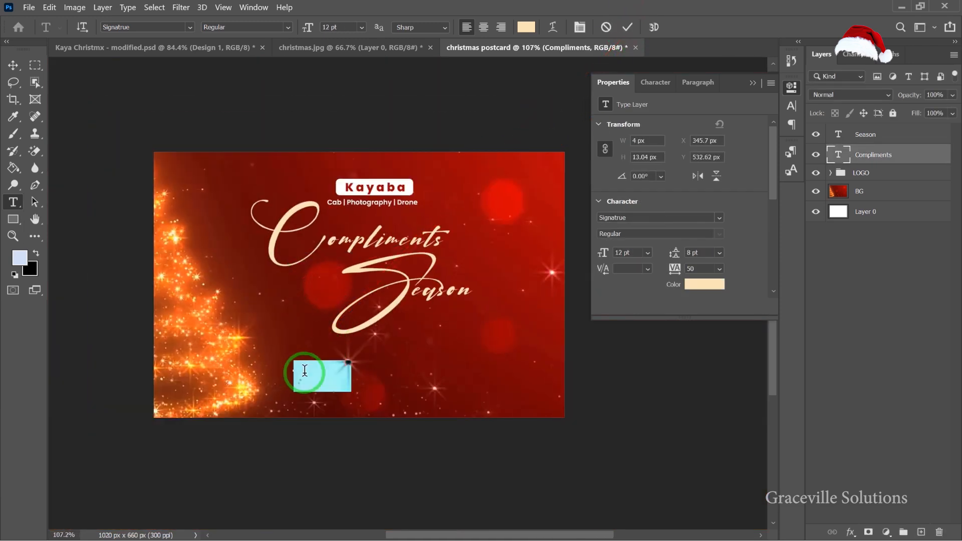
key(ctrl)
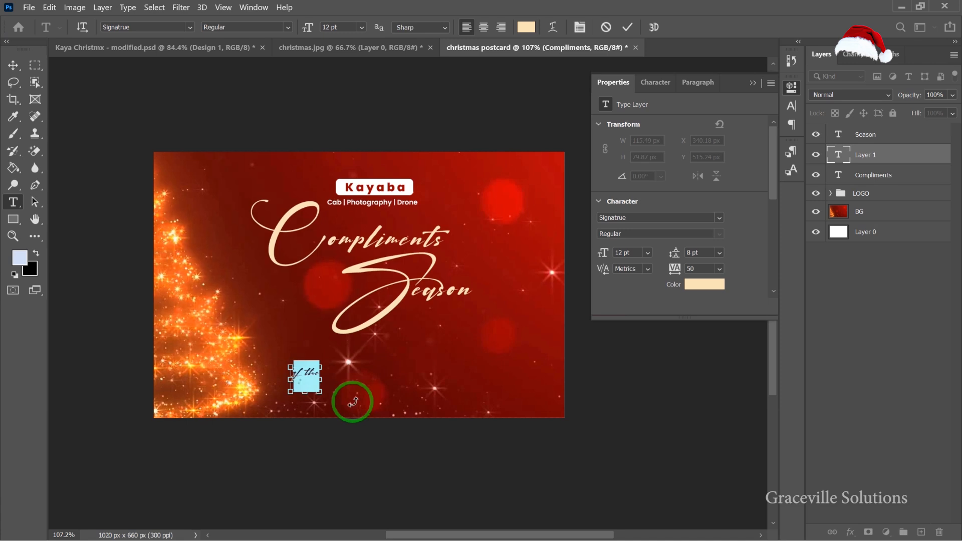
Set the "of the" text's font to Poppins SemiBold.
click(720, 220)
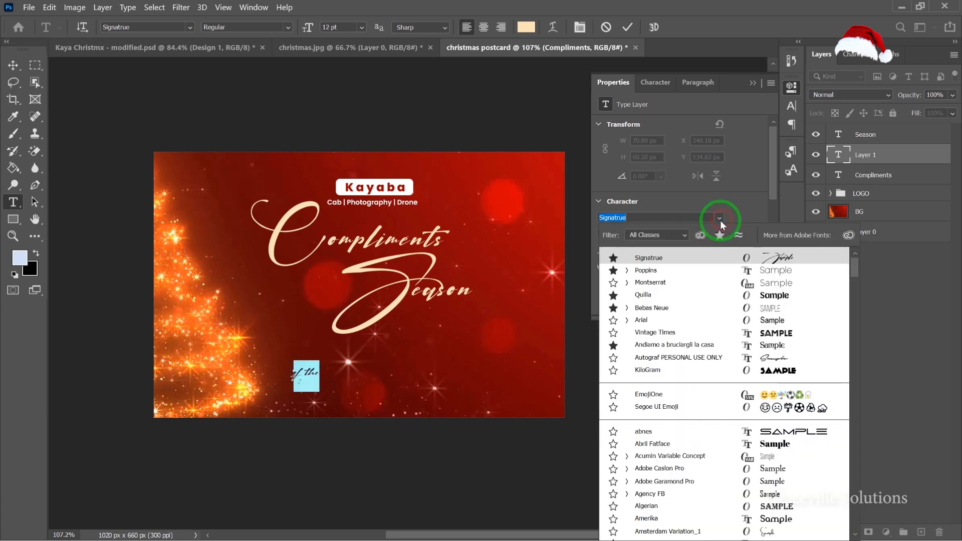
click(629, 271)
click(649, 385)
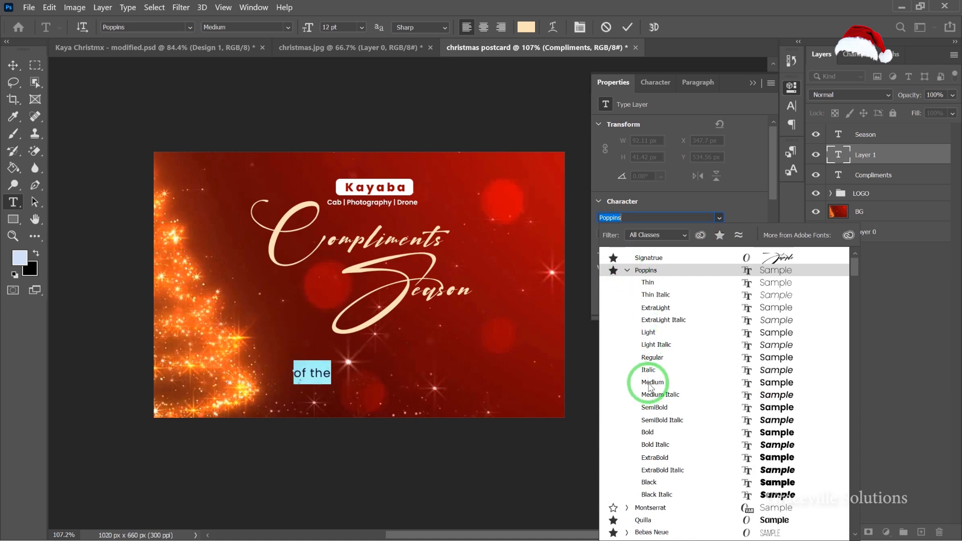
click(650, 407)
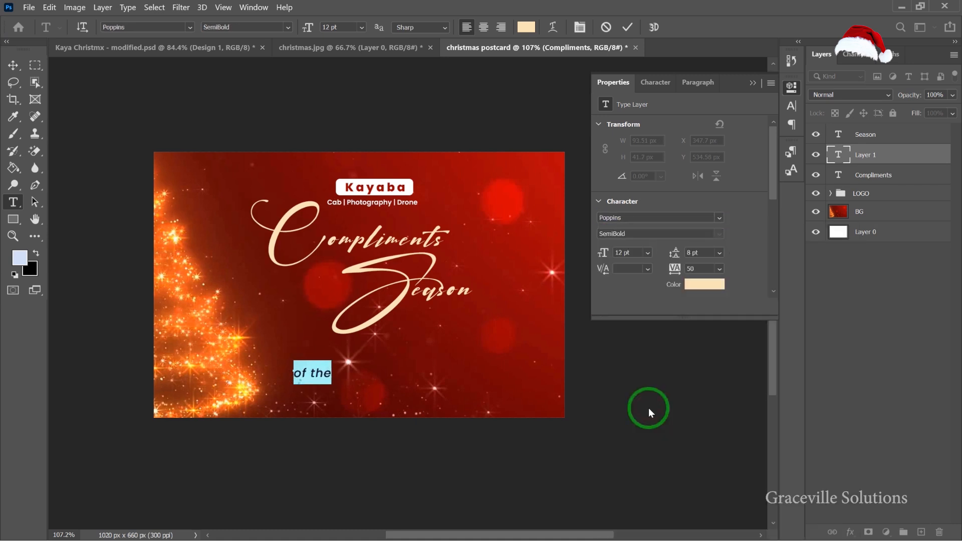
Colour the "of the" text near-white #f6efe3 and change its style to SemiBold Italic.
click(704, 282)
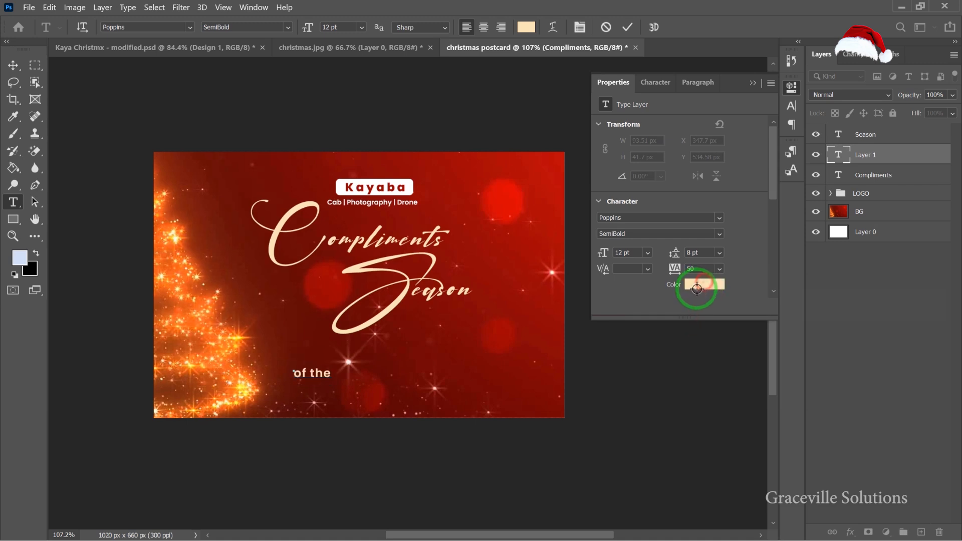
drag(626, 131, 595, 117)
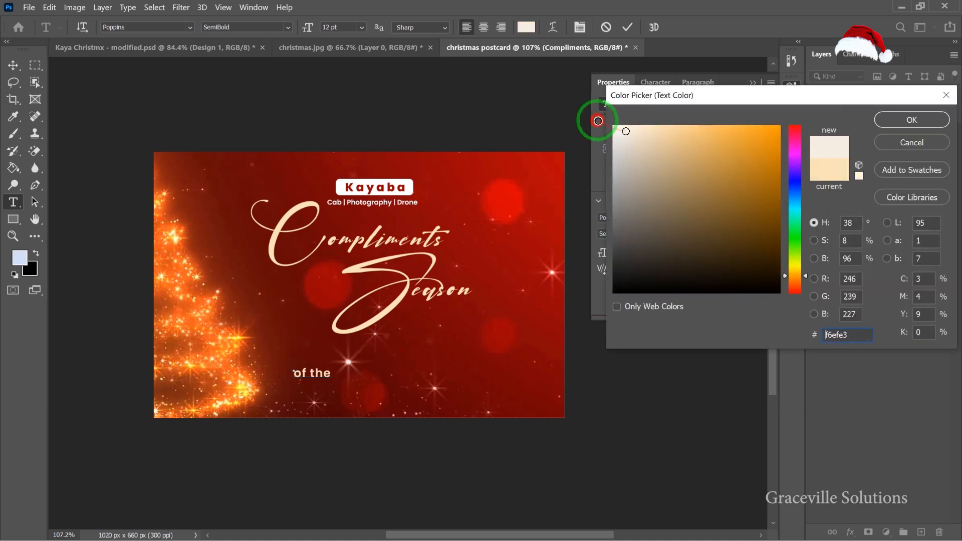
click(914, 120)
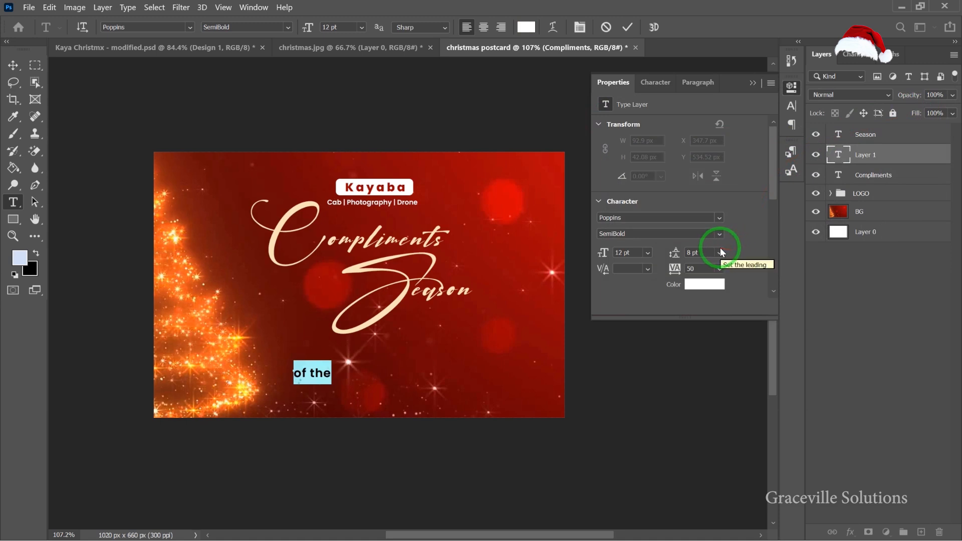
click(718, 234)
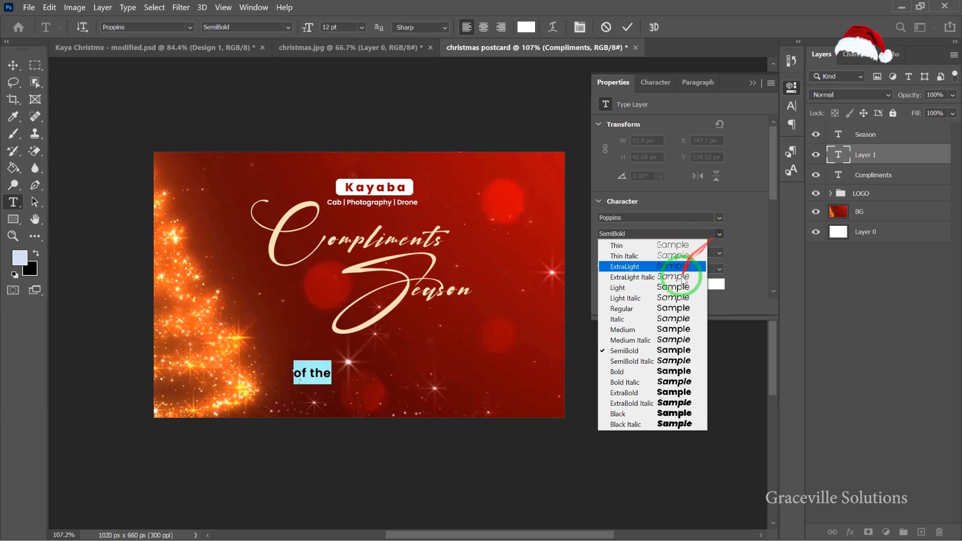
click(667, 359)
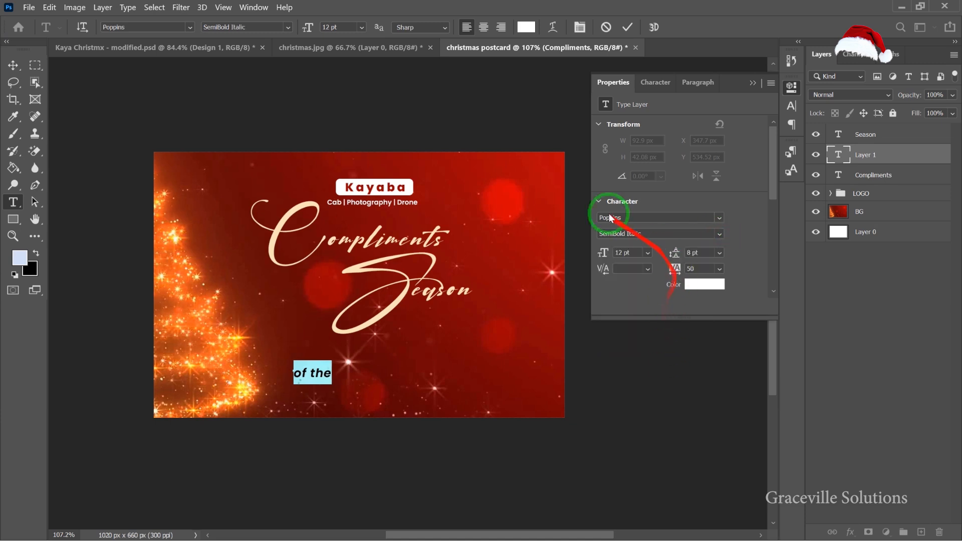
Move the "of the" text up between Compliments and Season, just left of the S.
click(13, 64)
scroll(219, 326, up, 3)
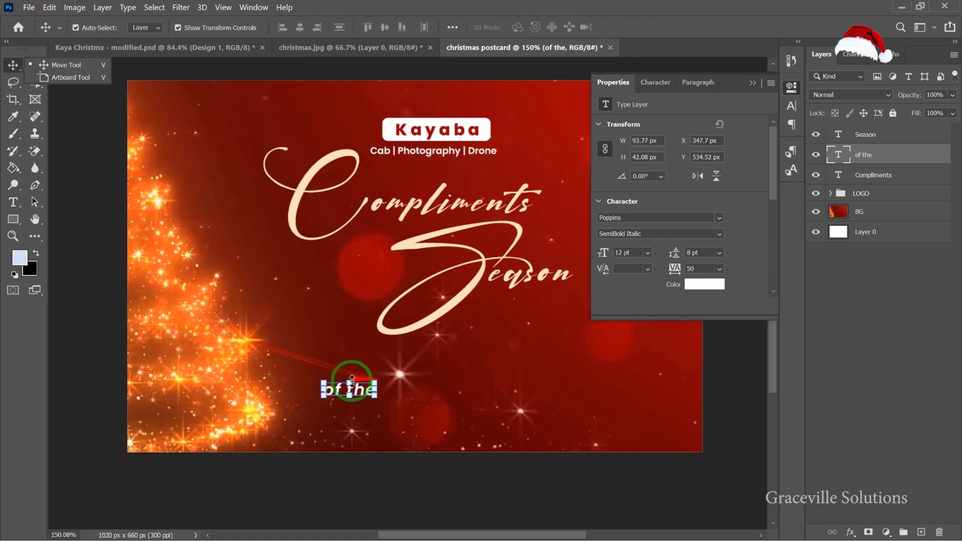
drag(349, 386, 377, 271)
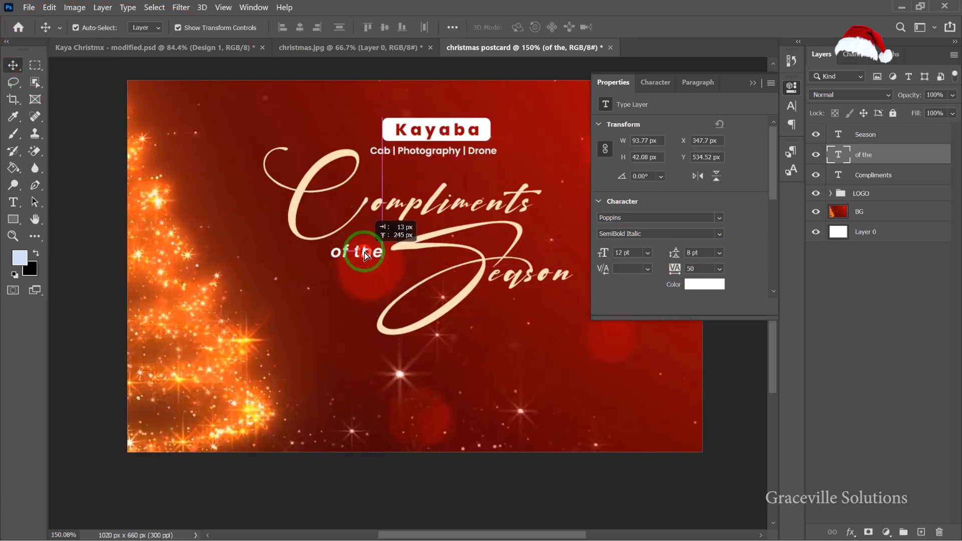
scroll(367, 264, down, 3)
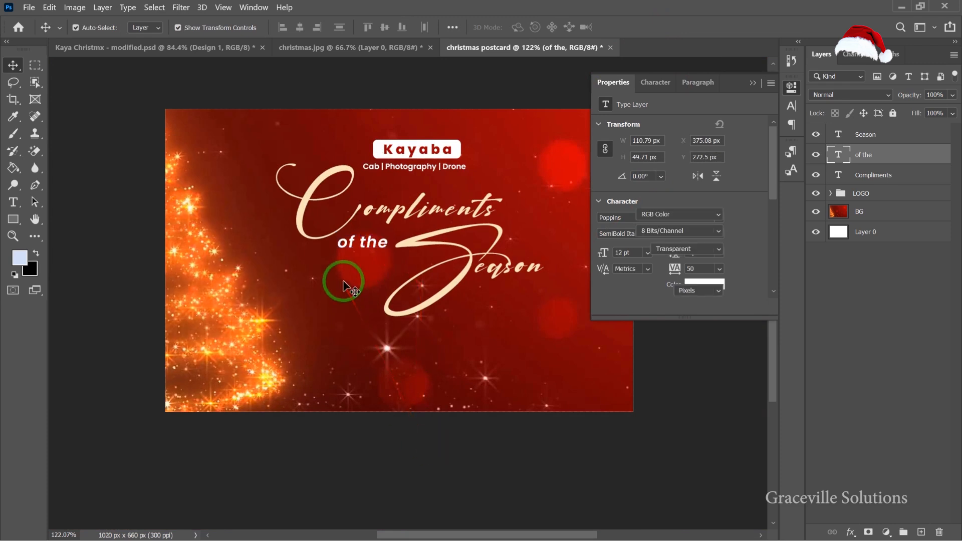
scroll(344, 286, down, 3)
drag(385, 289, 344, 289)
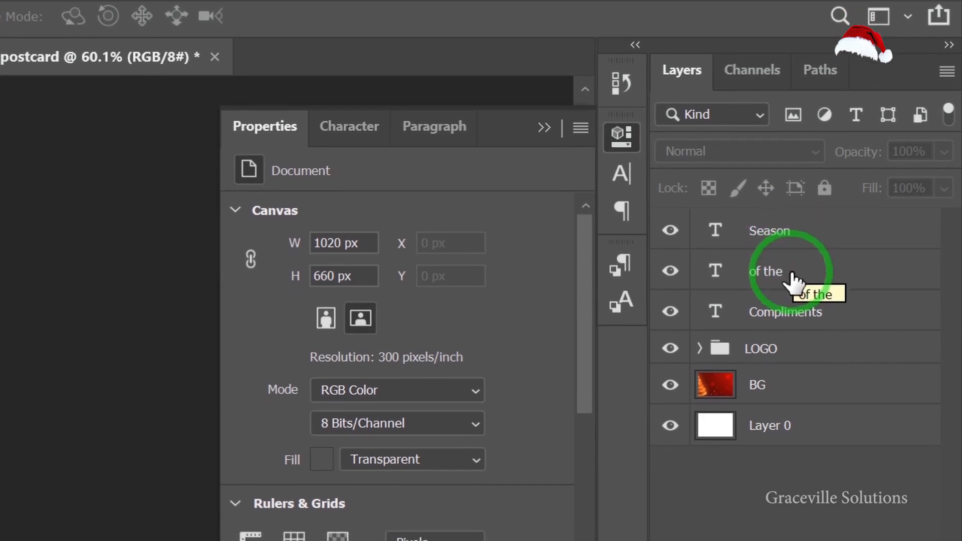
Add a drop shadow to the "of the" layer with 66% opacity, 36 px distance and 90 px size.
right_click(791, 272)
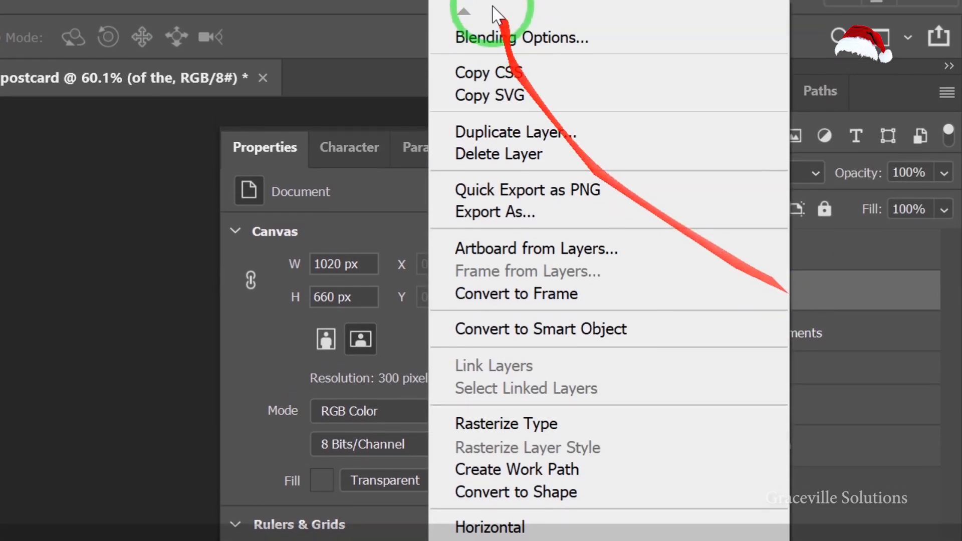
click(503, 14)
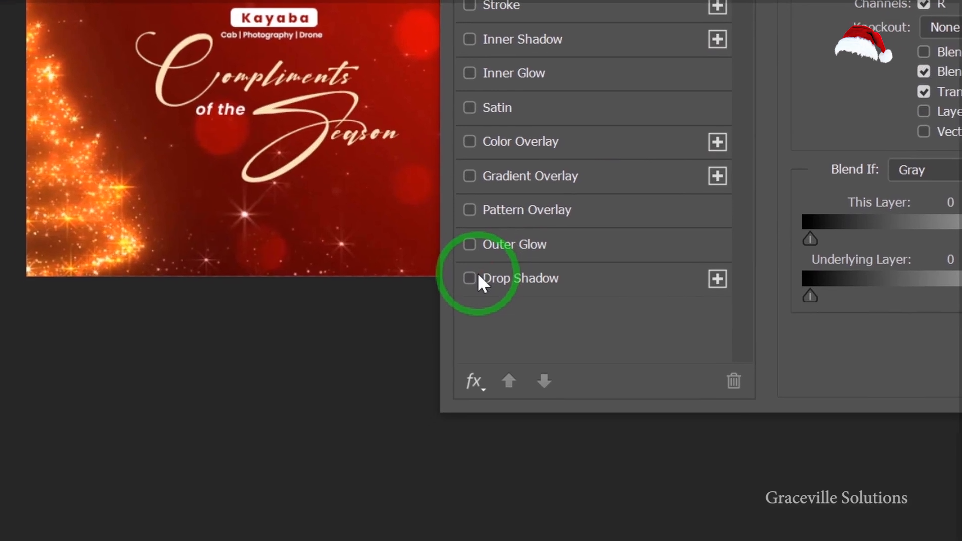
click(434, 305)
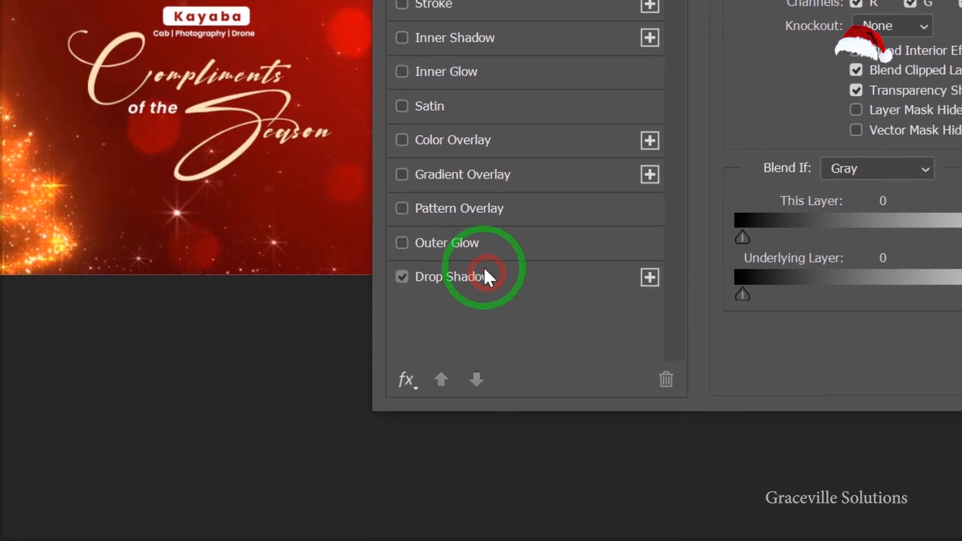
click(534, 275)
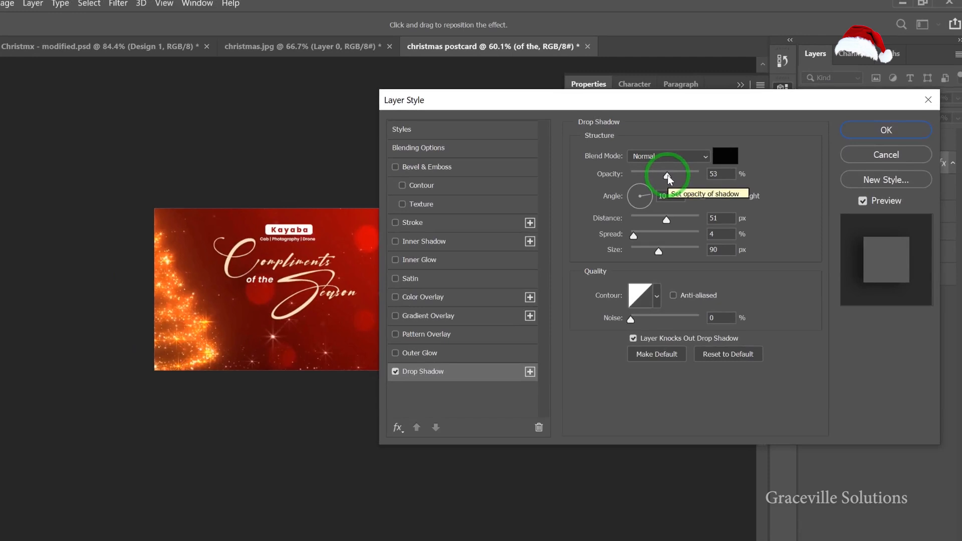
drag(667, 175, 680, 177)
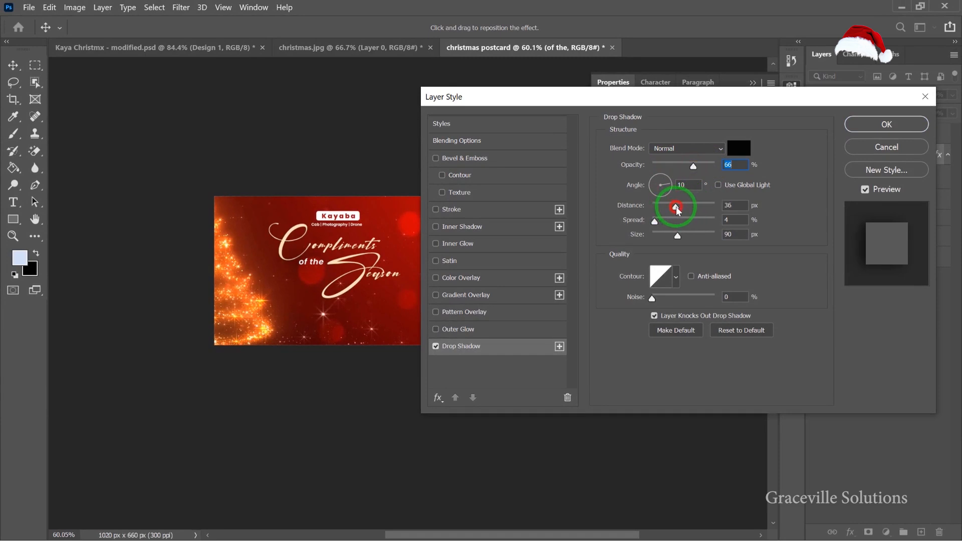
click(865, 125)
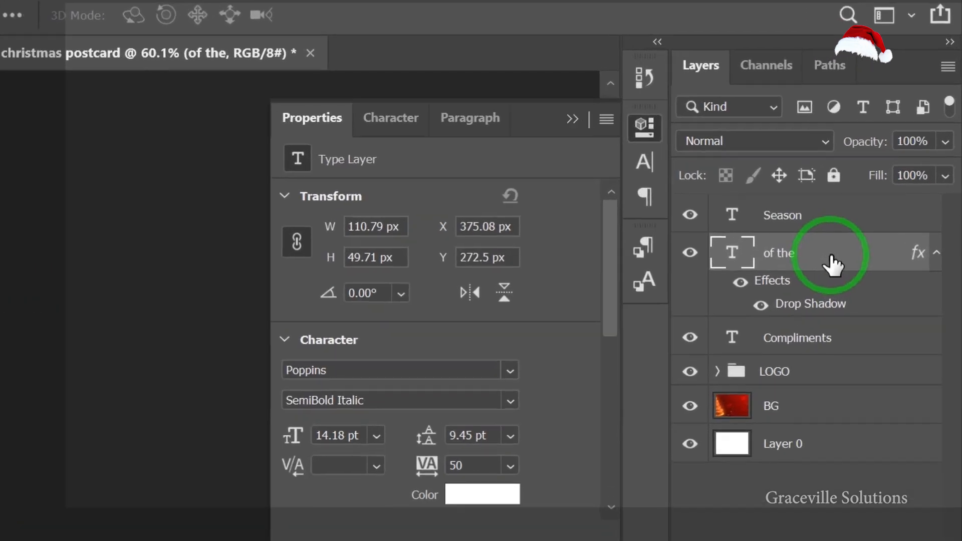
Copy the layer style from the "of the" text layer.
right_click(892, 159)
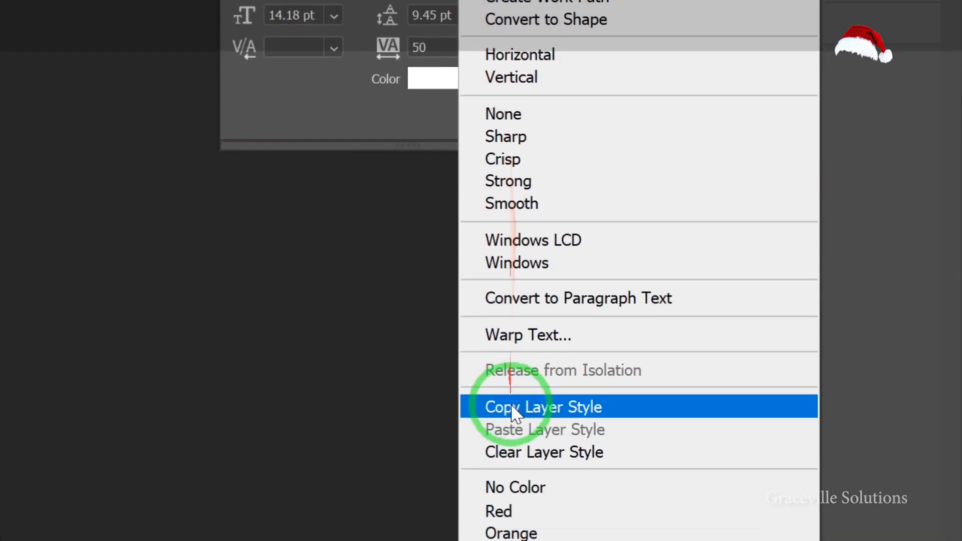
click(510, 404)
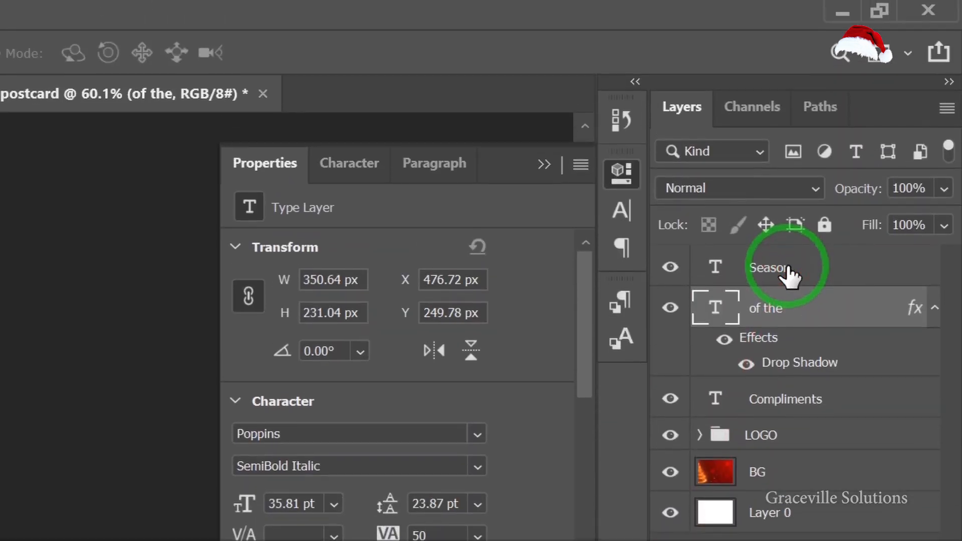
Paste the copied drop shadow style onto the Season text layer.
click(787, 269)
right_click(787, 270)
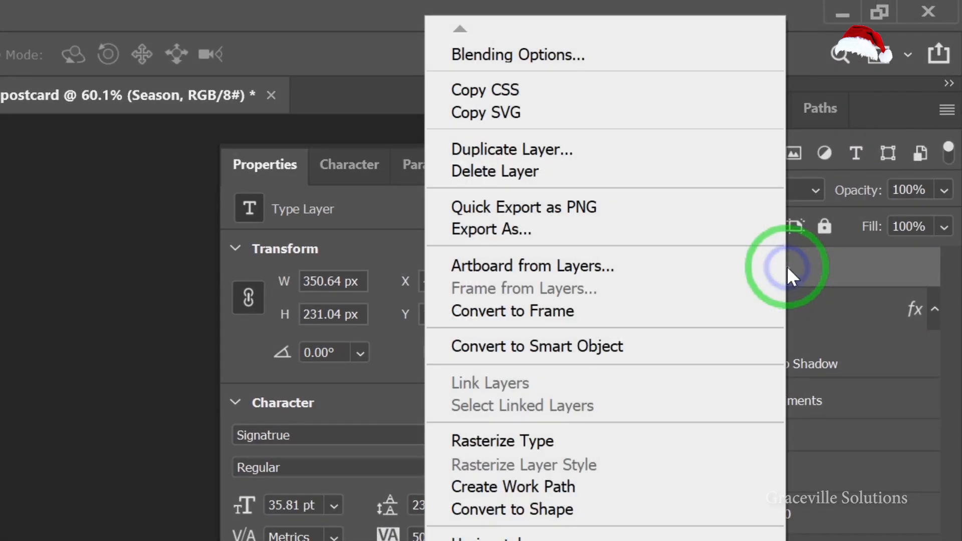
click(509, 378)
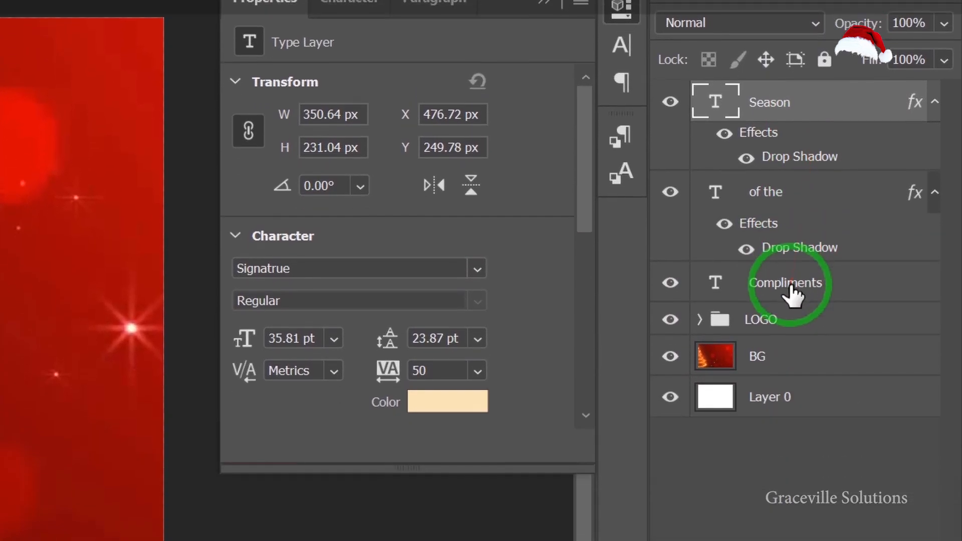
Paste the same drop shadow style onto the Compliments text layer.
click(789, 358)
right_click(790, 268)
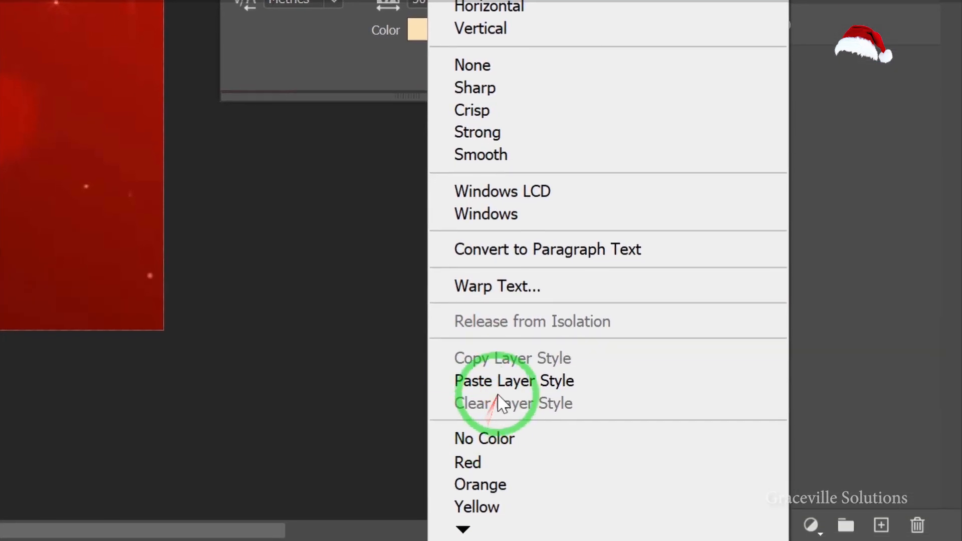
click(497, 385)
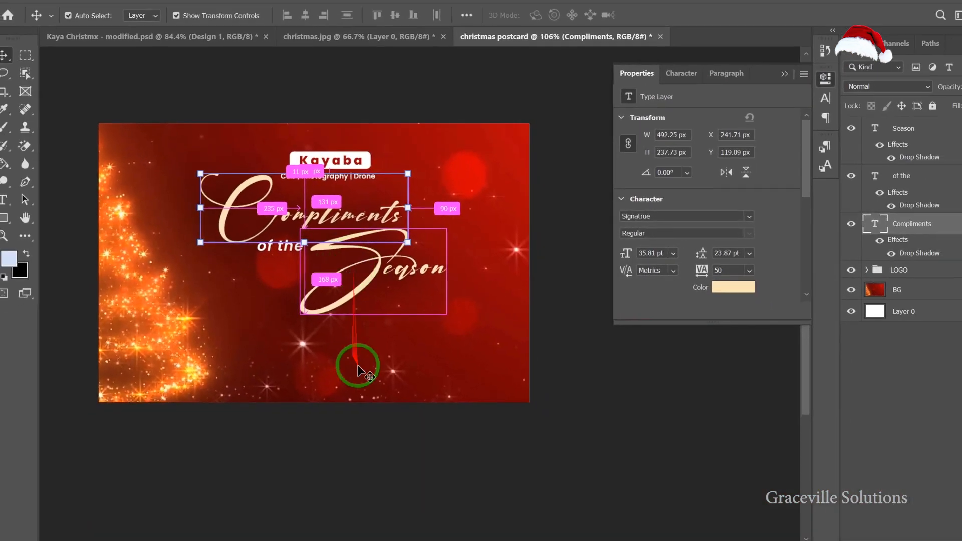
Create a new empty layer above the greeting text group.
click(331, 449)
scroll(331, 449, down, 6)
scroll(333, 421, up, 7)
scroll(326, 417, up, 3)
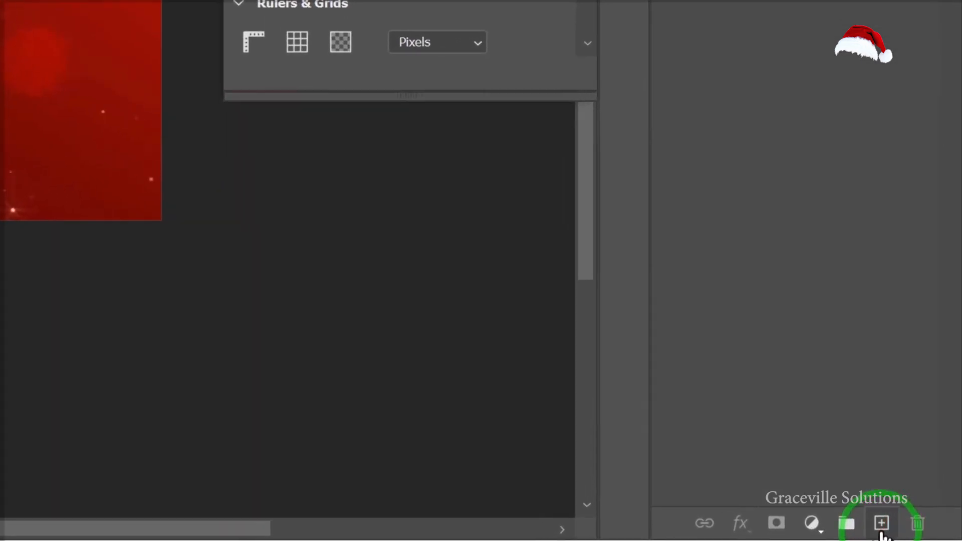
click(920, 531)
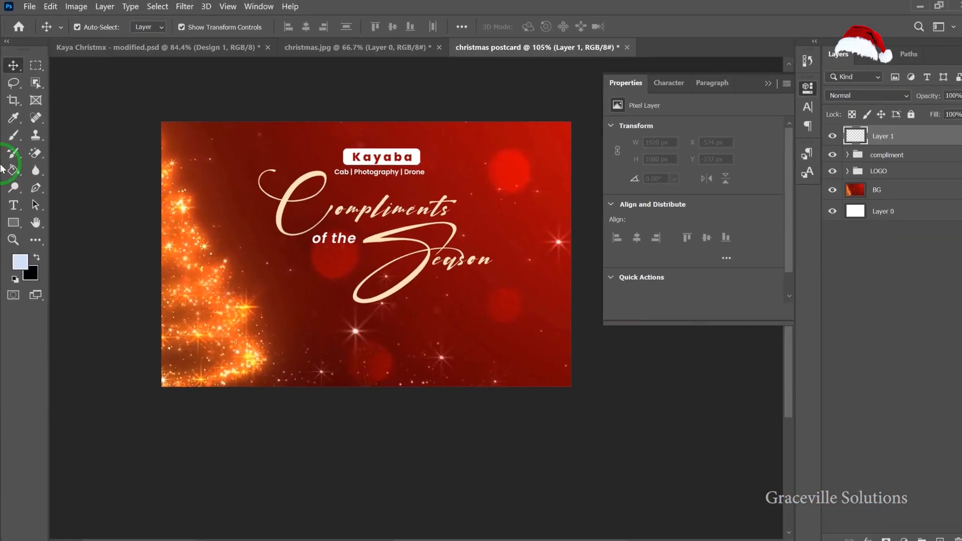
Draw a thin horizontal rectangular marquee selection about 616 px wide just under "of the", crossing the Season swash.
click(26, 112)
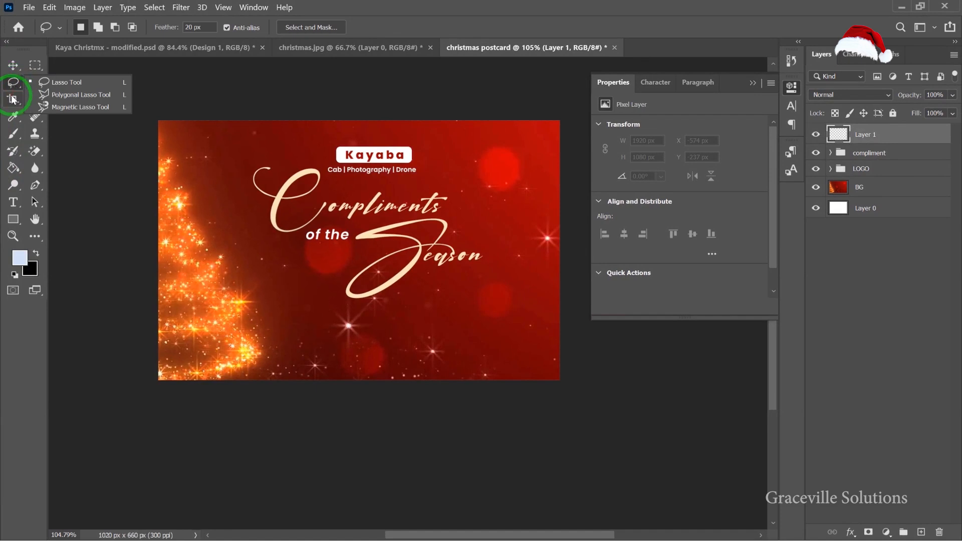
click(31, 70)
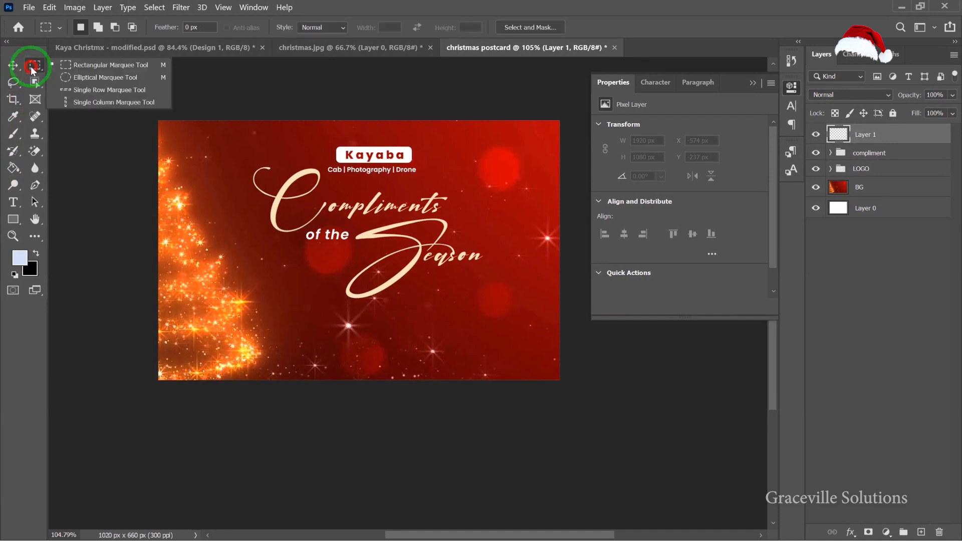
click(100, 66)
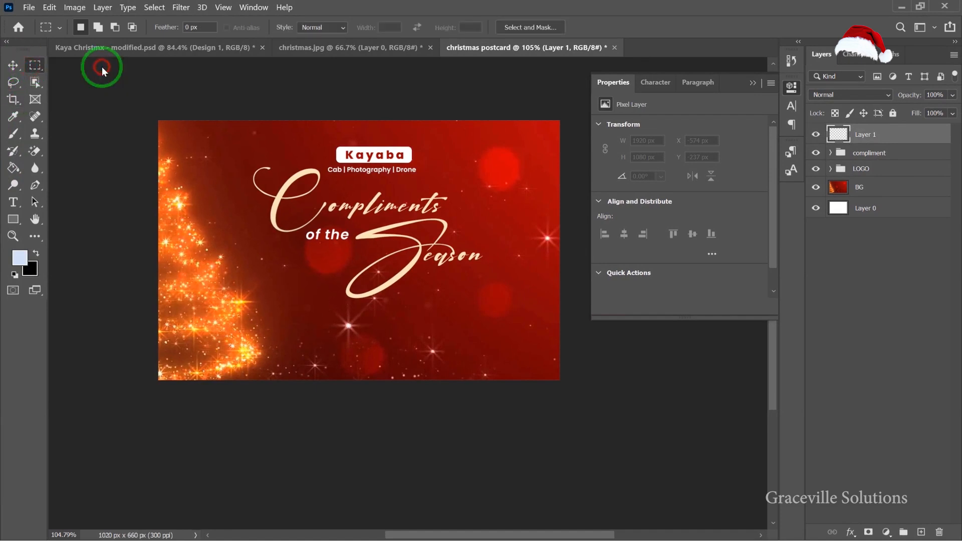
scroll(339, 266, up, 3)
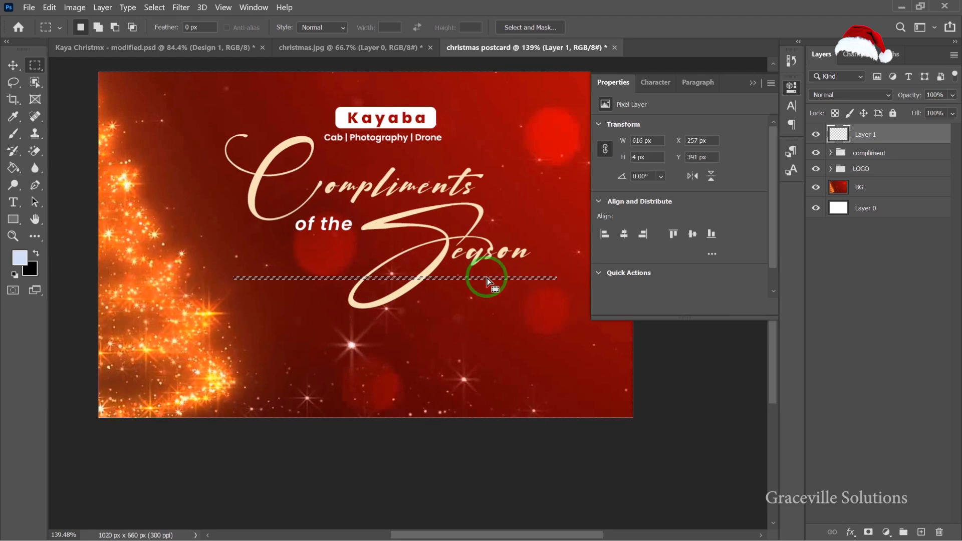
scroll(403, 272, up, 3)
scroll(378, 272, down, 3)
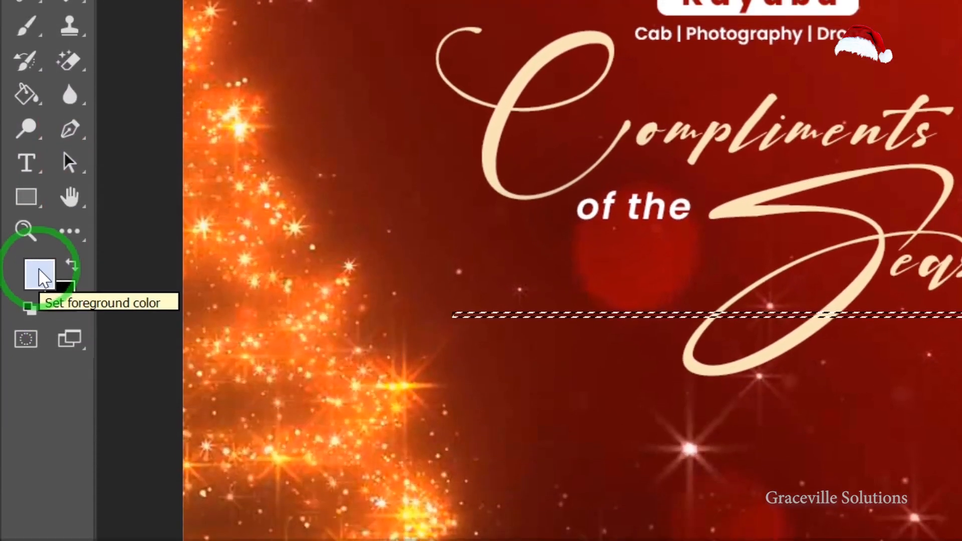
Set the foreground colour by sampling a golden glow from the sparkling Christmas tree.
click(39, 447)
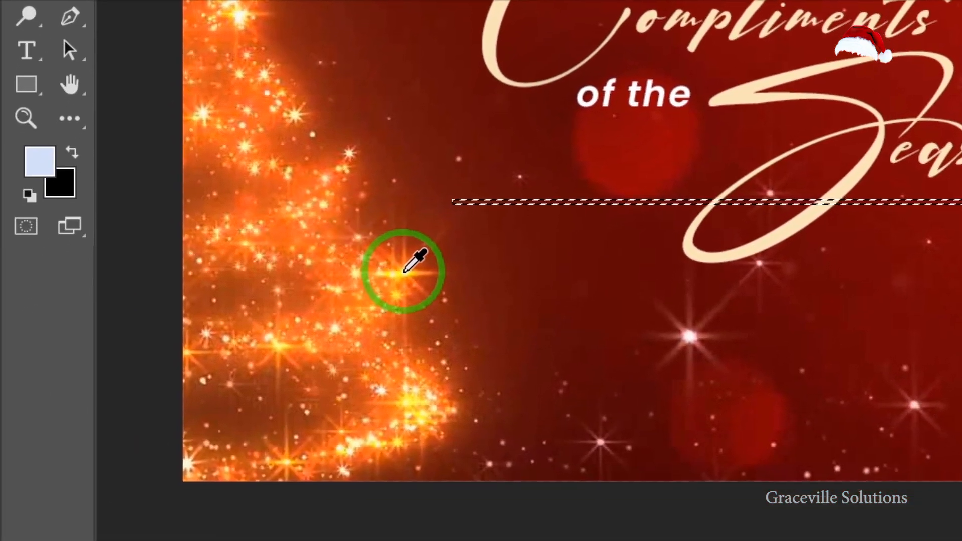
click(403, 270)
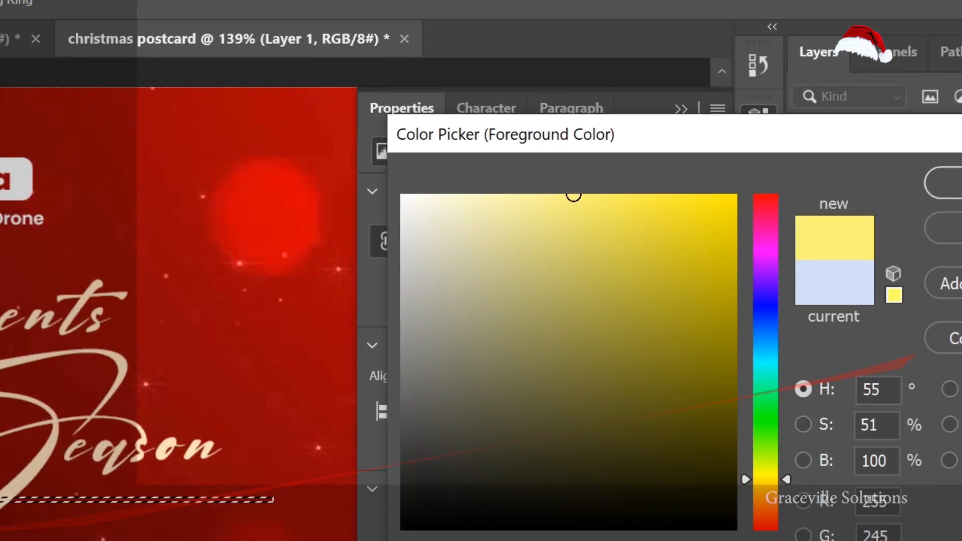
click(951, 183)
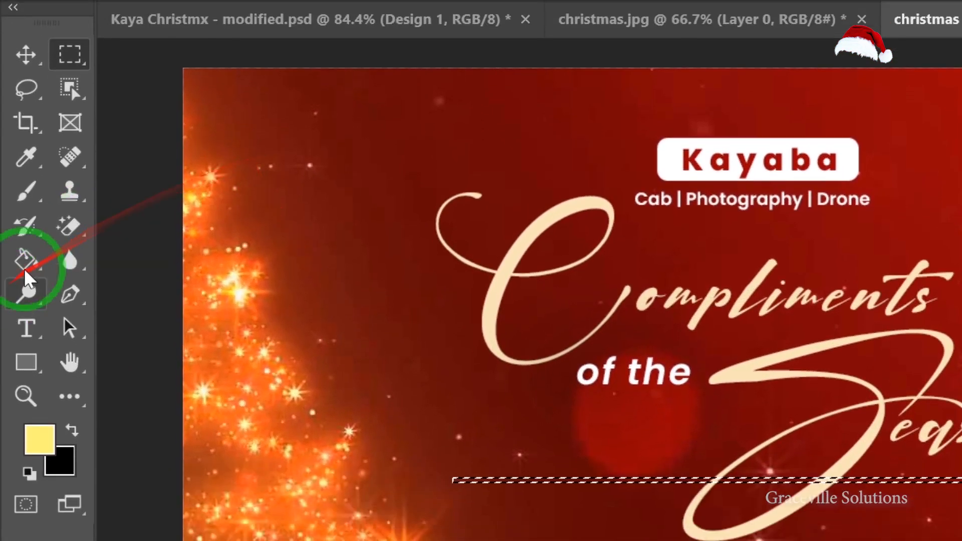
Fill the selection with the golden foreground colour using the Paint Bucket, then deselect.
click(23, 220)
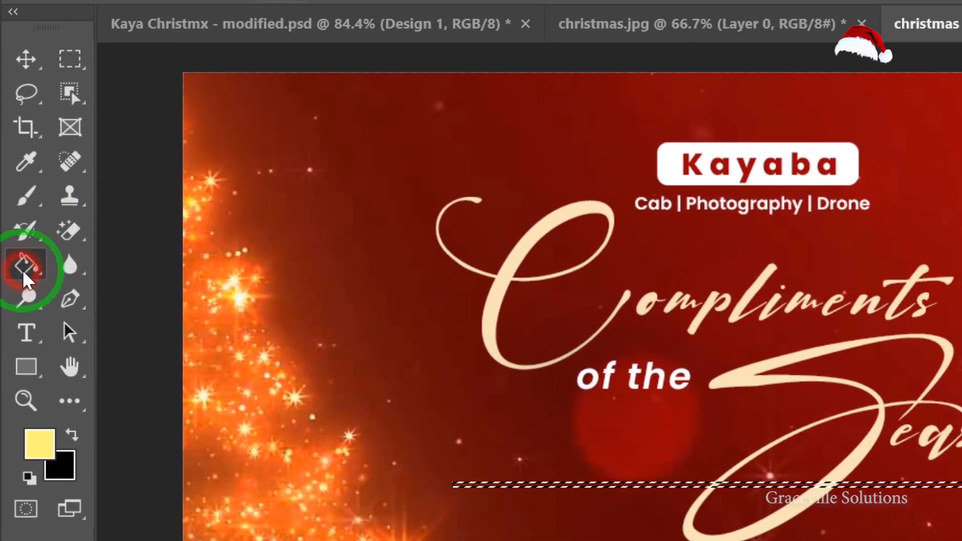
click(23, 269)
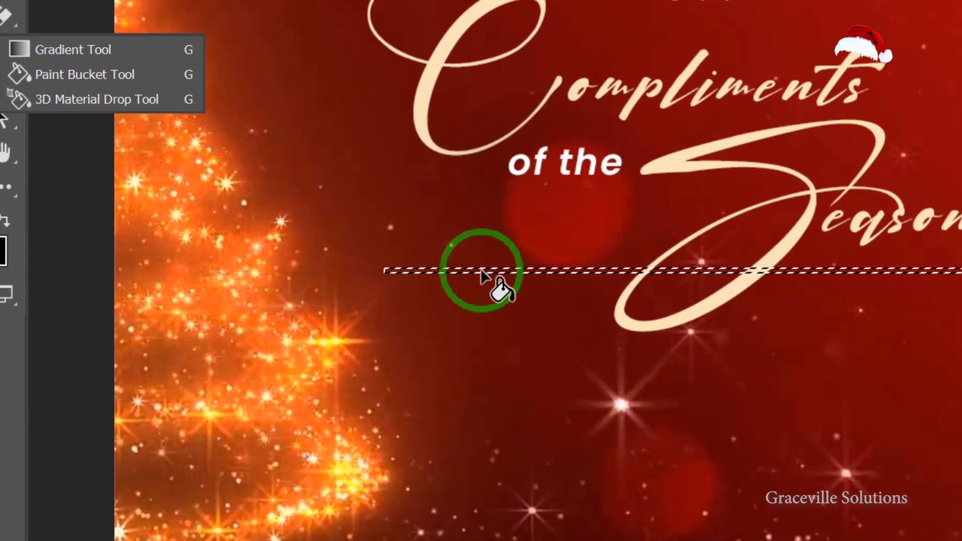
click(480, 273)
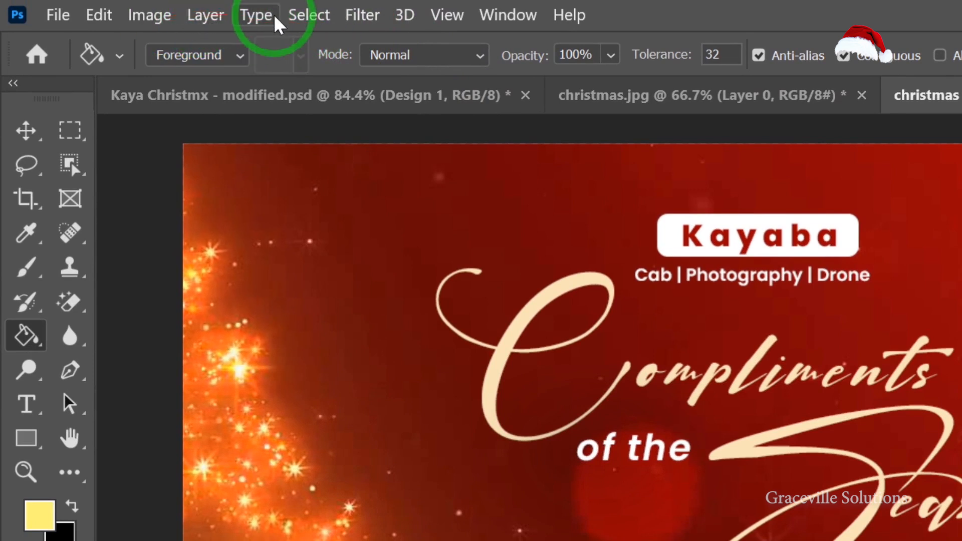
click(312, 21)
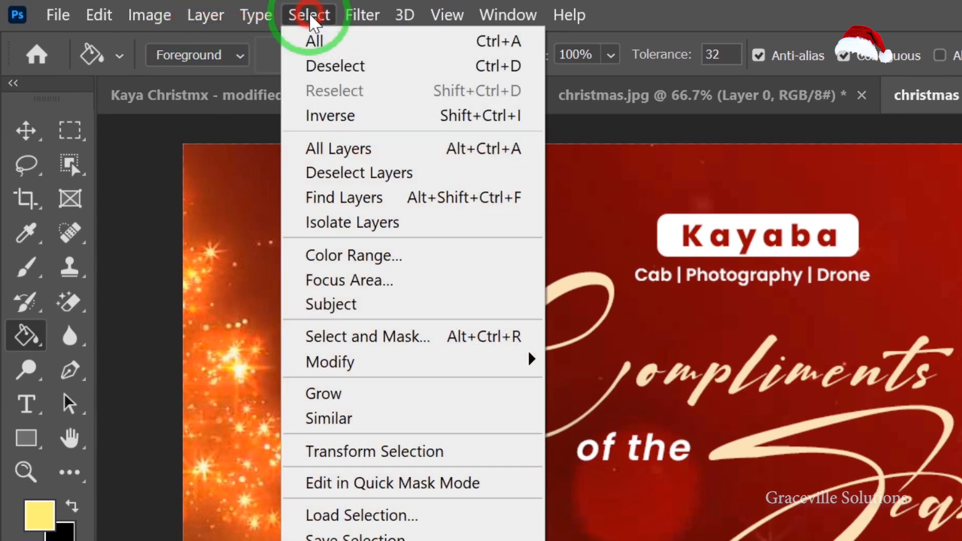
click(335, 67)
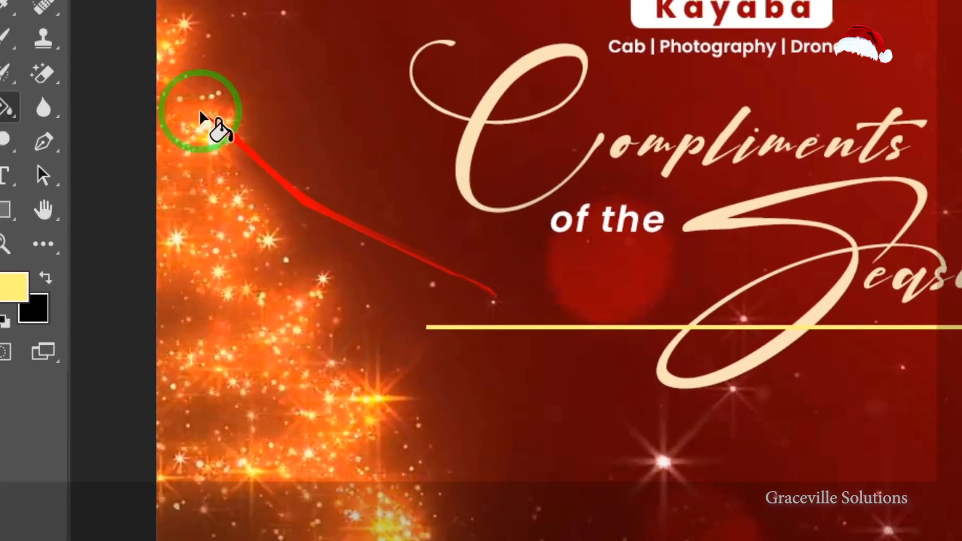
Scale the line down to about 2 px thick.
click(18, 112)
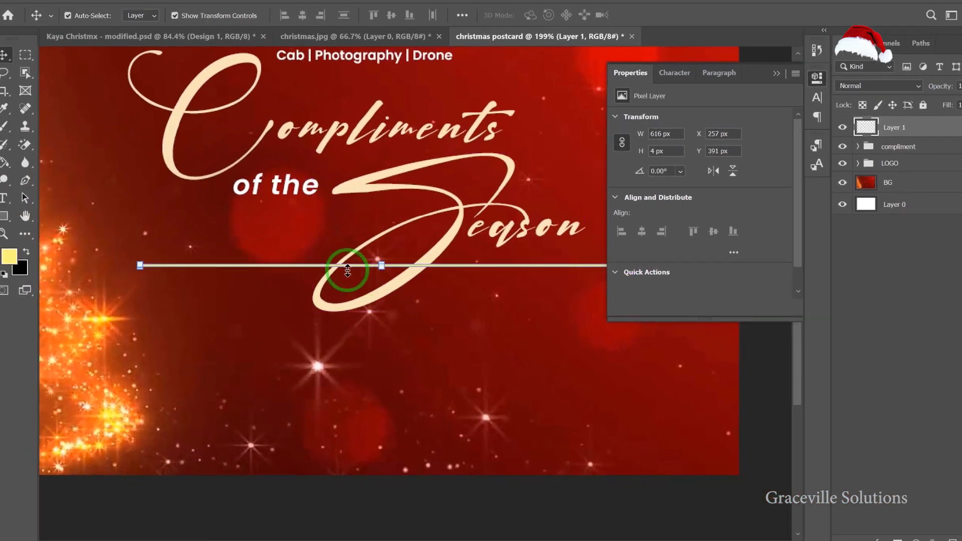
scroll(400, 272, up, 5)
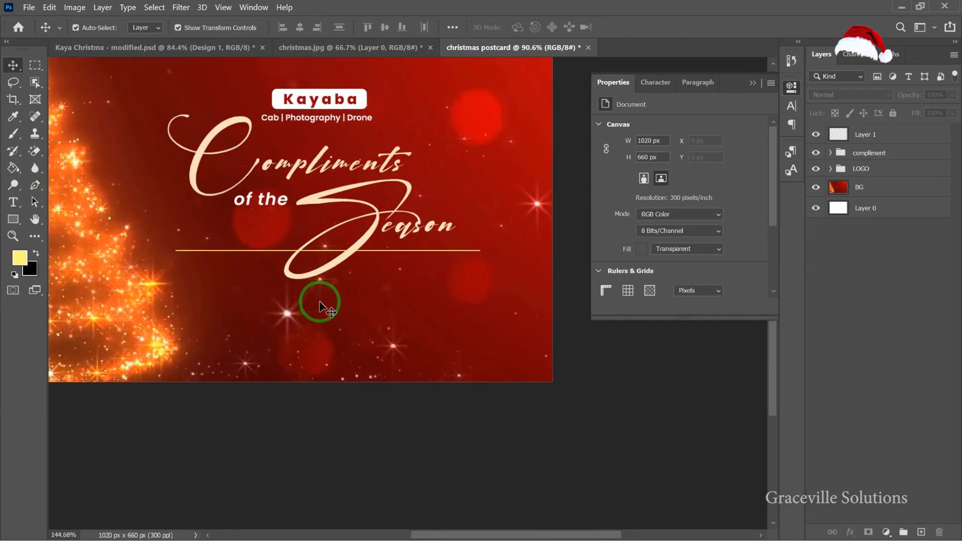
scroll(322, 303, up, 4)
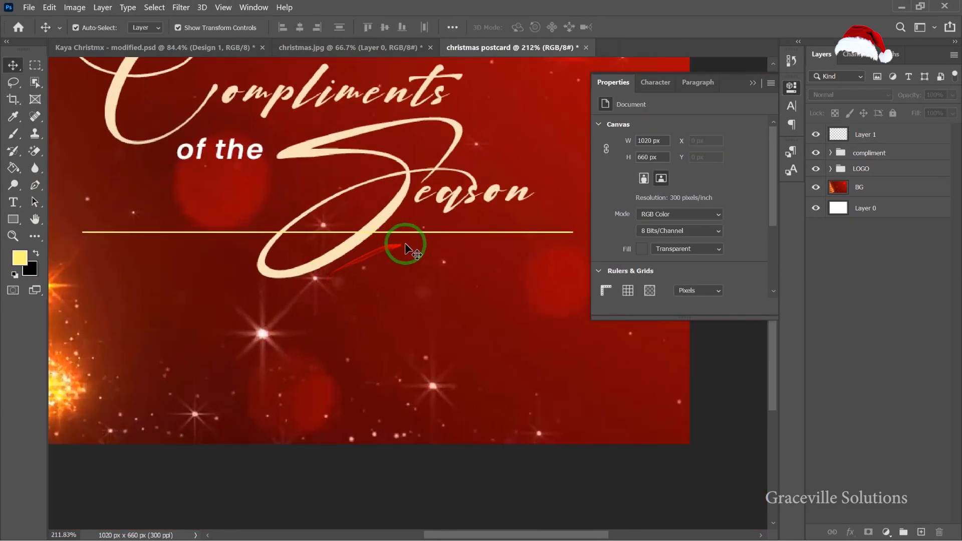
Add a light cream Color Overlay at 100% opacity to the line layer.
click(875, 141)
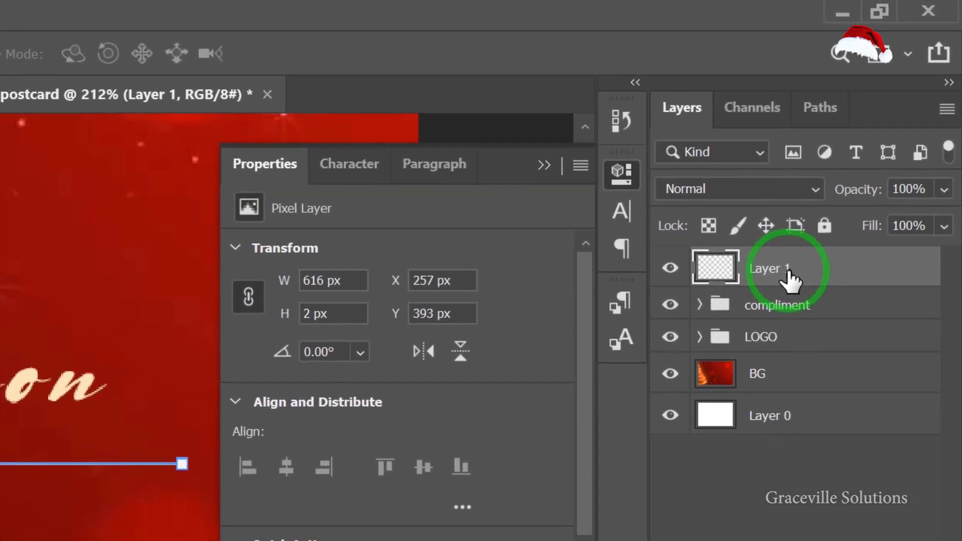
right_click(787, 271)
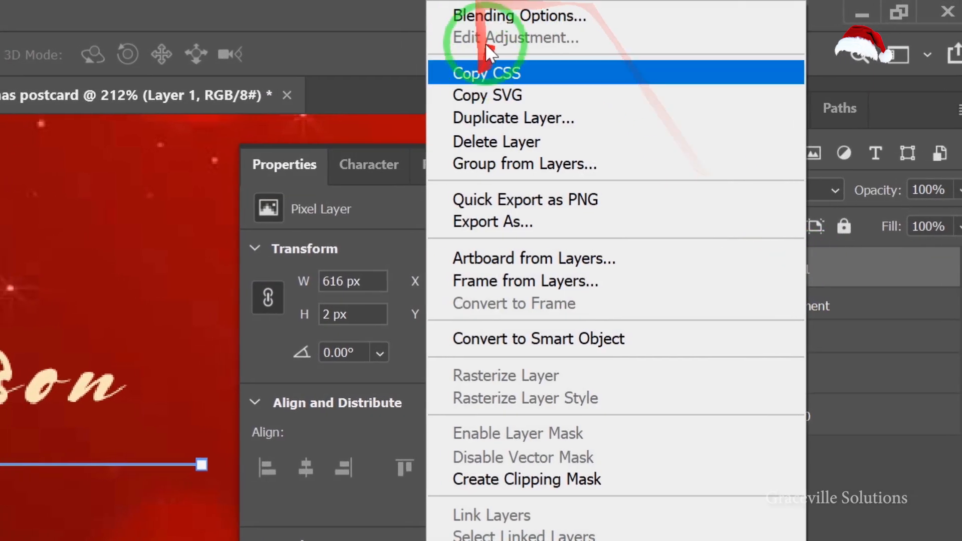
click(463, 16)
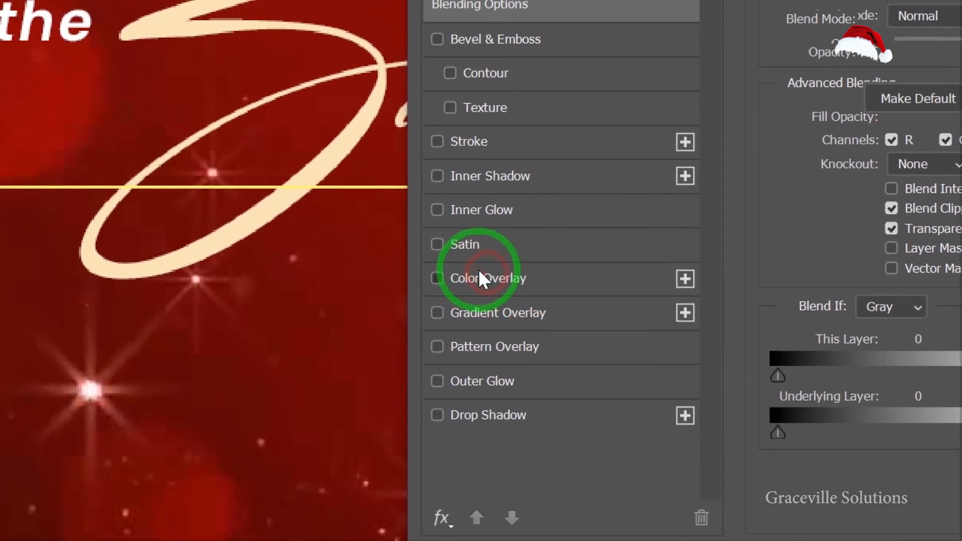
click(370, 297)
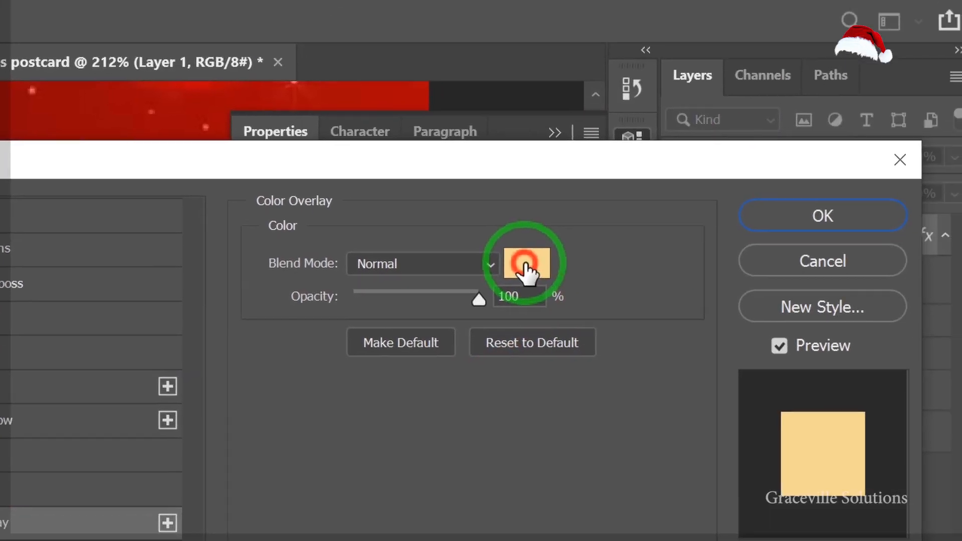
click(599, 223)
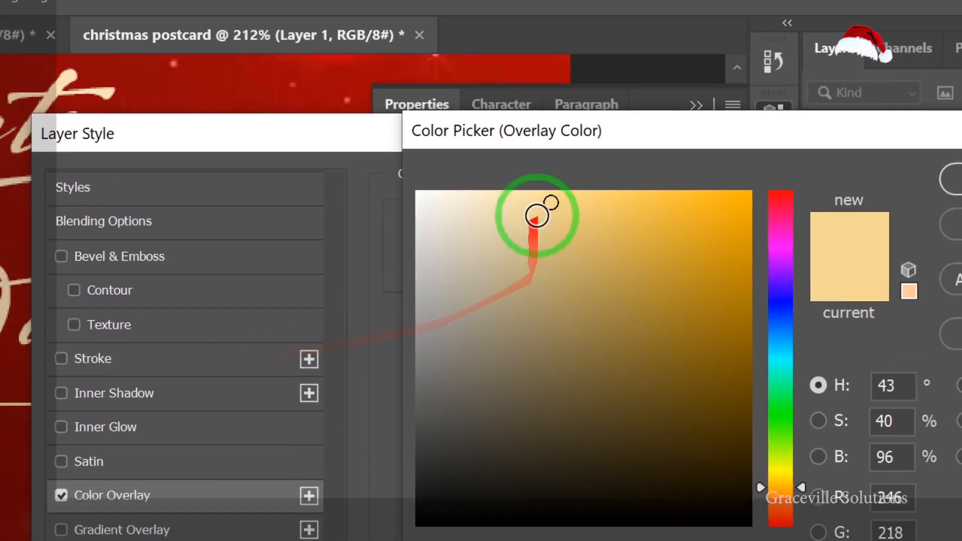
mouse_move(536, 217)
mouse_down()
mouse_move(509, 200)
mouse_move(455, 194)
mouse_up()
click(854, 239)
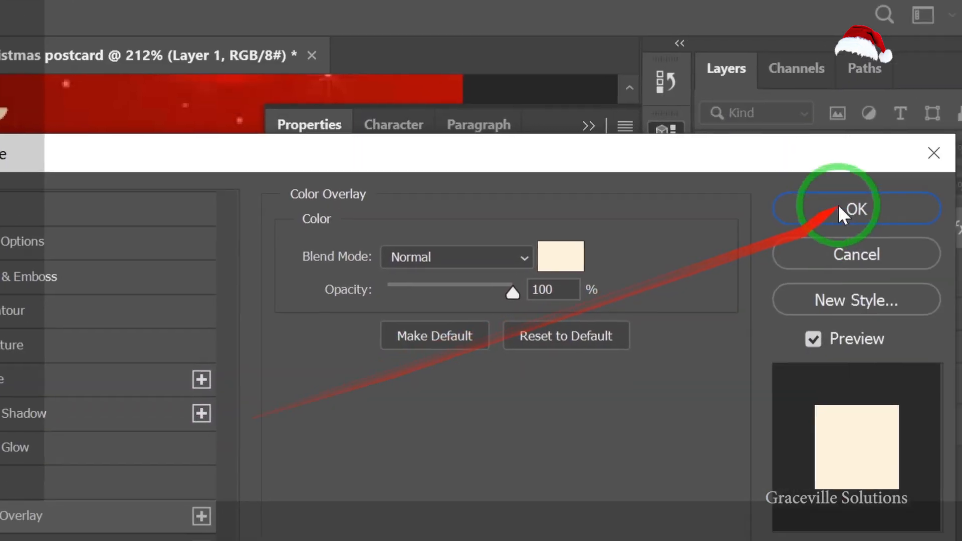
click(847, 247)
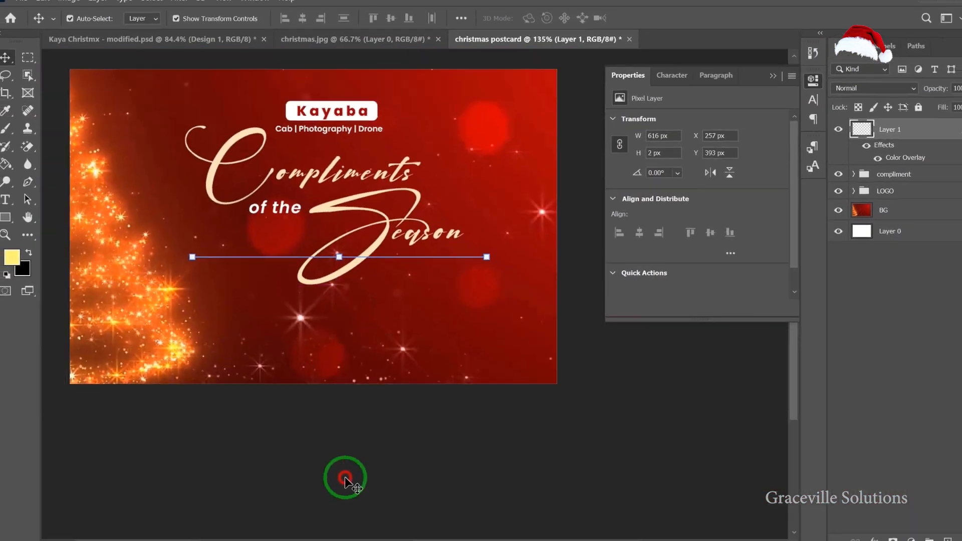
Add a layer mask to the line layer.
click(345, 478)
scroll(339, 278, up, 4)
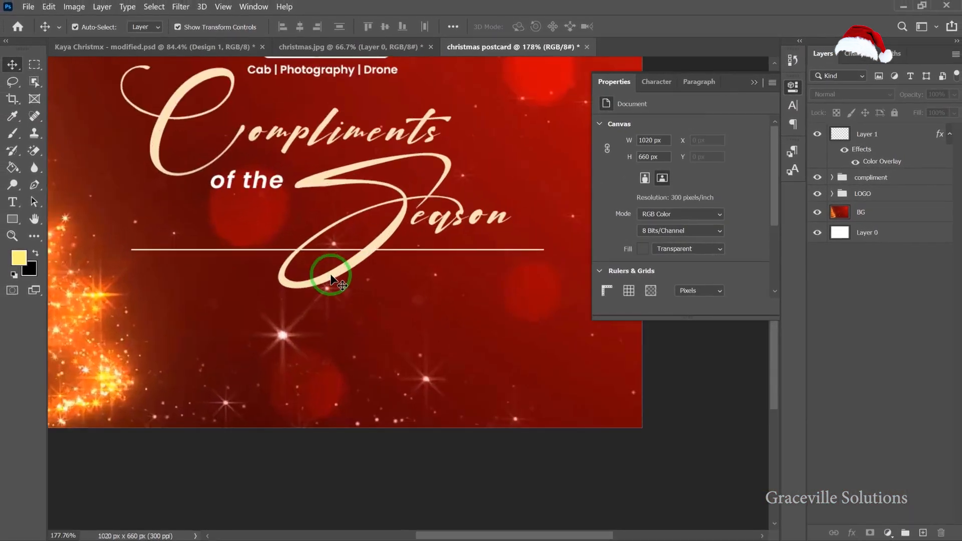
click(876, 136)
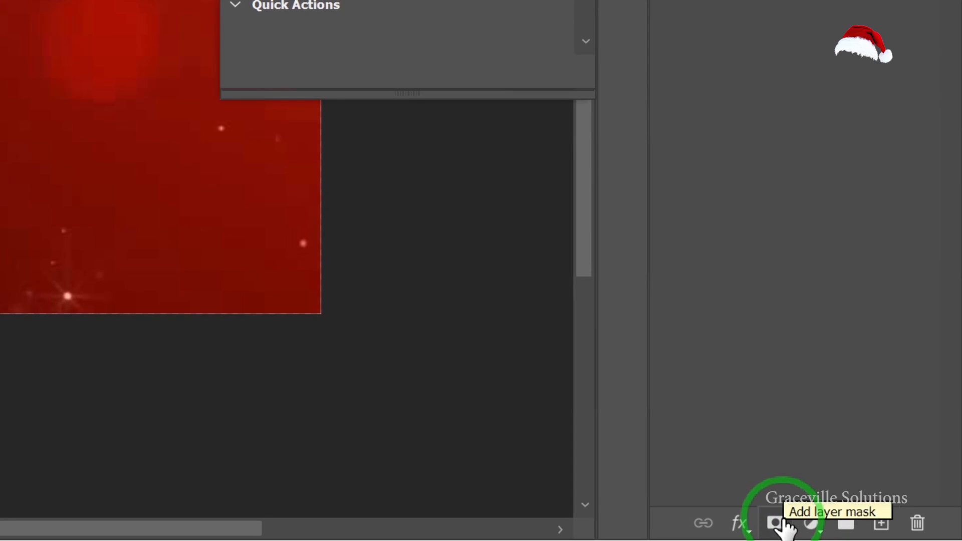
click(775, 522)
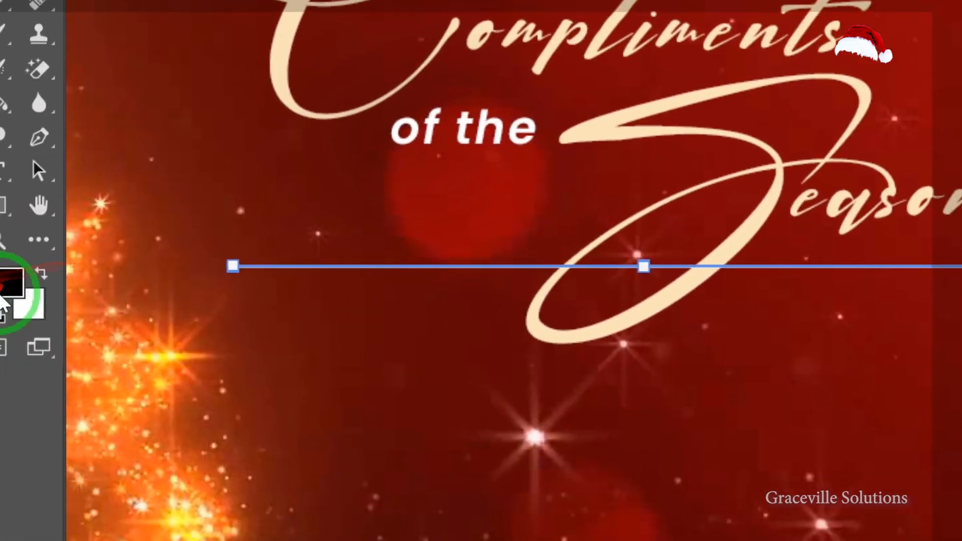
Paint on the line's layer mask with a small soft round brush at 0% hardness to hide the line where it crosses the S loop.
key(b)
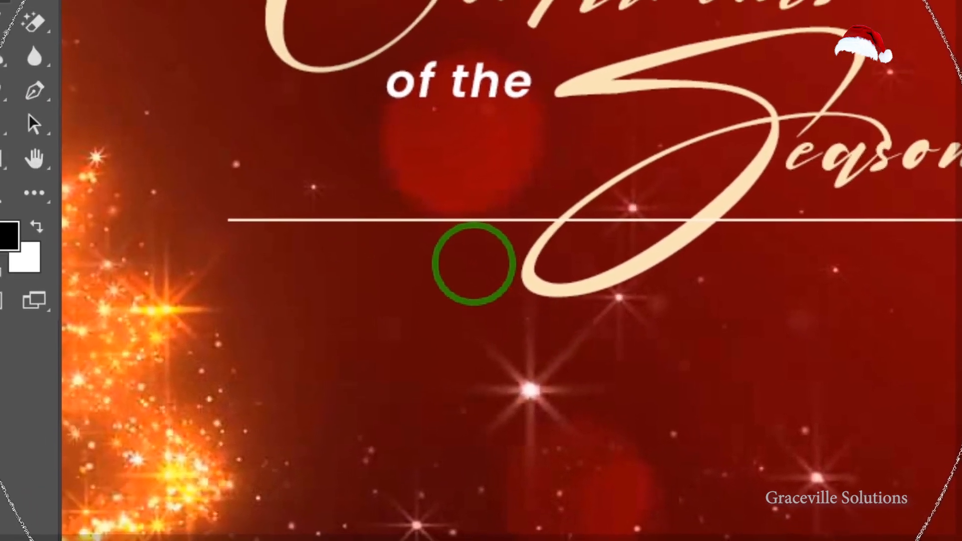
key(bracketleft)
key(bracketleft)
key(bracketleft)
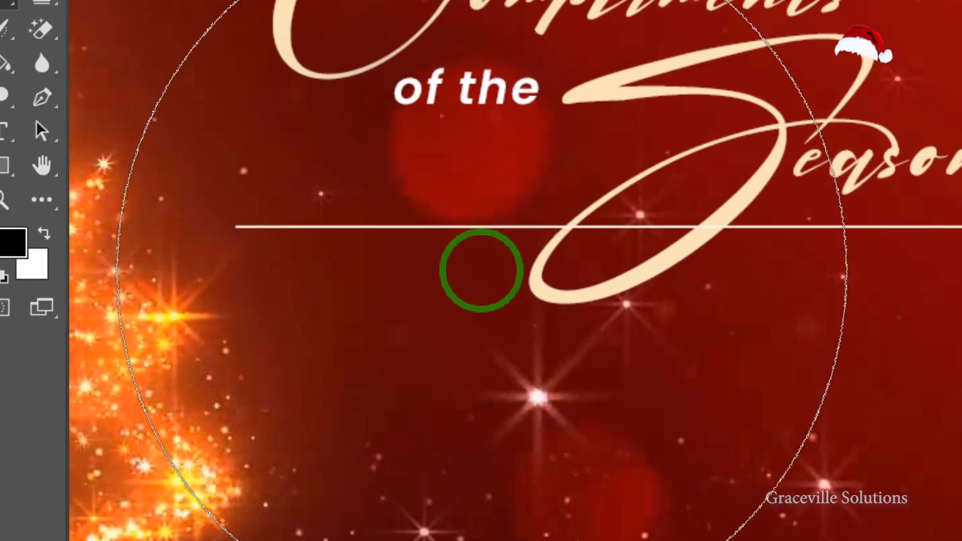
key(bracketleft)
key(bracketleft)
key(bracketleft)
key(bracketleft)
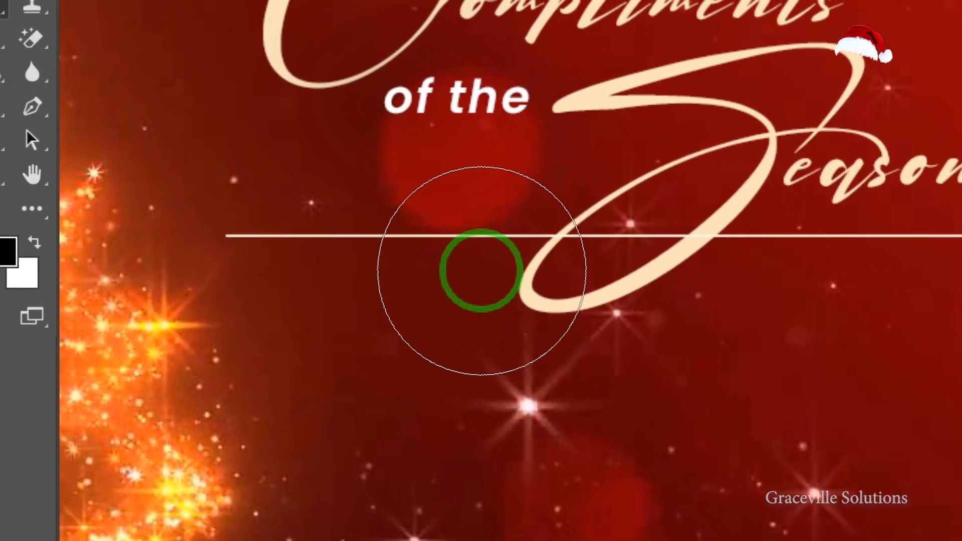
scroll(481, 270, down, 1)
scroll(359, 263, up, 3)
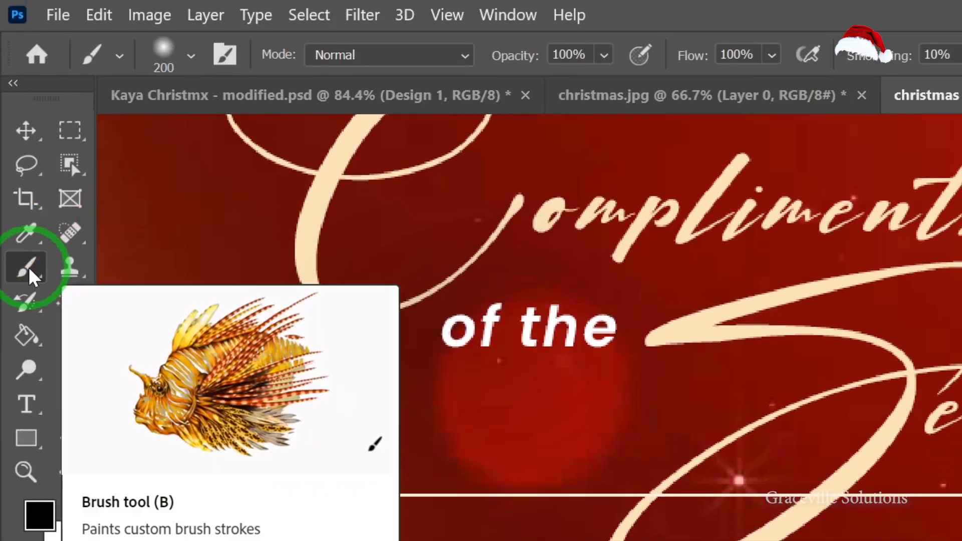
click(29, 125)
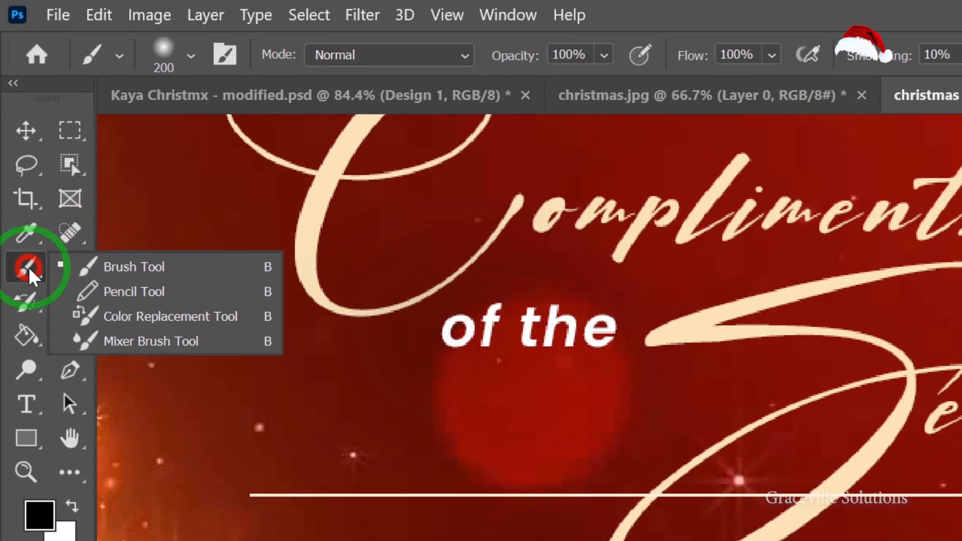
click(29, 269)
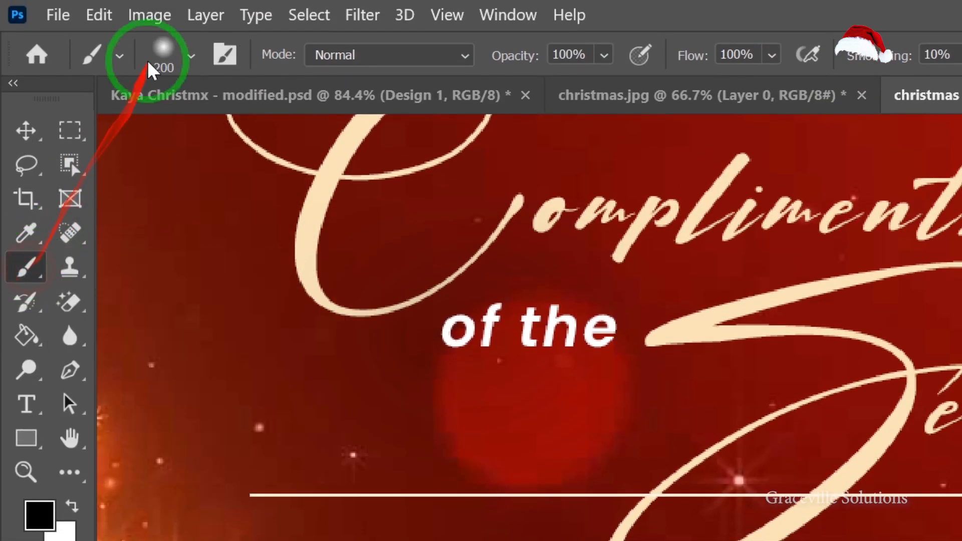
click(120, 56)
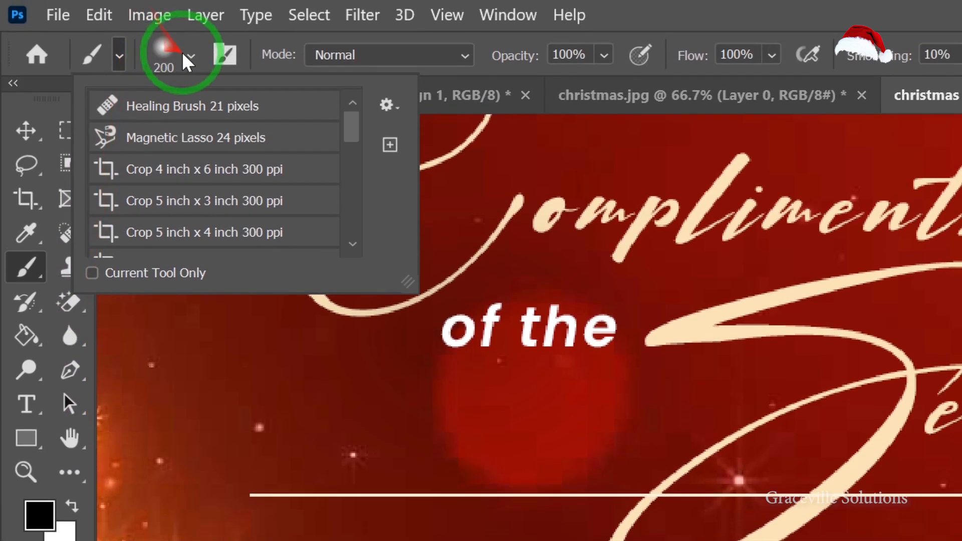
click(190, 56)
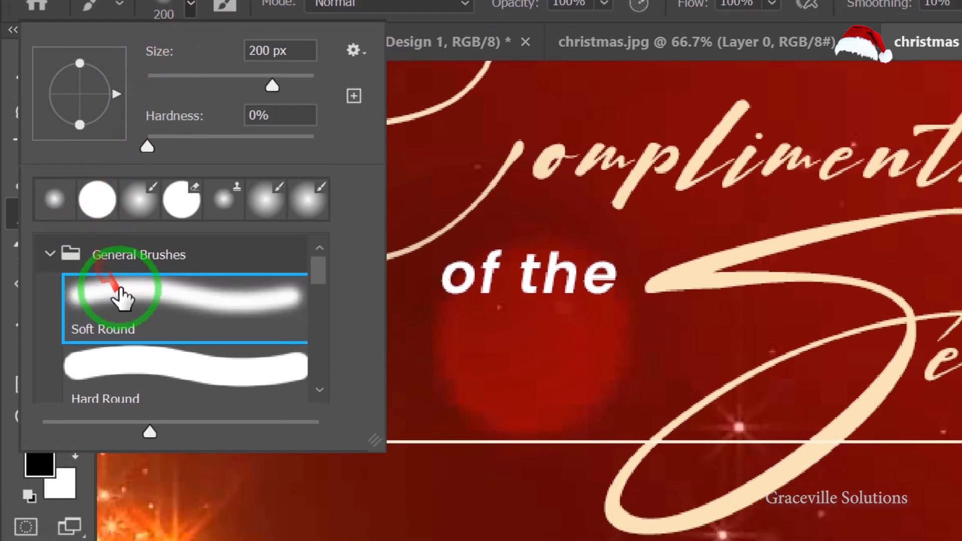
scroll(125, 279, down, 1)
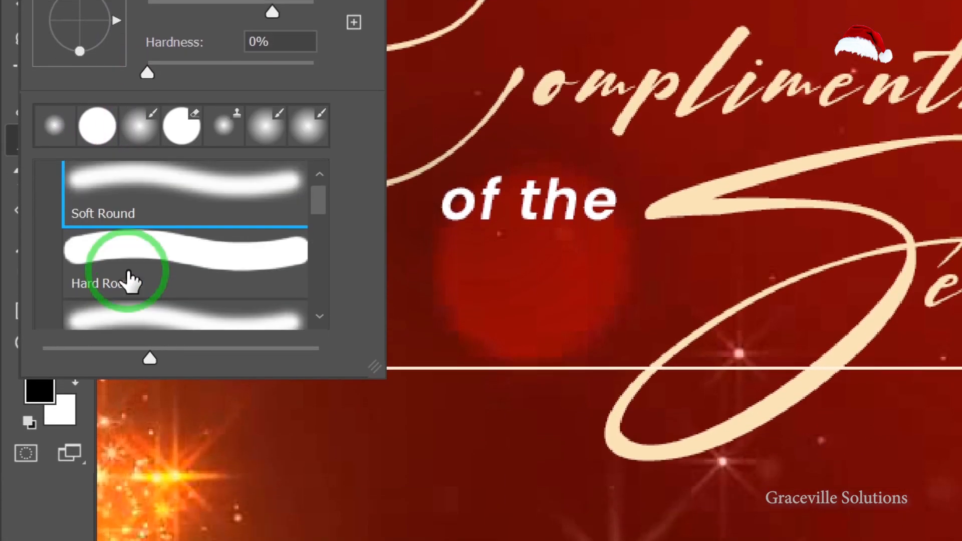
scroll(101, 242, up, 1)
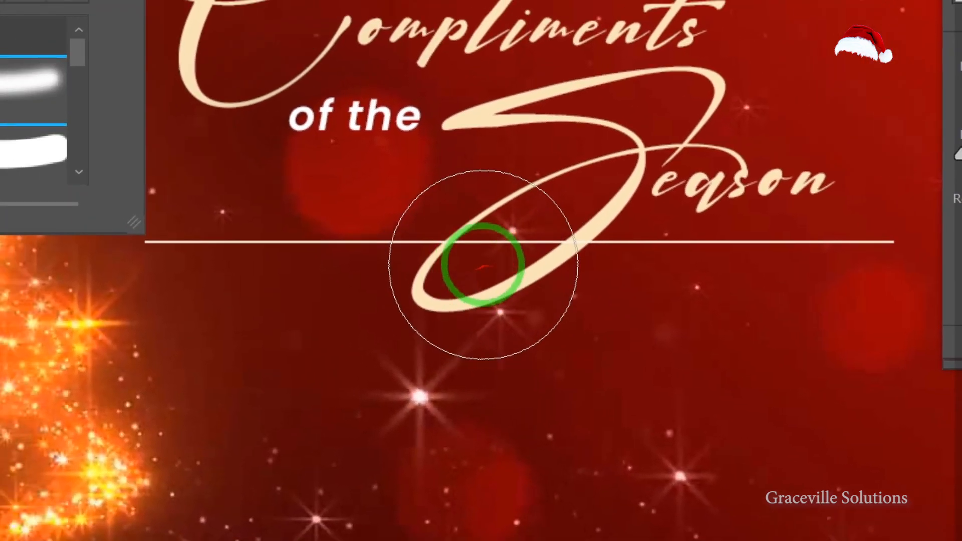
drag(409, 239, 435, 244)
click(504, 257)
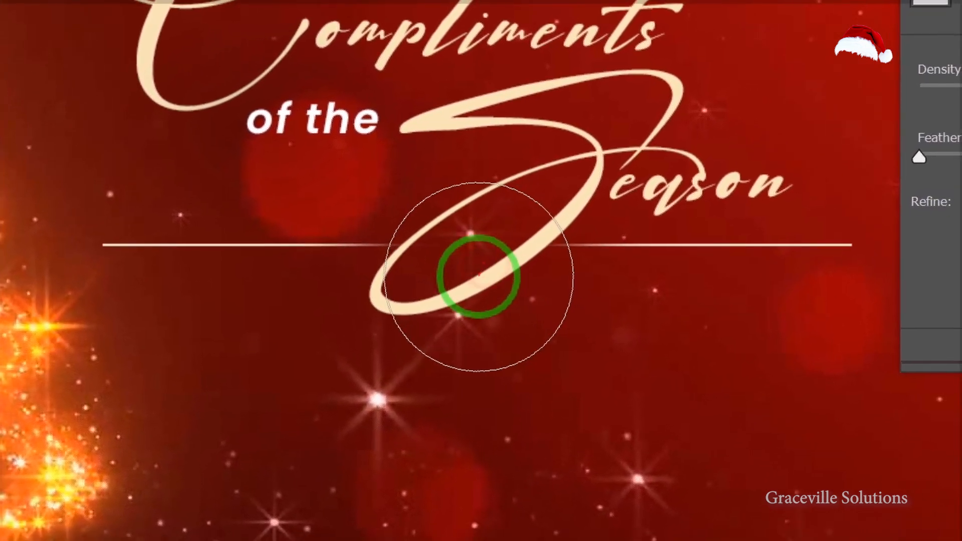
click(504, 273)
click(485, 265)
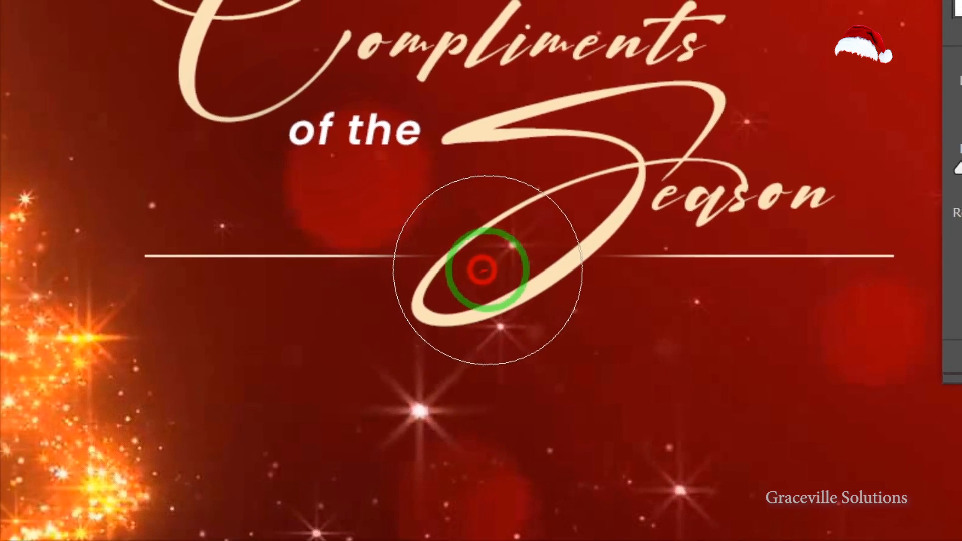
click(541, 271)
click(458, 270)
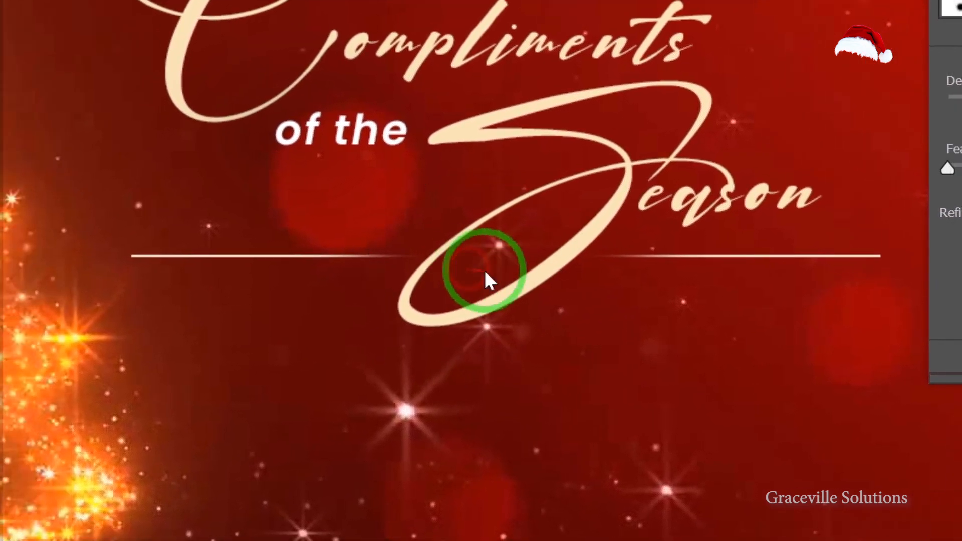
drag(476, 263, 414, 282)
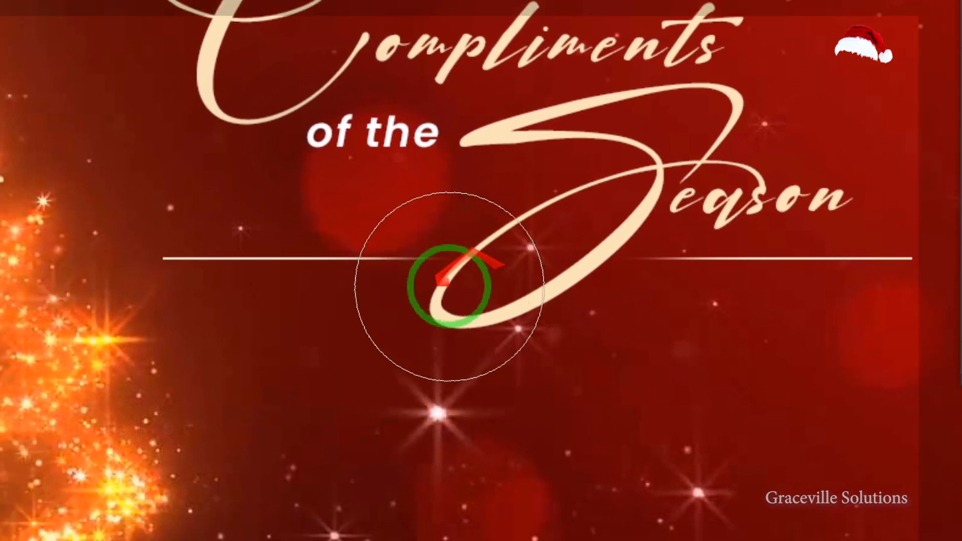
scroll(414, 282, down, 2)
mouse_move(524, 270)
mouse_down()
mouse_move(499, 311)
mouse_move(491, 266)
mouse_up()
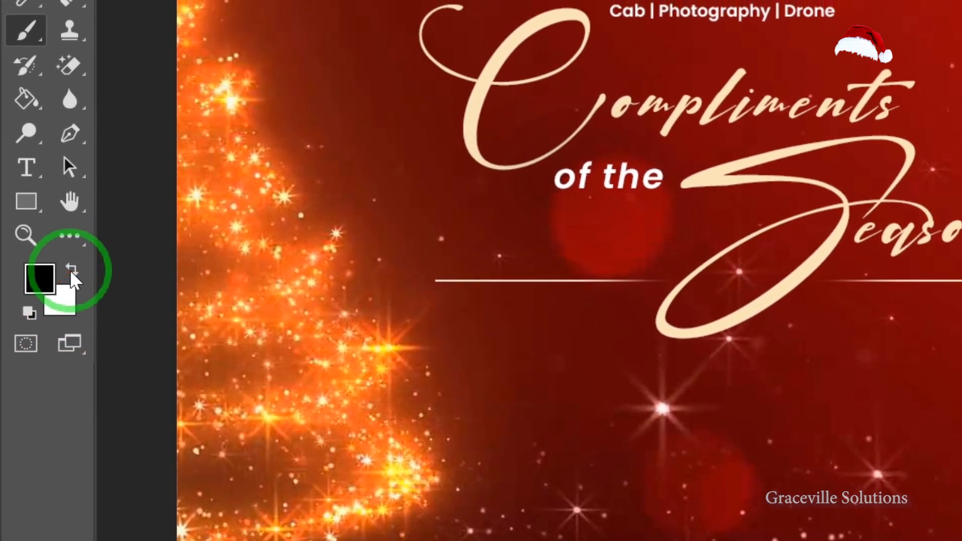
Swap the foreground and background colours and touch up the line's mask around the S crossing.
click(72, 273)
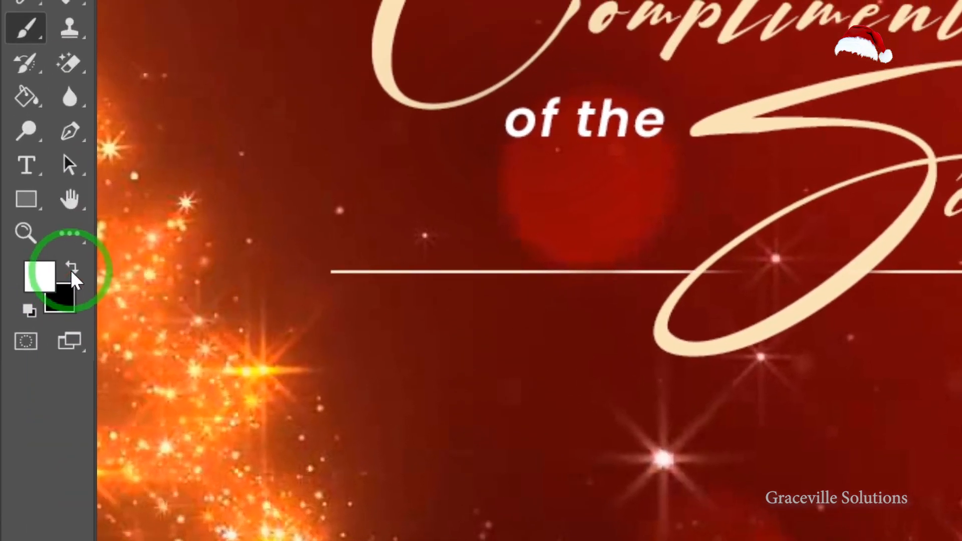
click(29, 261)
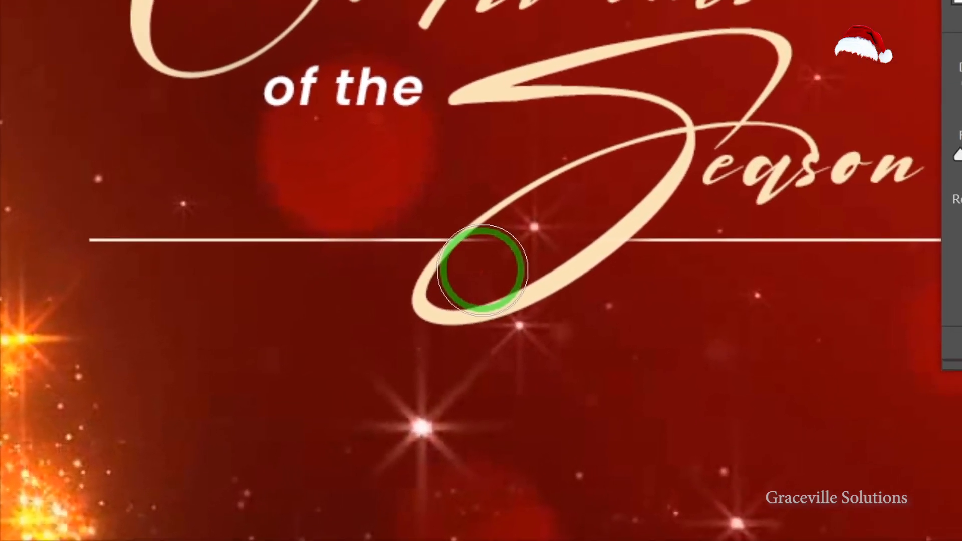
key([)
key([)
key([)
scroll(481, 269, up, 6)
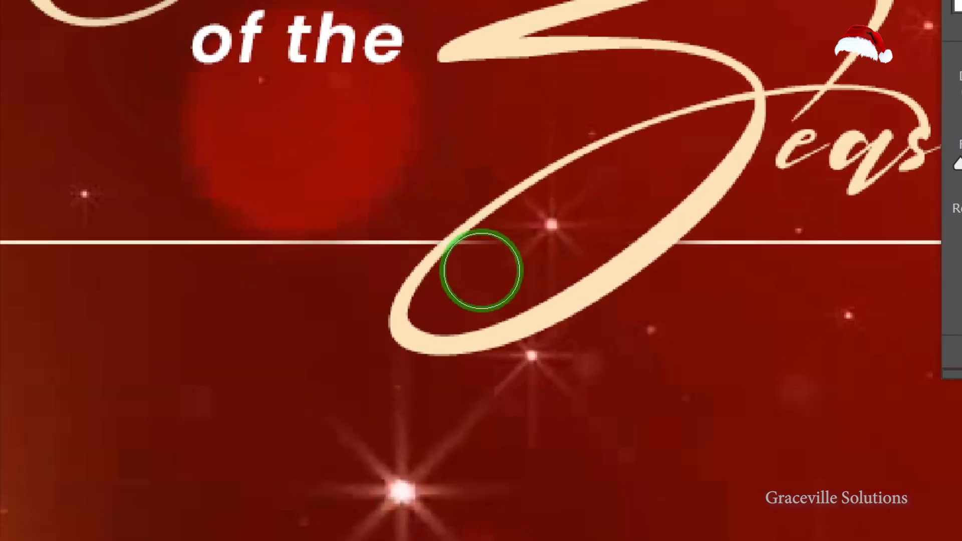
key([)
click(485, 263)
click(480, 257)
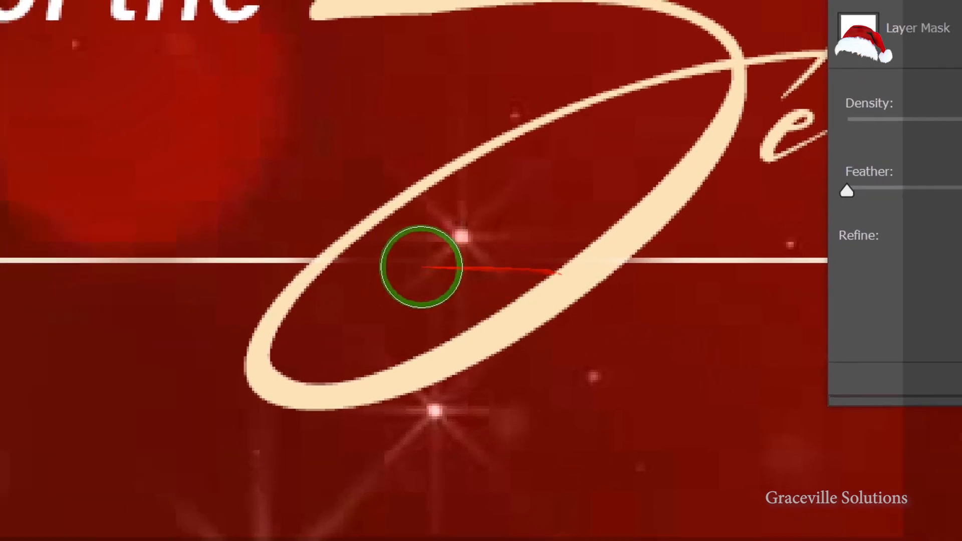
scroll(574, 271, down, 7)
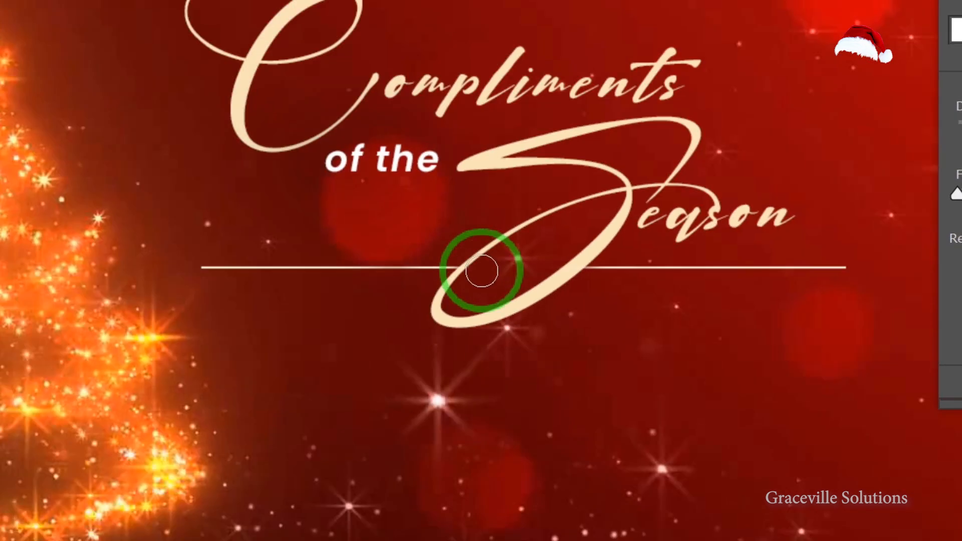
scroll(480, 271, down, 2)
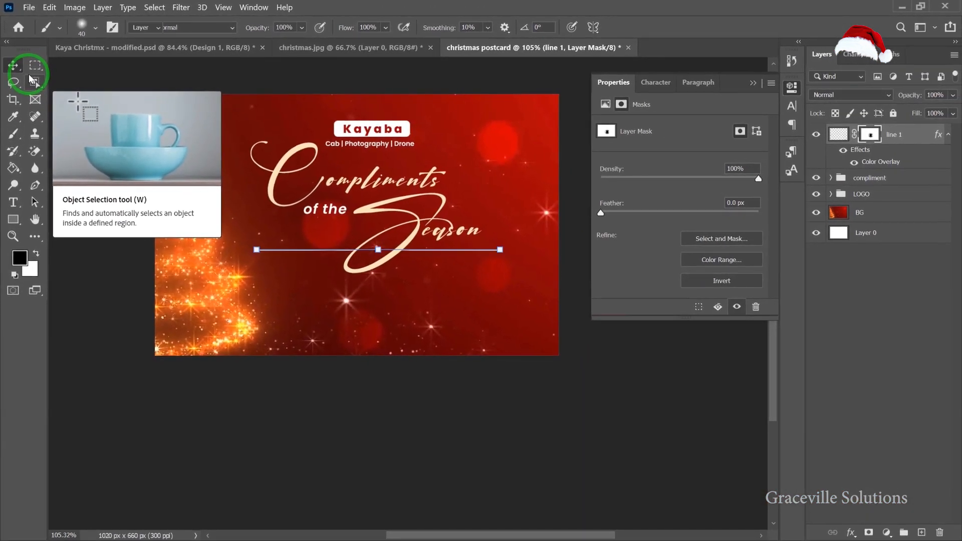
Select the line 1 layer and duplicate it.
click(26, 131)
scroll(313, 275, up, 2)
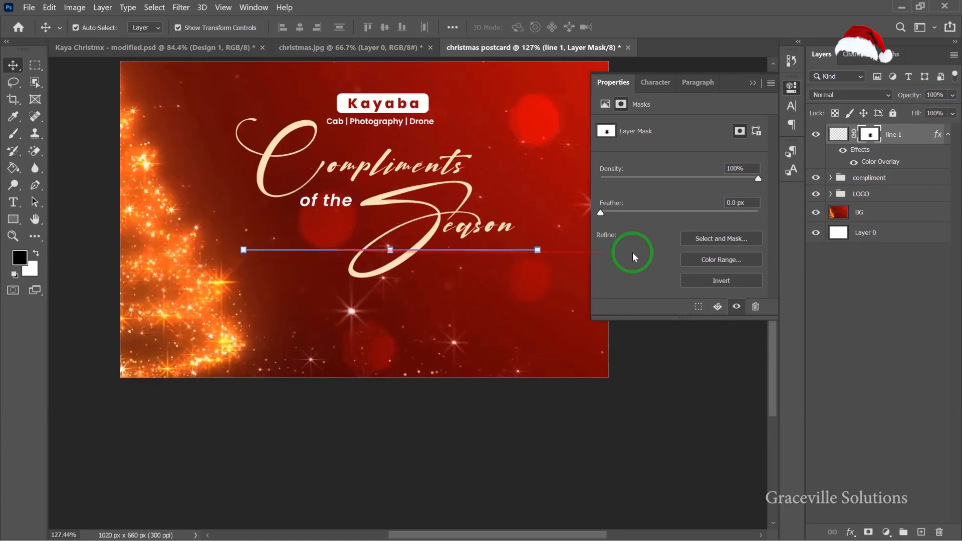
click(899, 136)
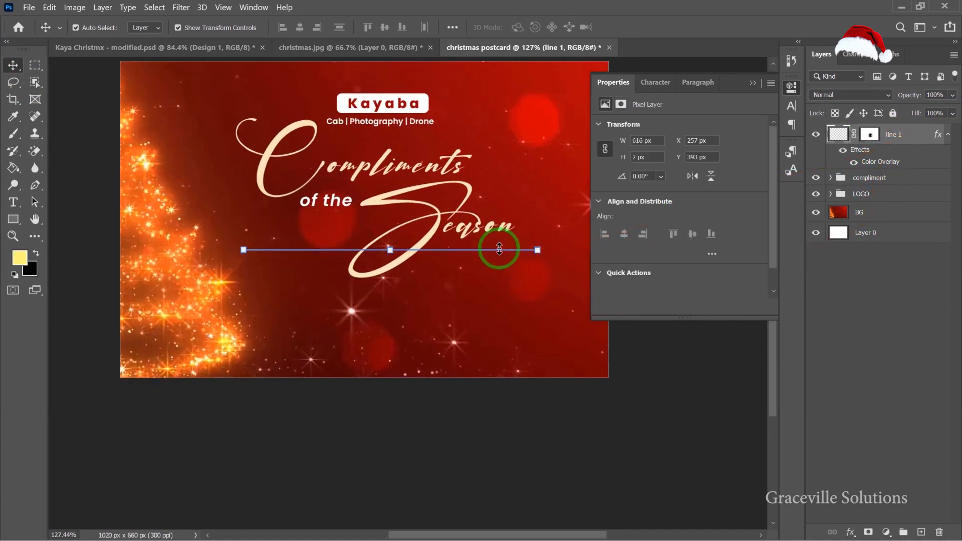
scroll(430, 285, up, 4)
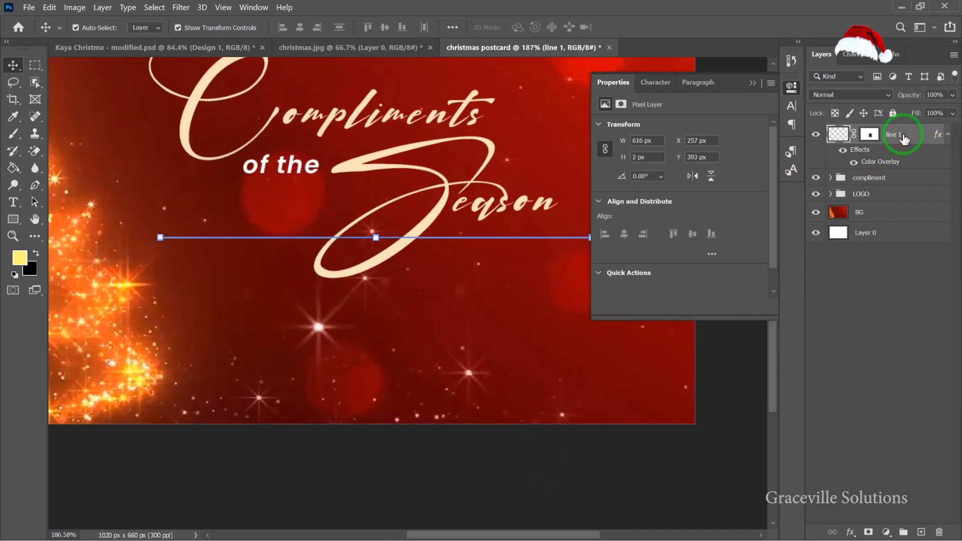
key(ctrl+j)
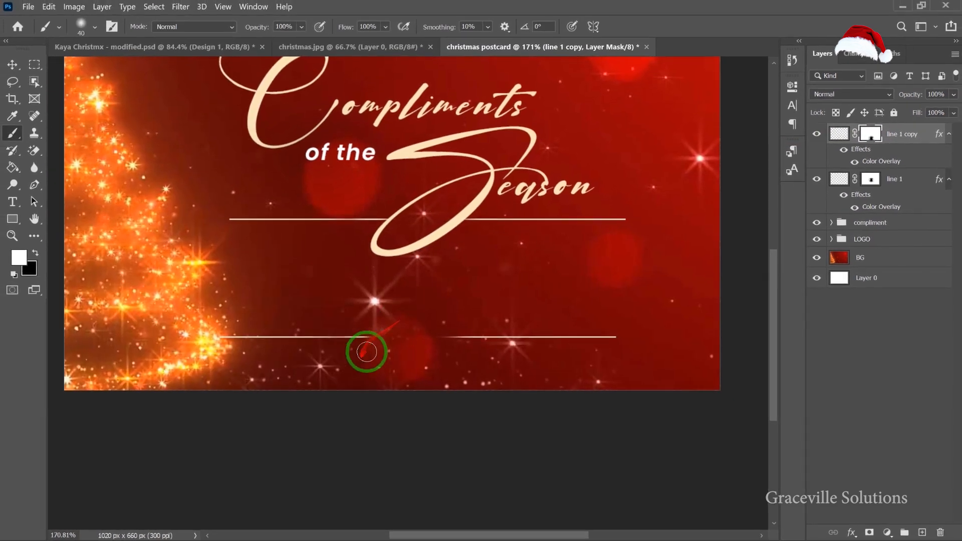
Zoom in to examine the gap in the copied line and select its layer mask.
scroll(365, 350, up, 3)
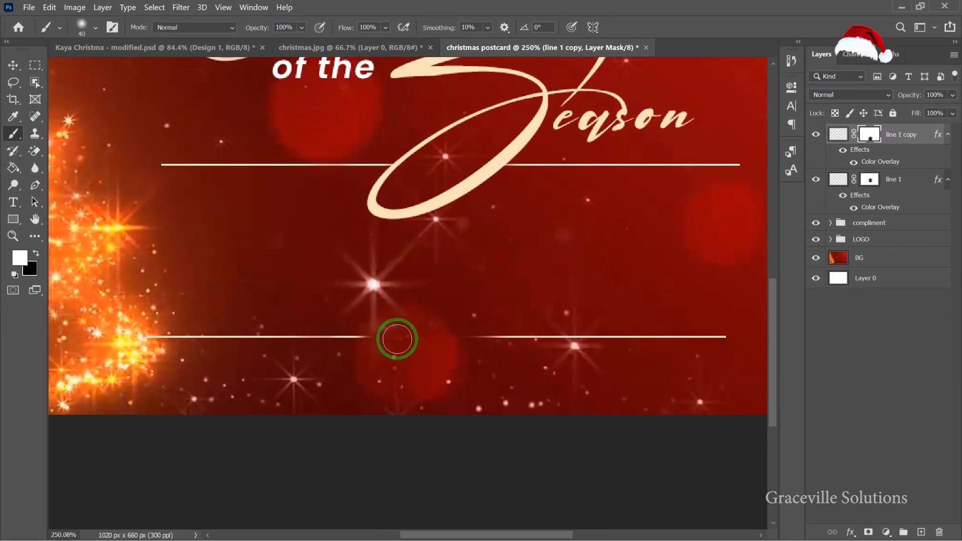
scroll(400, 345, up, 1)
scroll(399, 344, down, 2)
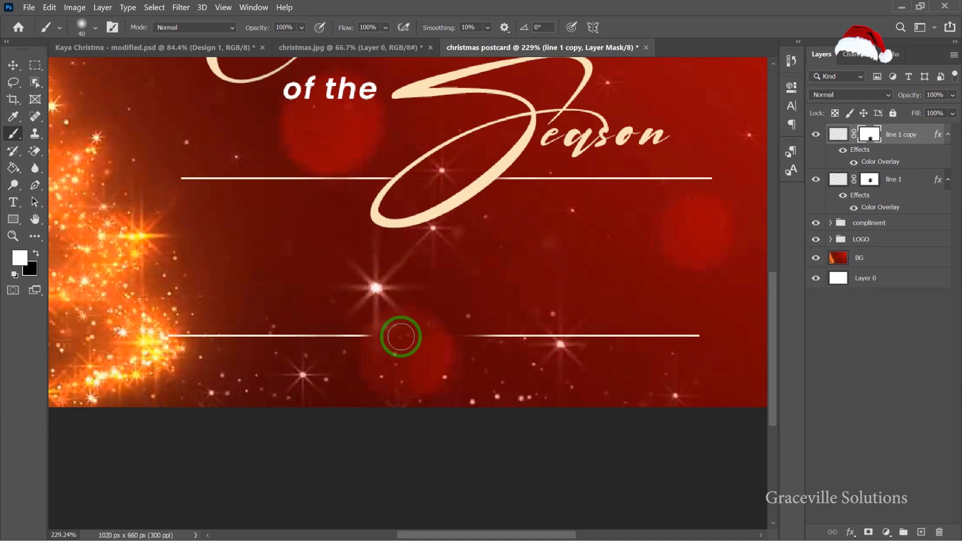
scroll(409, 337, up, 1)
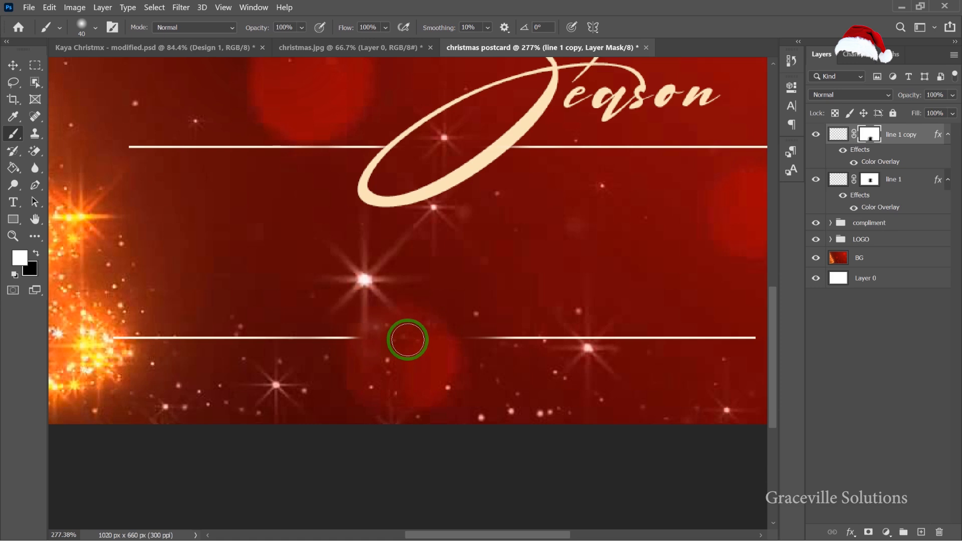
scroll(407, 339, up, 1)
scroll(398, 337, down, 2)
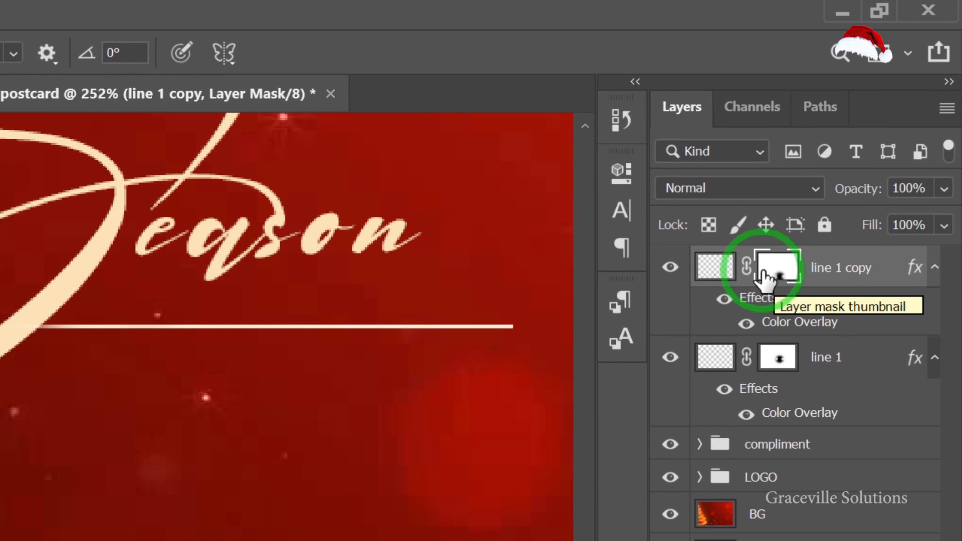
click(765, 277)
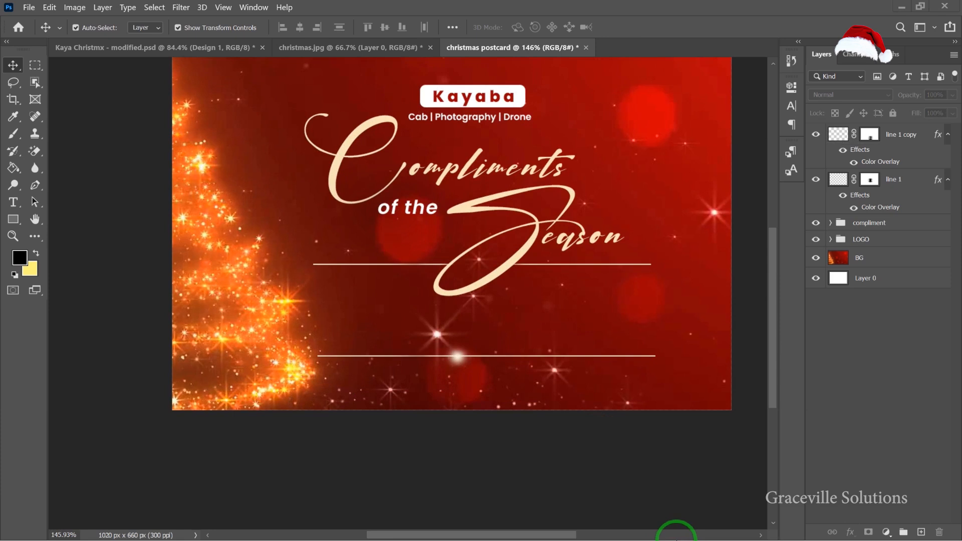
Switch to Notepad and copy the text "May your Holiday be Blessed with the Love and Warmth of Family and Friends".
key(super)
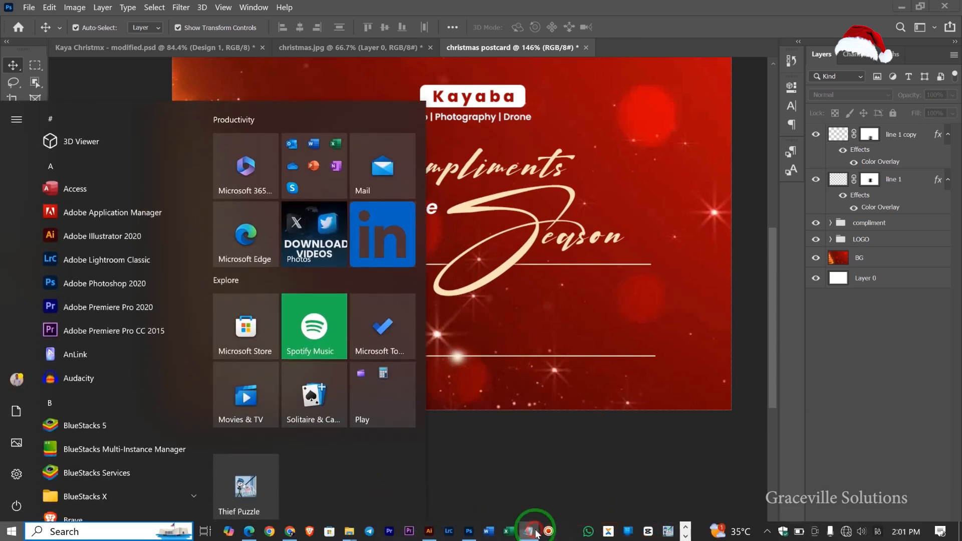
click(534, 531)
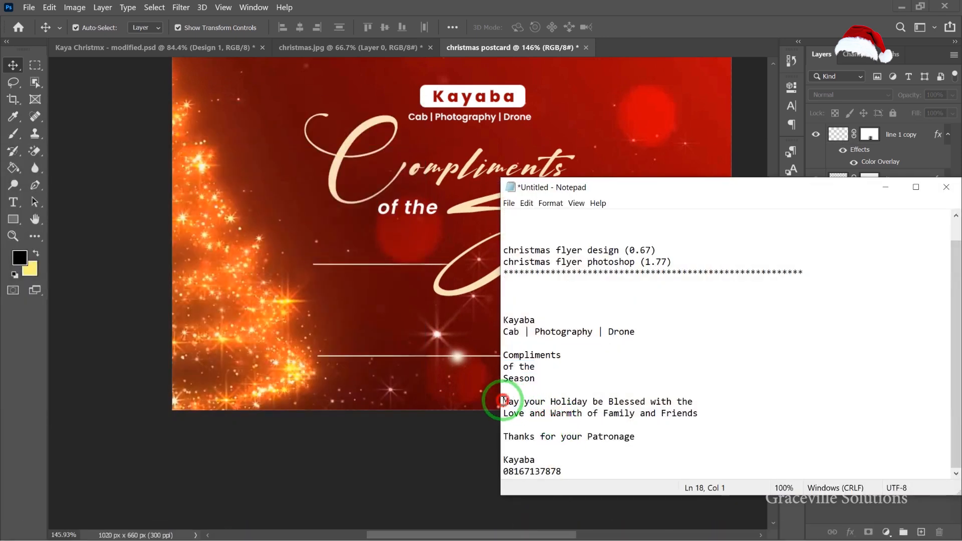
right_click(648, 414)
click(716, 290)
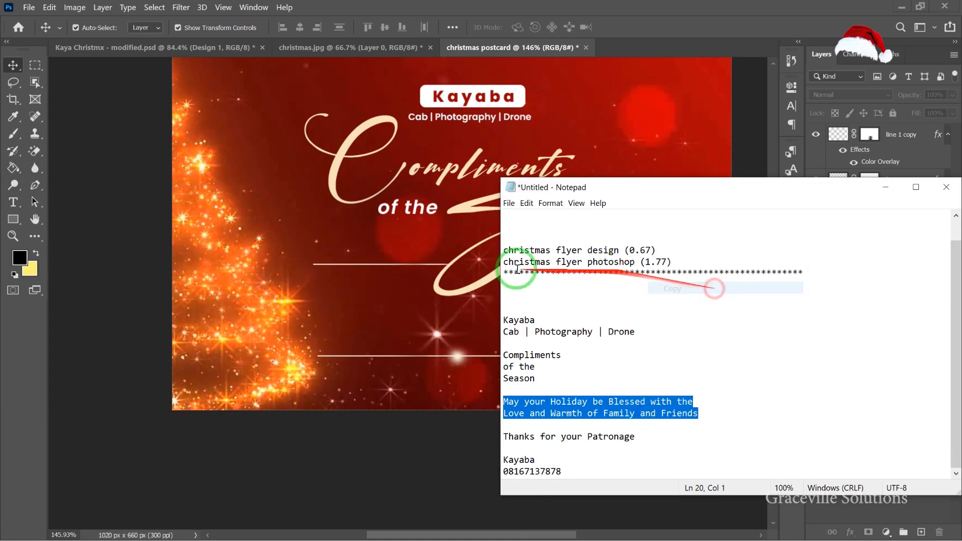
Create a horizontal type box between the two lines and paste the holiday wish text into it.
click(271, 320)
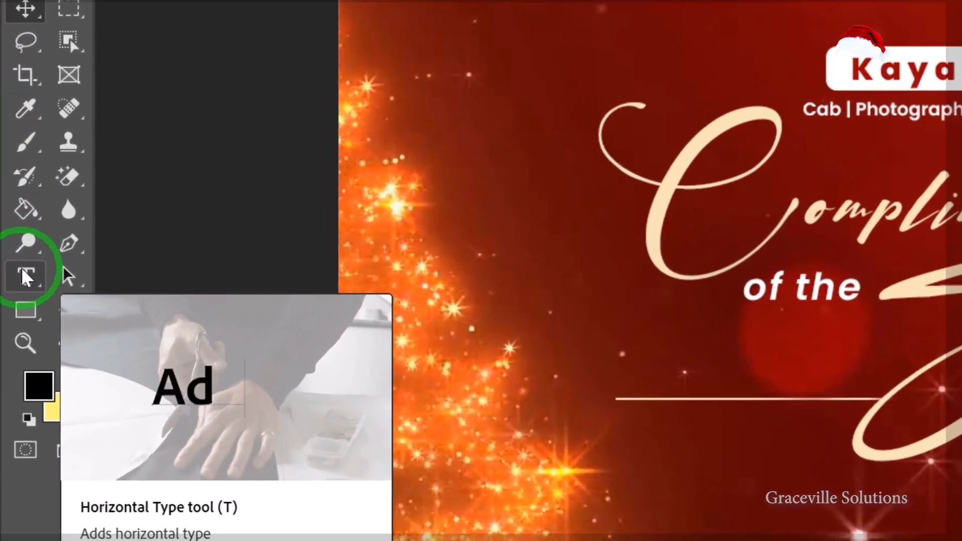
right_click(12, 201)
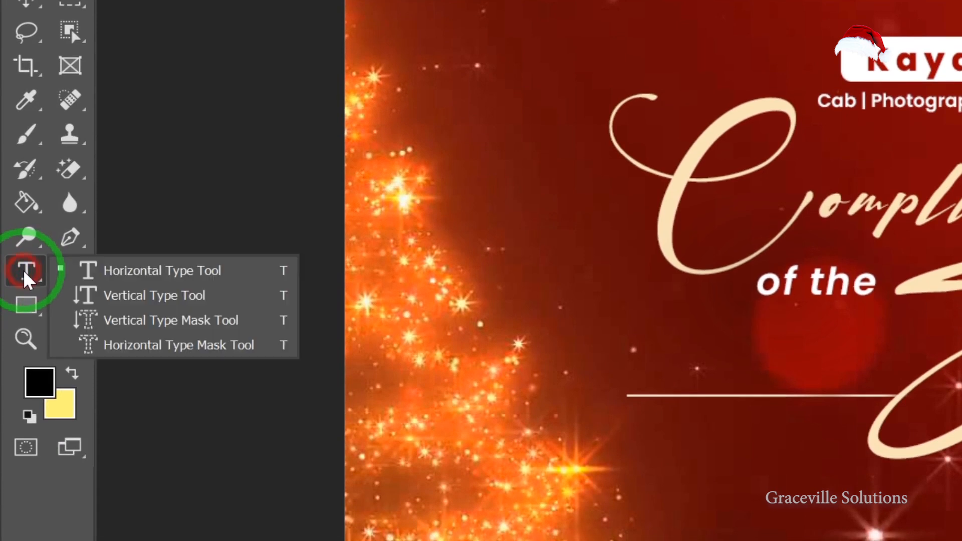
click(131, 280)
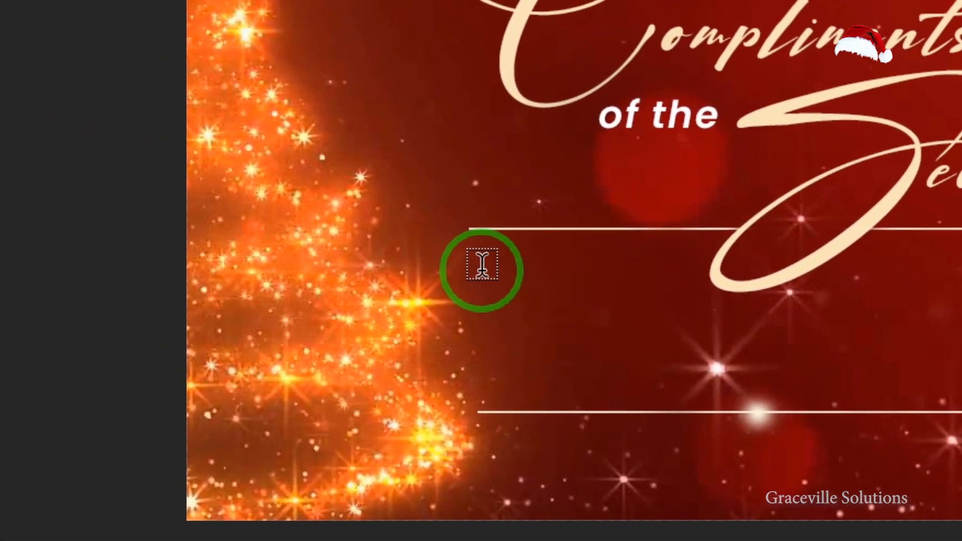
mouse_move(482, 265)
mouse_down()
mouse_move(496, 285)
mouse_move(531, 300)
mouse_move(575, 281)
mouse_move(642, 273)
mouse_move(863, 277)
mouse_move(483, 267)
mouse_up()
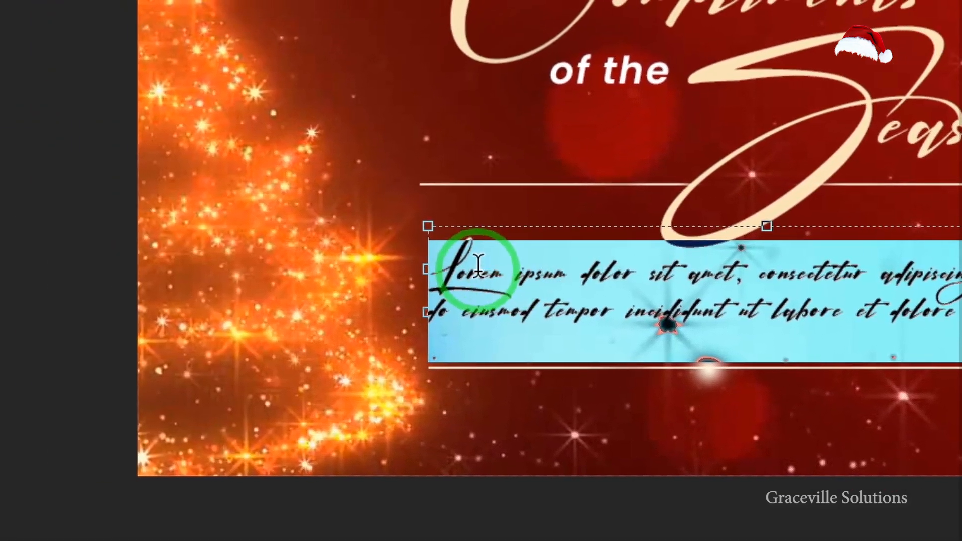
click(279, 269)
key(ctrl+a)
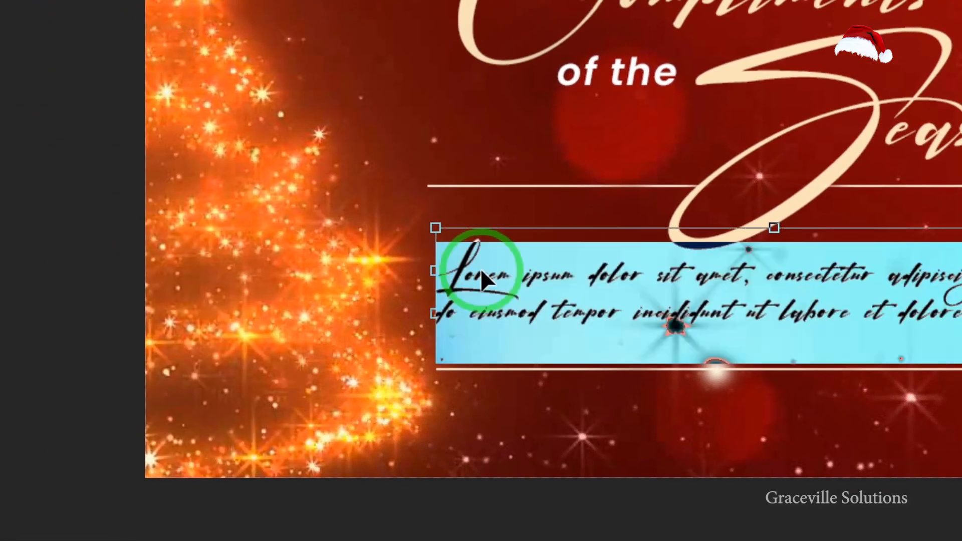
key(ctrl+v)
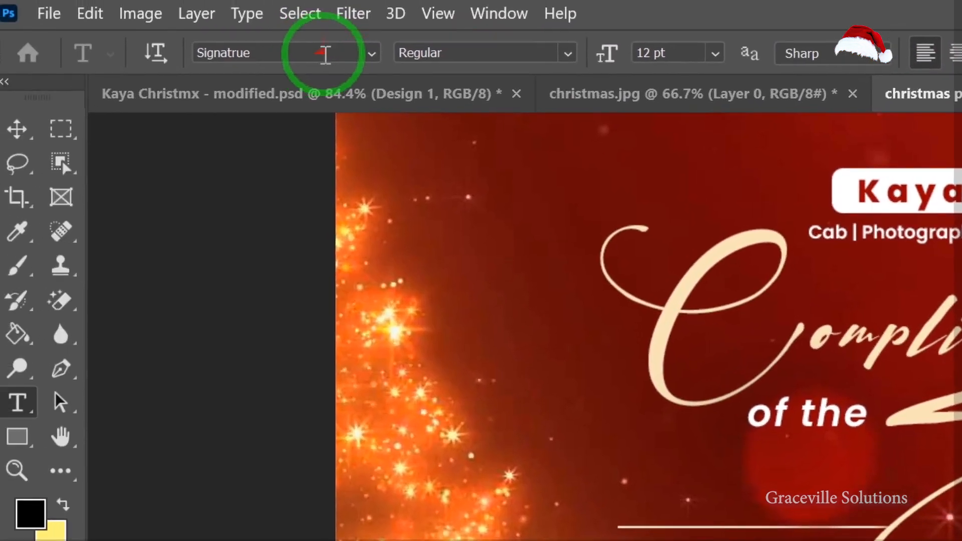
Set the holiday wish text's font to Poppins Medium.
click(156, 17)
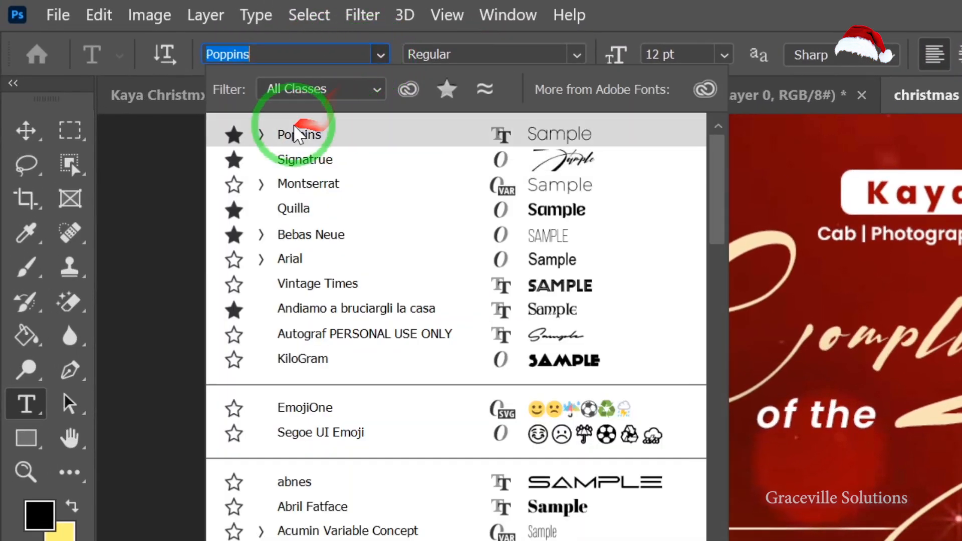
click(262, 135)
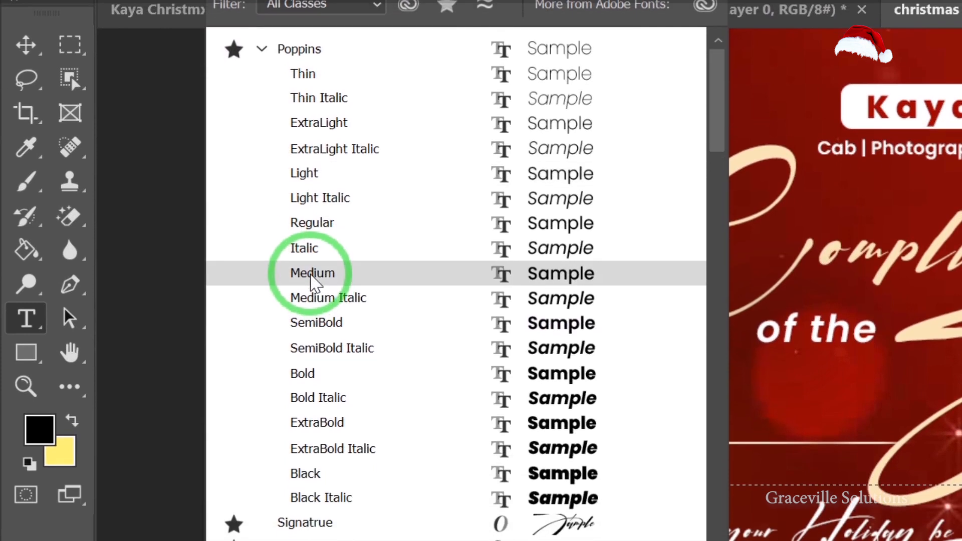
click(312, 275)
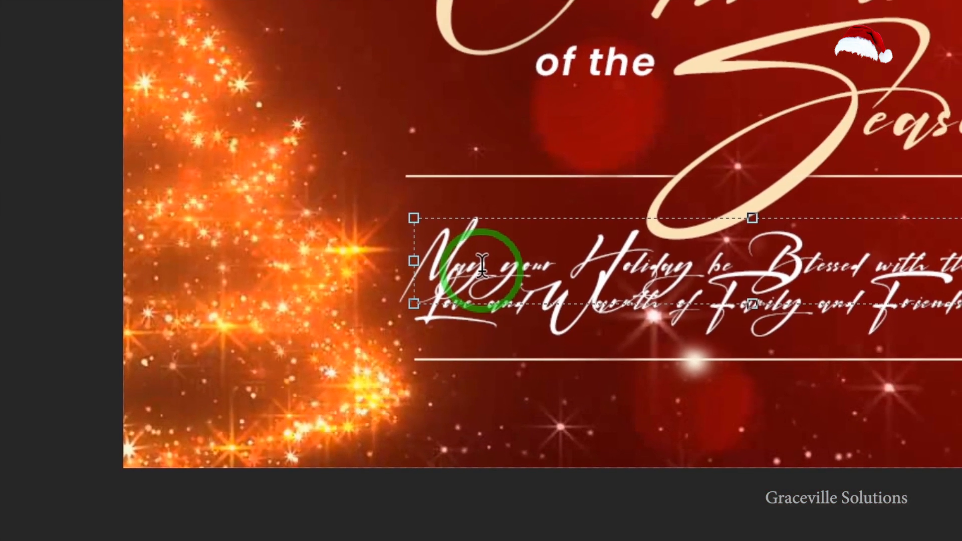
key(ctrl+a)
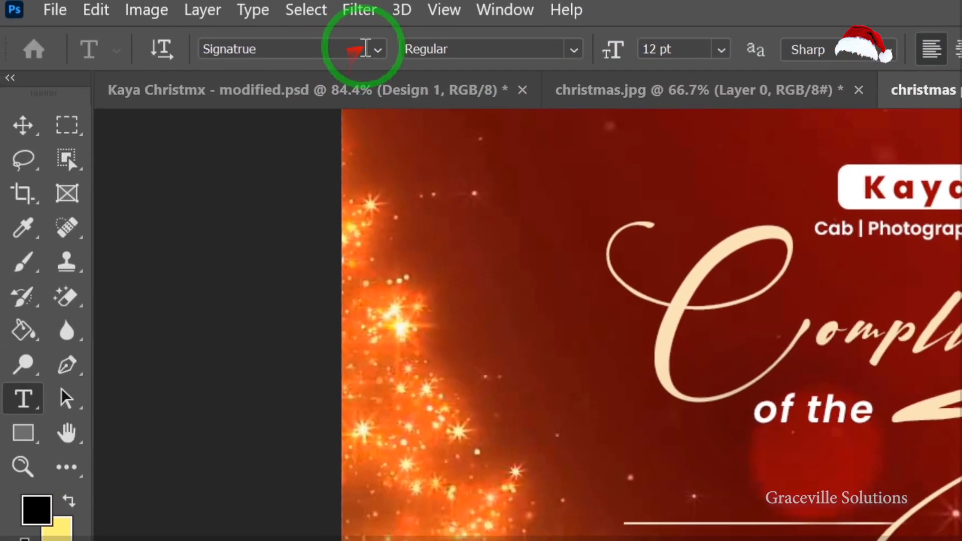
click(376, 49)
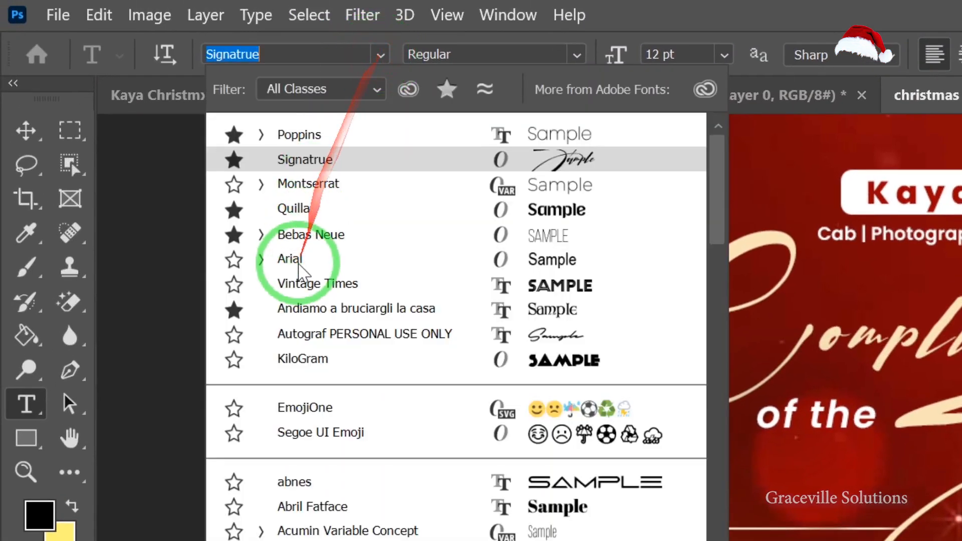
click(264, 136)
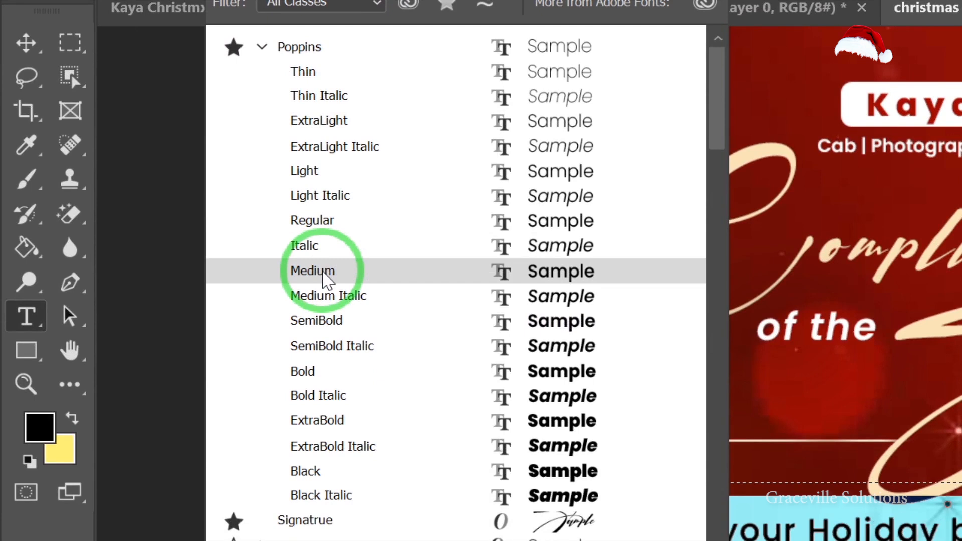
click(322, 273)
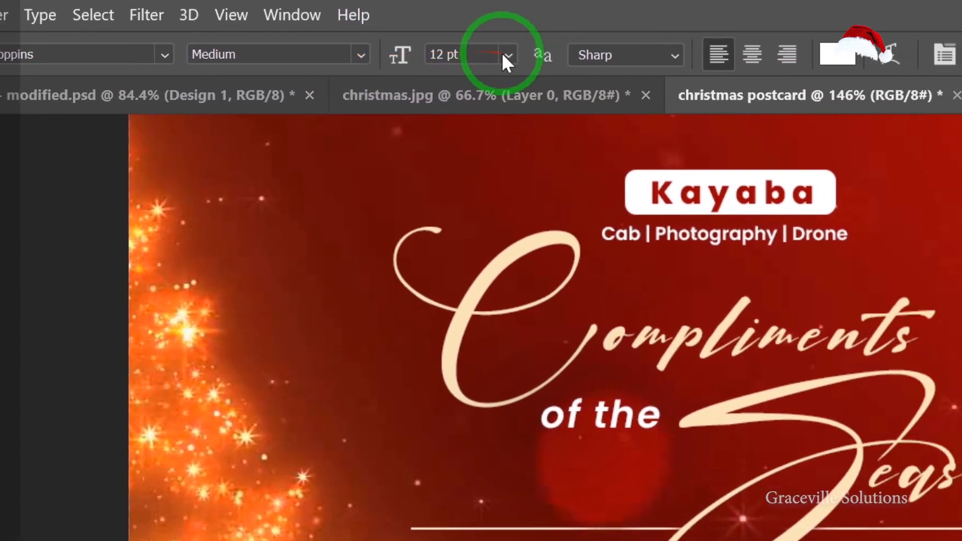
Set the wish text's font size to 11 pt.
click(508, 55)
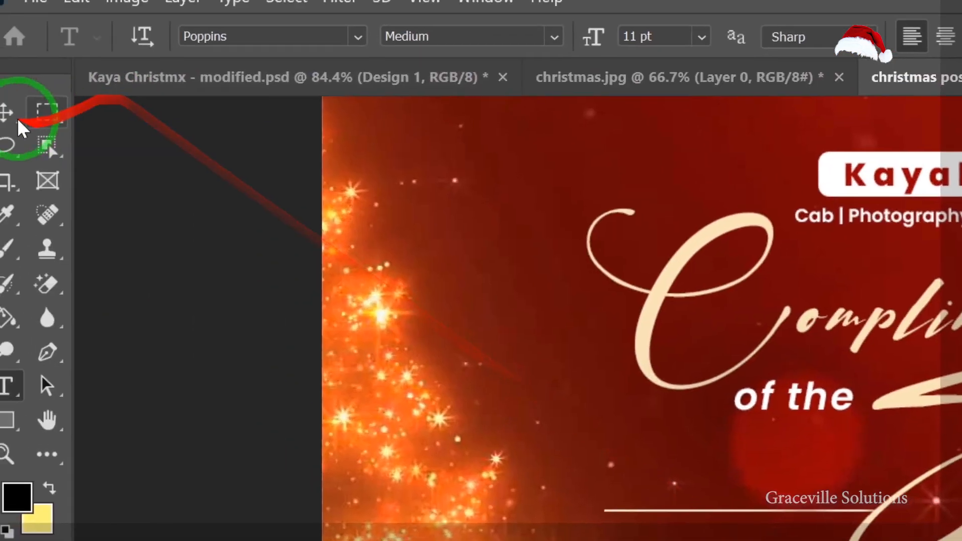
click(17, 118)
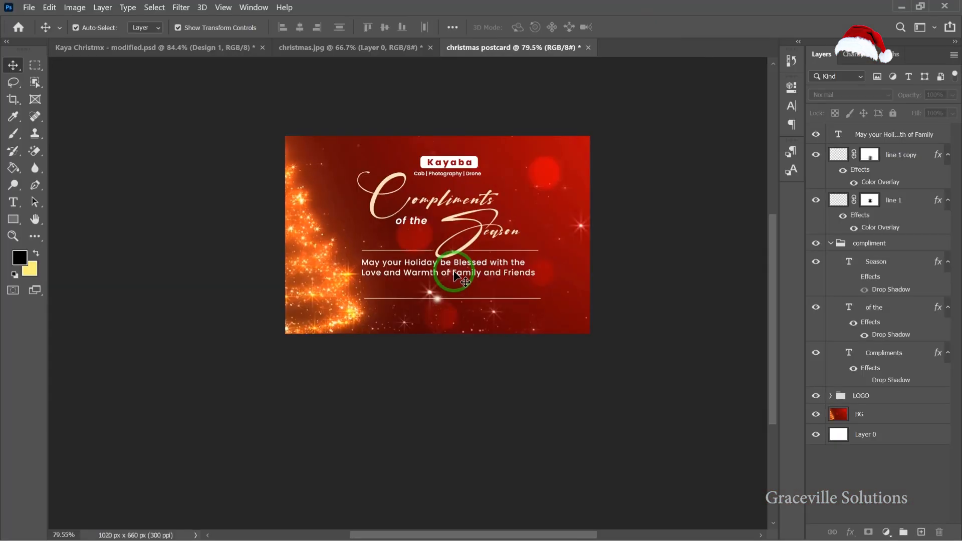
scroll(456, 275, down, 1)
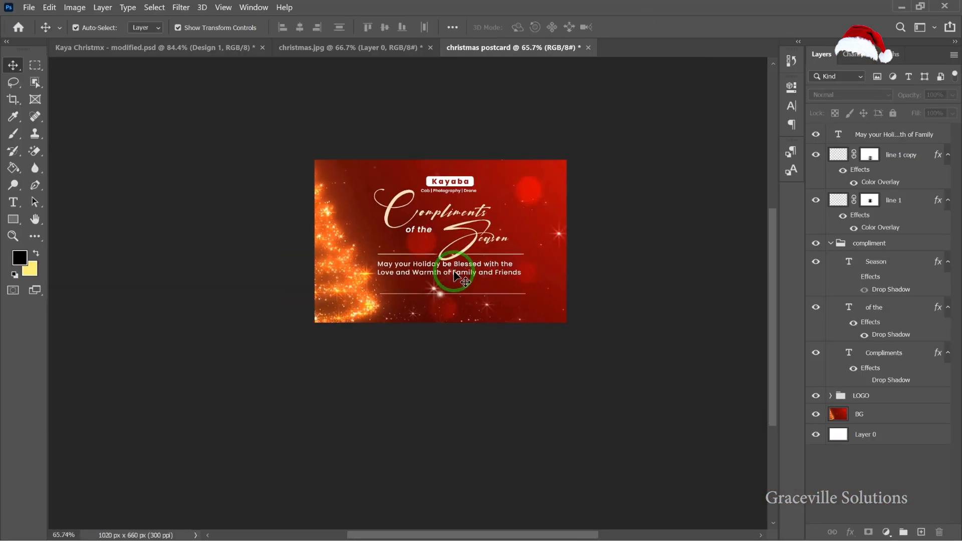
scroll(456, 276, up, 2)
scroll(470, 271, up, 1)
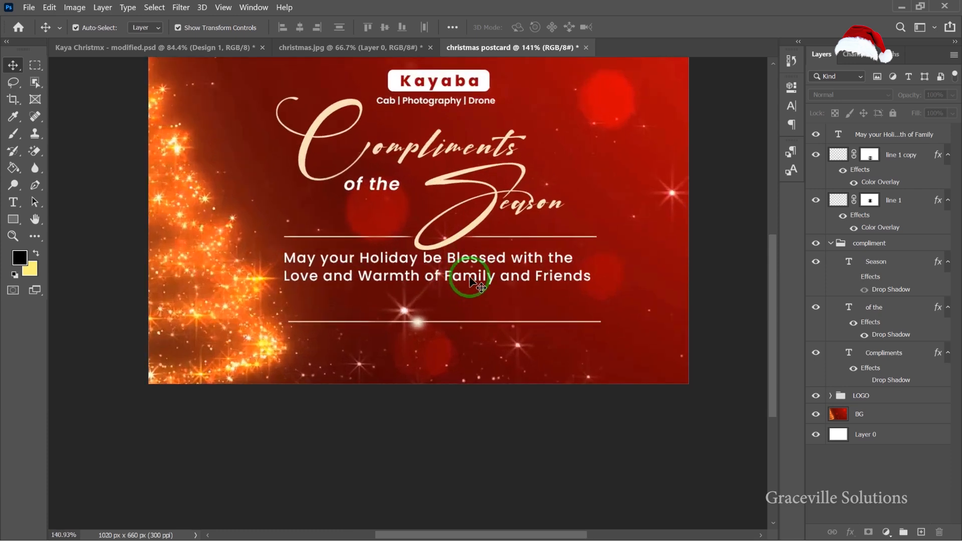
Duplicate the wish text layer, placing the copy just below the original.
drag(471, 280, 471, 314)
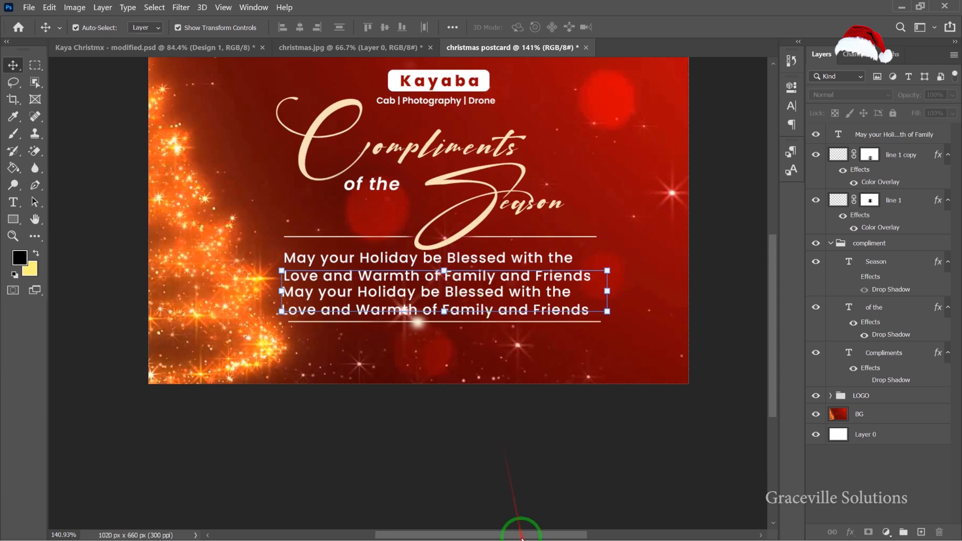
Switch to Notepad and copy the line "Thanks for your Patronage".
key(super)
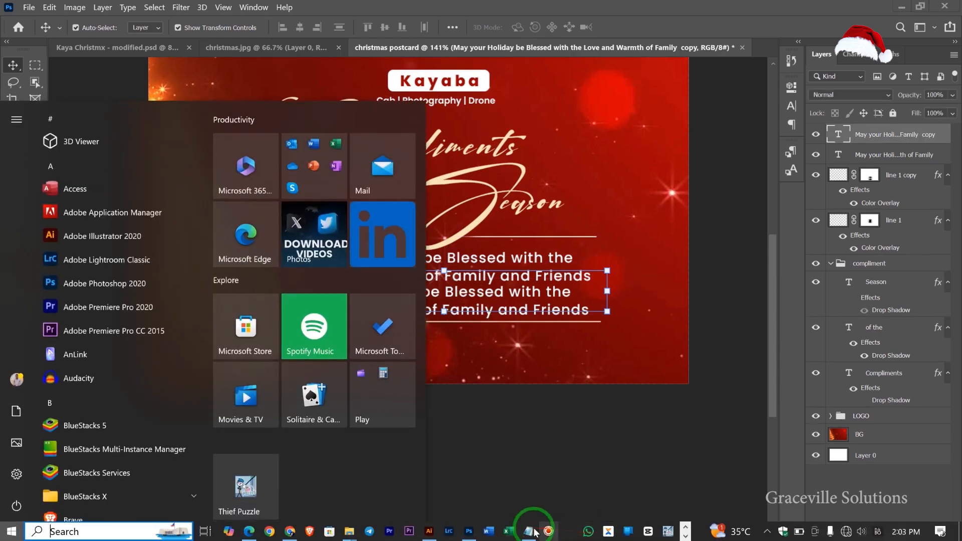
click(529, 535)
click(561, 434)
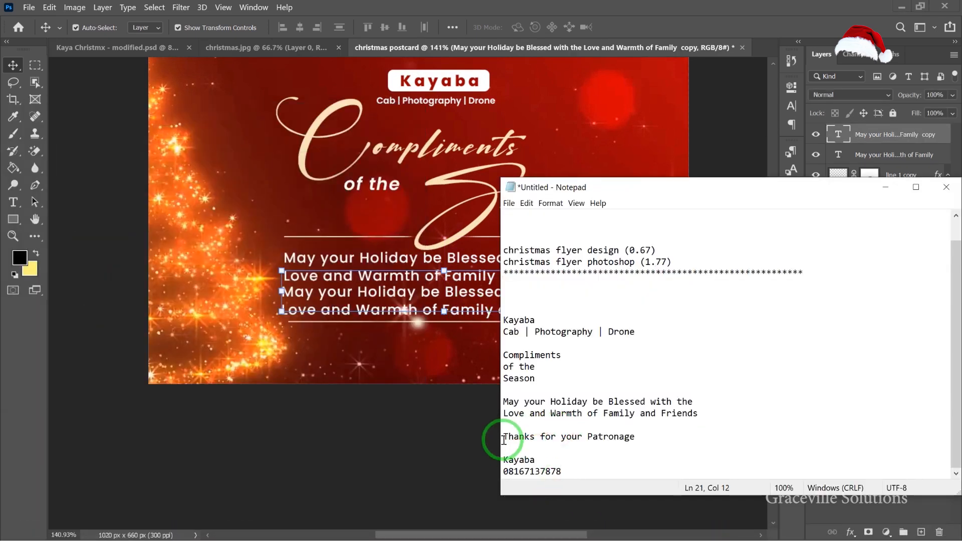
right_click(633, 441)
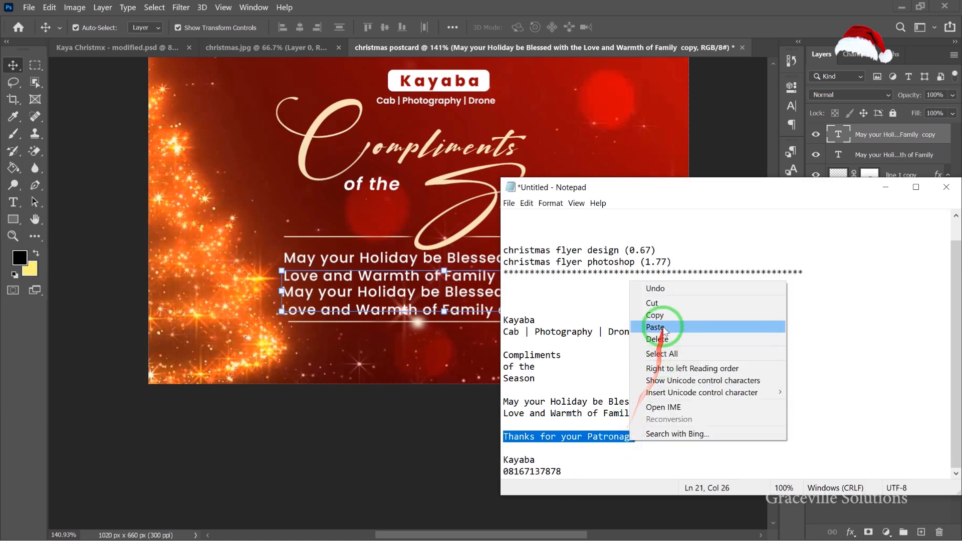
click(651, 312)
Replace the duplicated text with "Thanks for your Patronage".
click(355, 464)
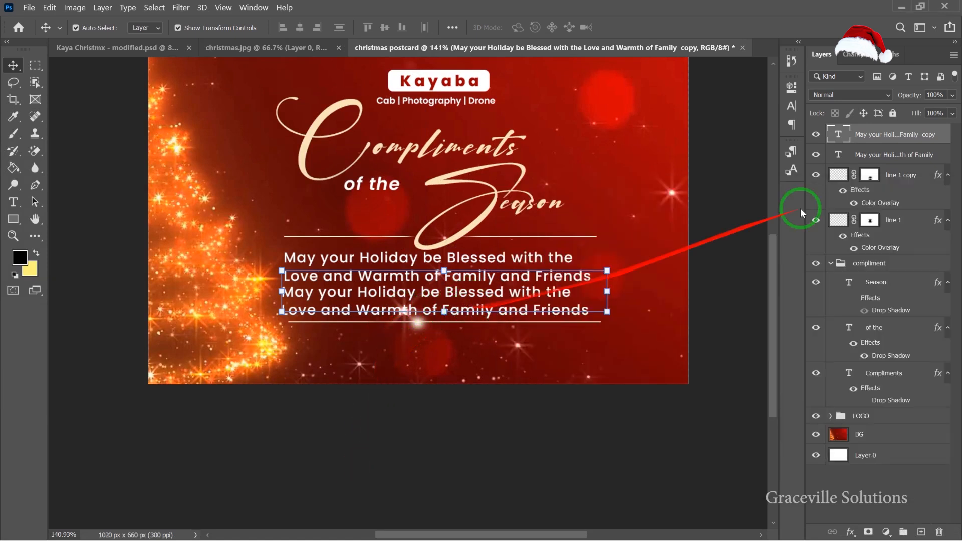
double_click(839, 135)
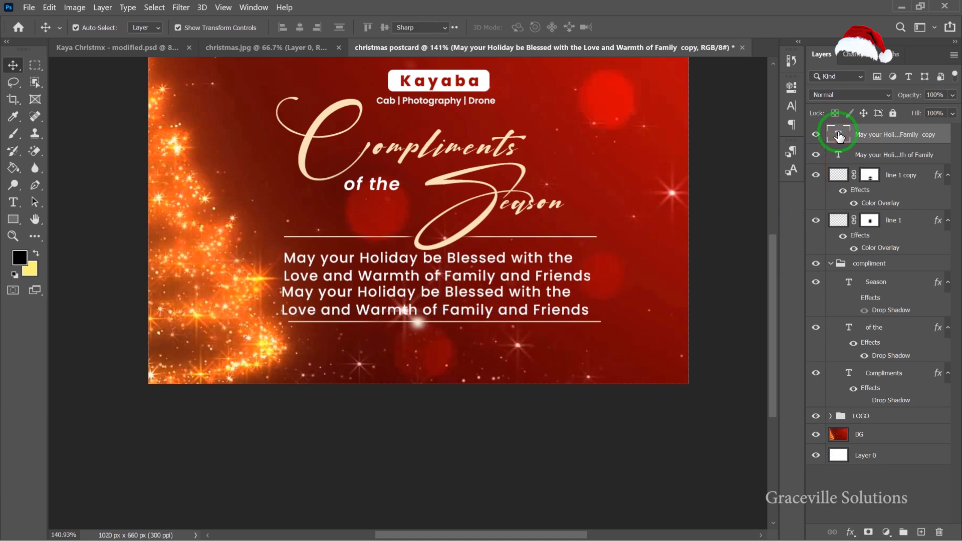
key(ctrl+v)
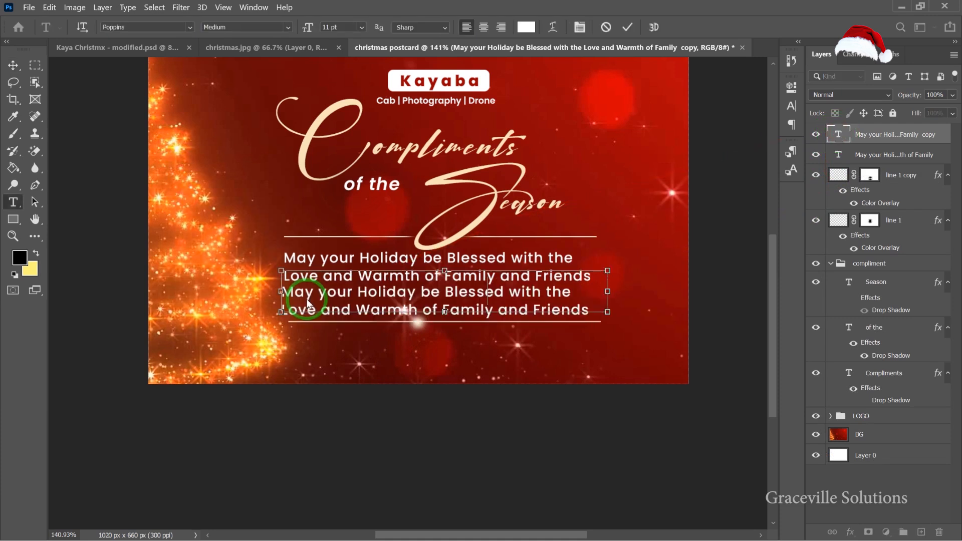
click(14, 67)
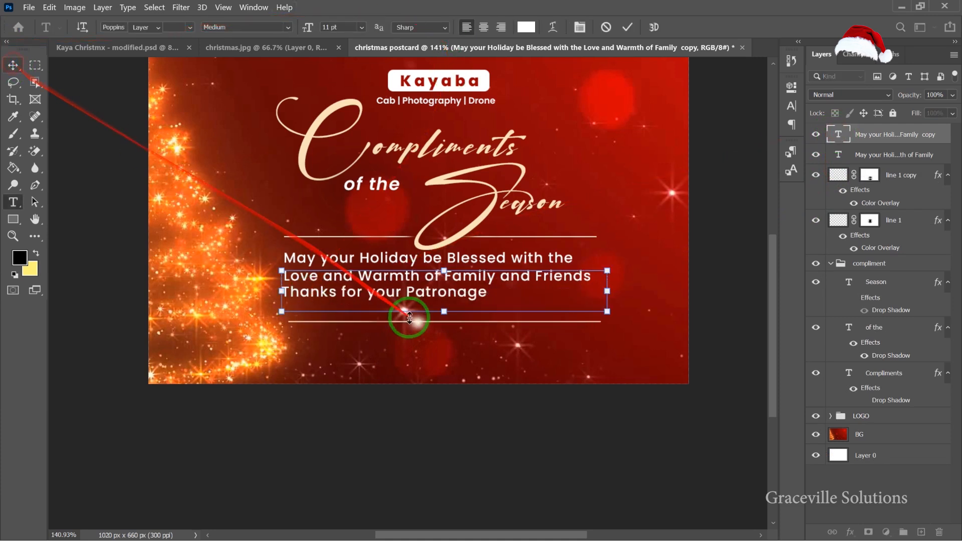
Move the "Thanks for your Patronage" text down to sit just above the lower line.
drag(421, 298, 438, 312)
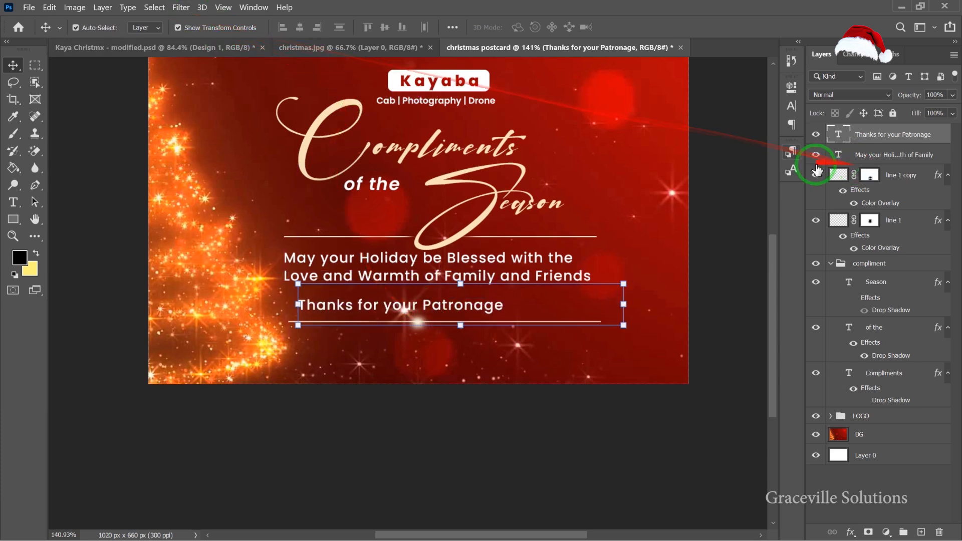
drag(610, 228, 462, 322)
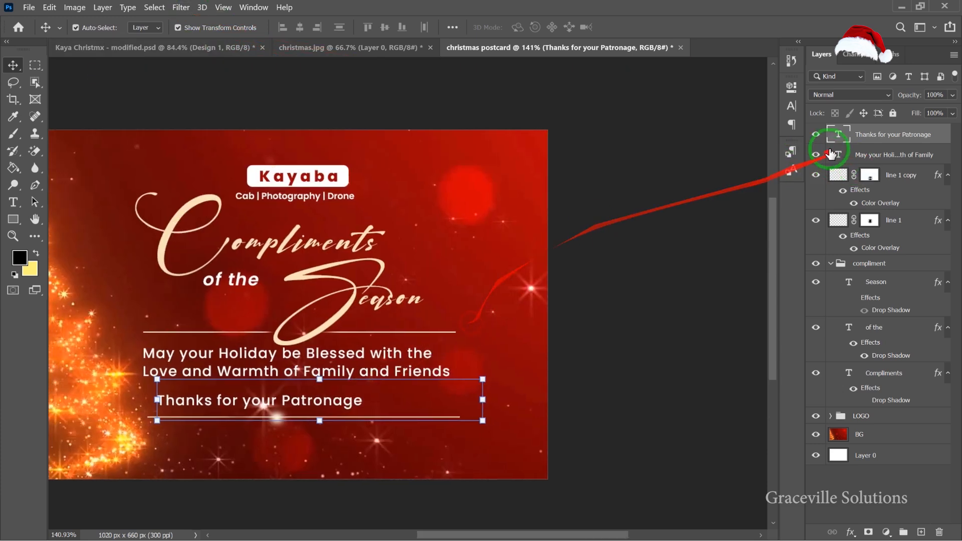
Set the "Thanks for your Patronage" text's font style to Poppins Bold.
key(2)
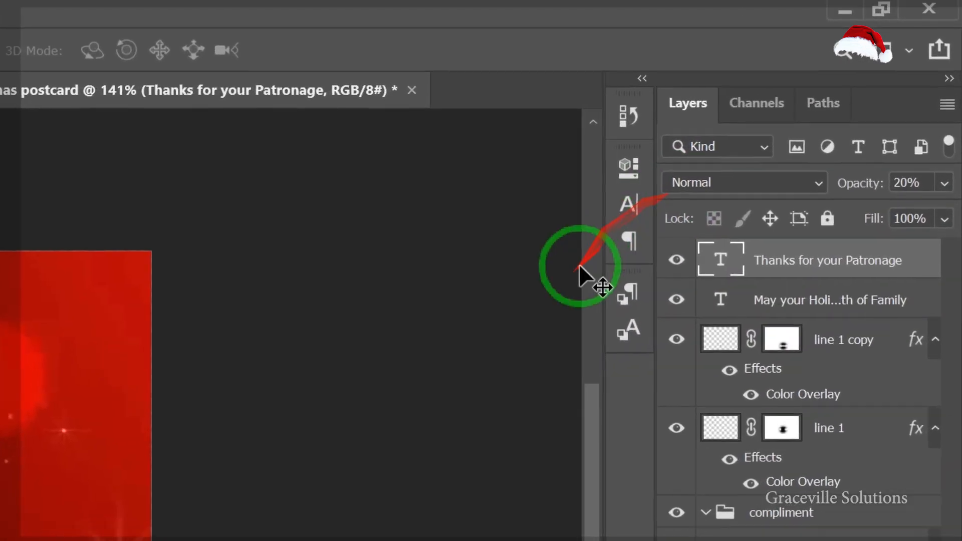
click(790, 102)
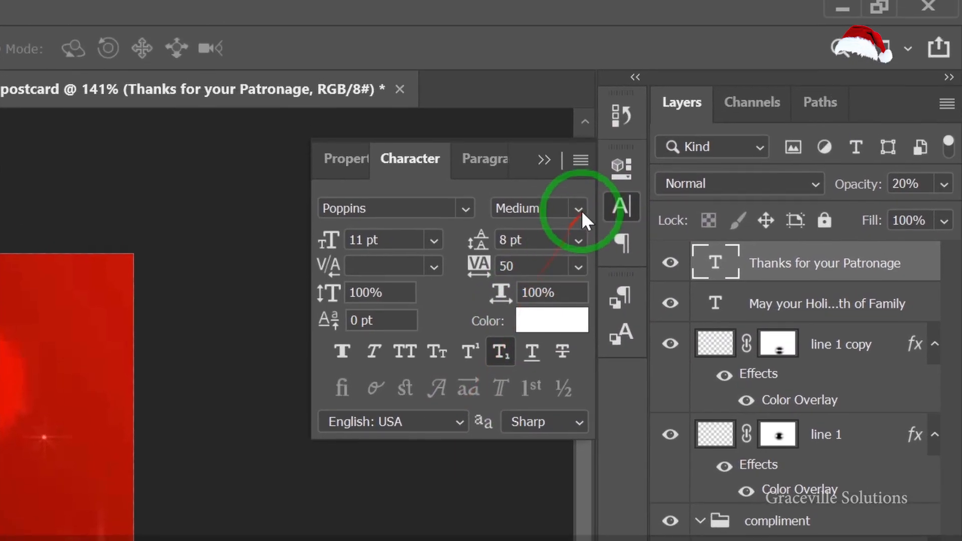
click(578, 214)
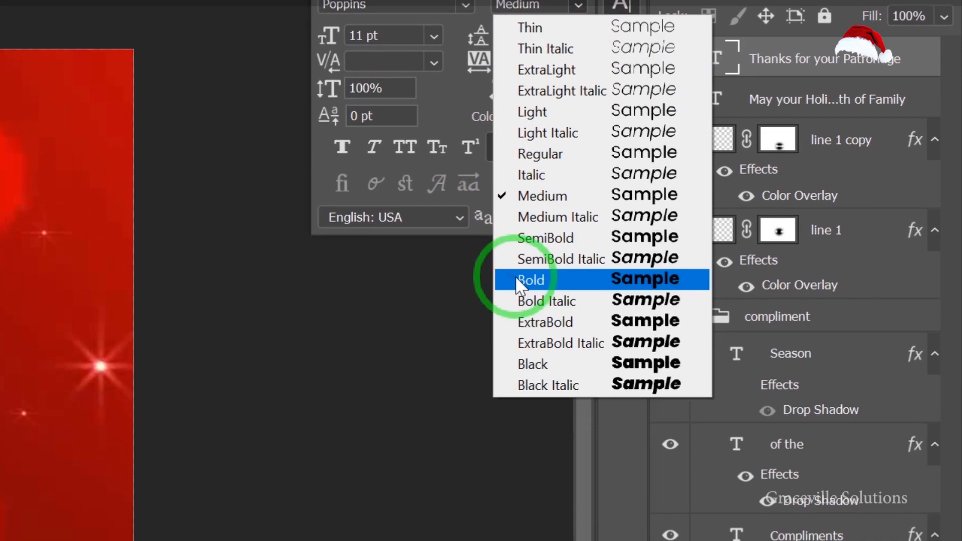
click(524, 490)
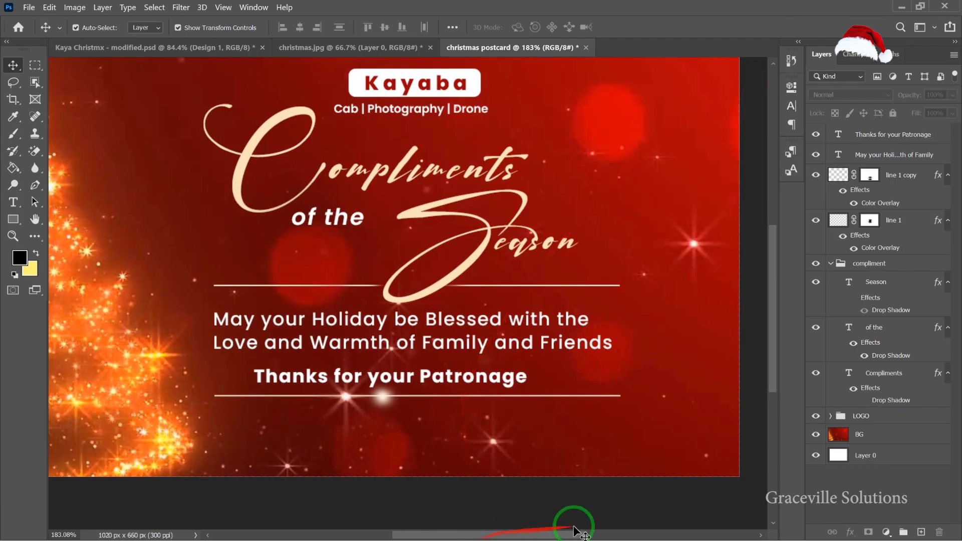
Switch to Notepad and copy the company name and contact phone number lines.
key(super)
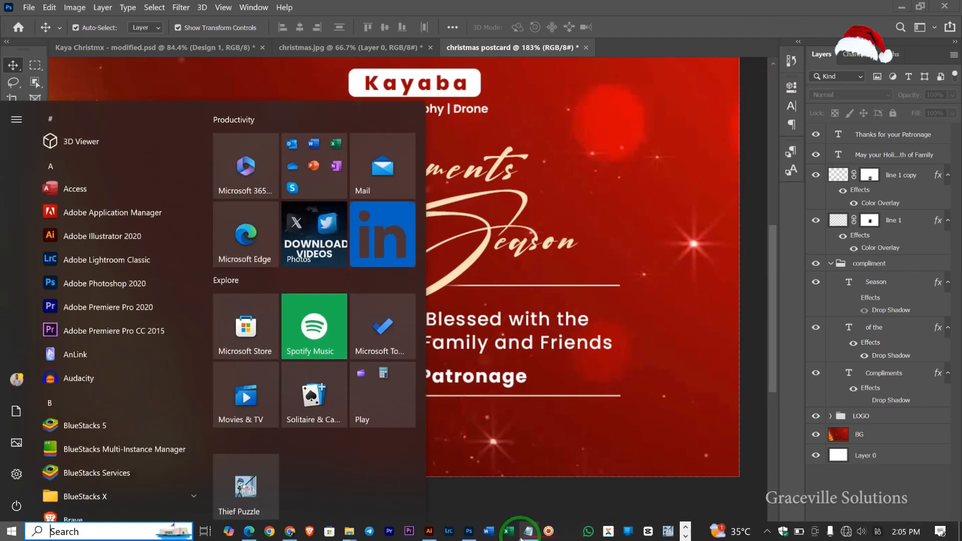
click(527, 531)
click(521, 453)
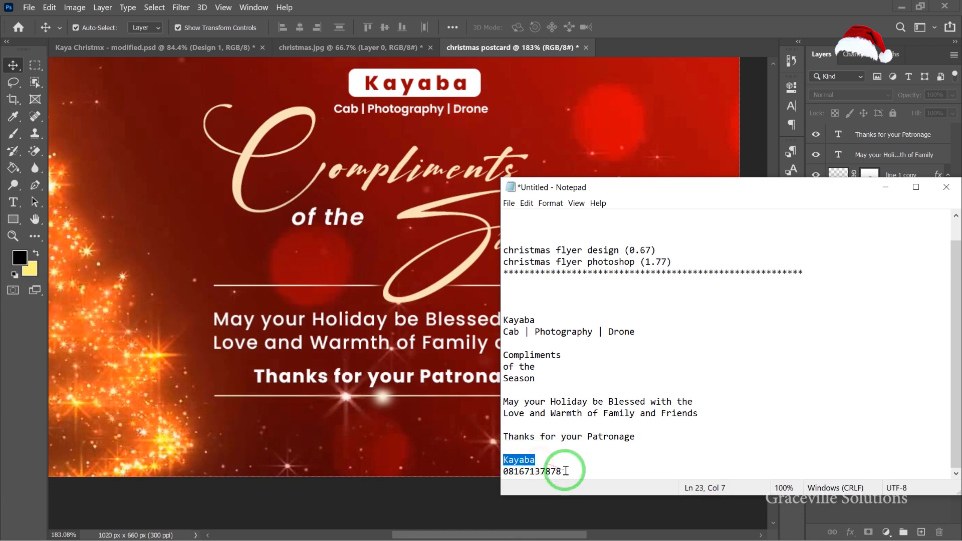
right_click(506, 462)
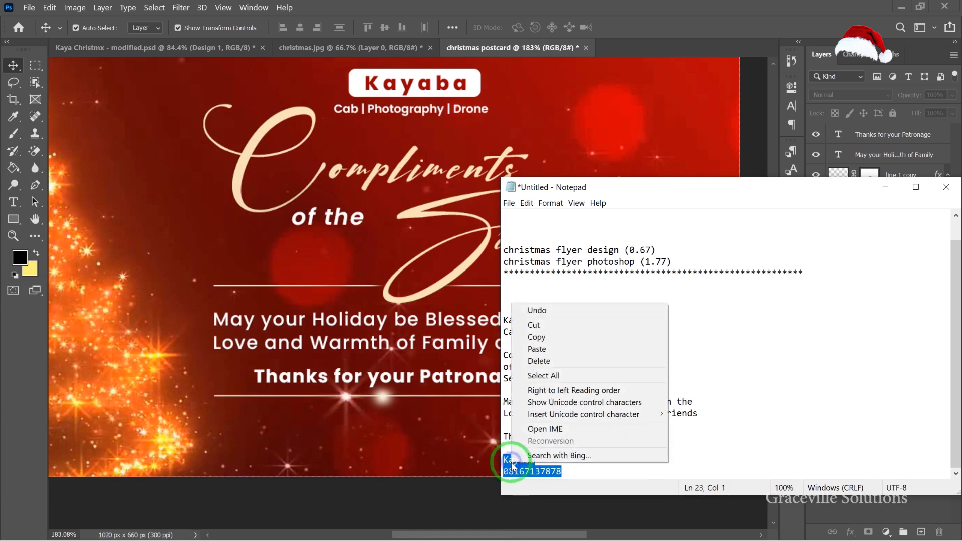
click(561, 335)
Create a new text layer below the lower line by pasting the copied text and keeping only "Kayaba".
click(345, 428)
scroll(338, 417, down, 4)
drag(336, 414, 398, 331)
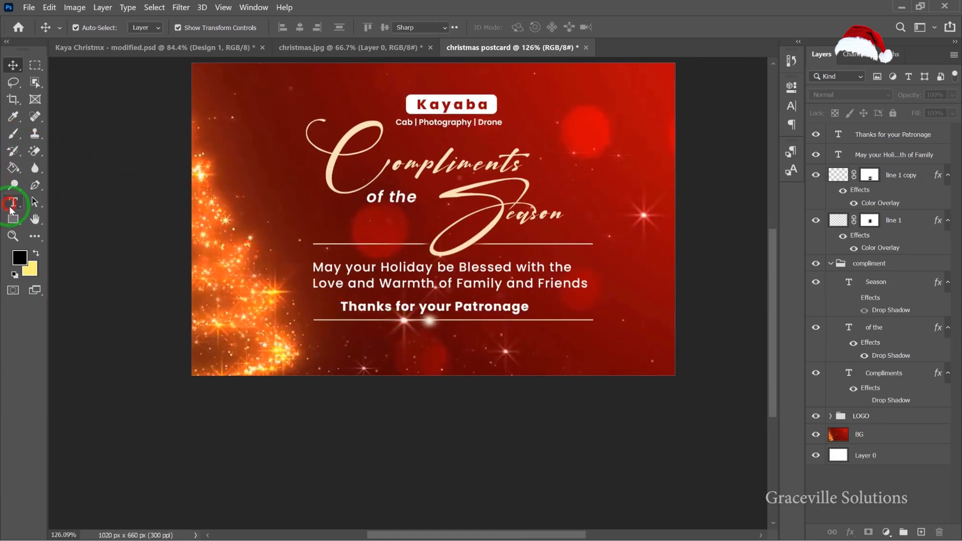
click(11, 204)
scroll(301, 316, up, 5)
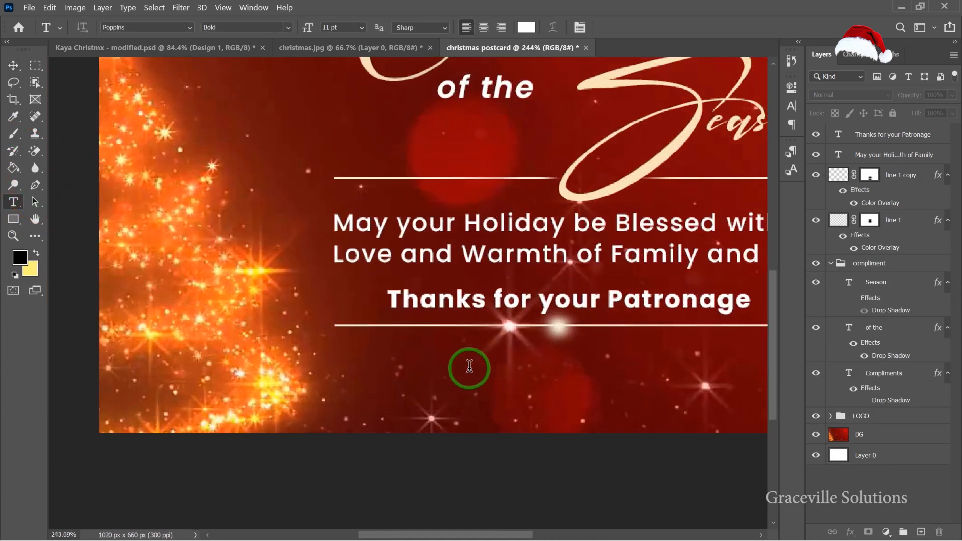
click(469, 366)
click(484, 366)
key(ctrl+a)
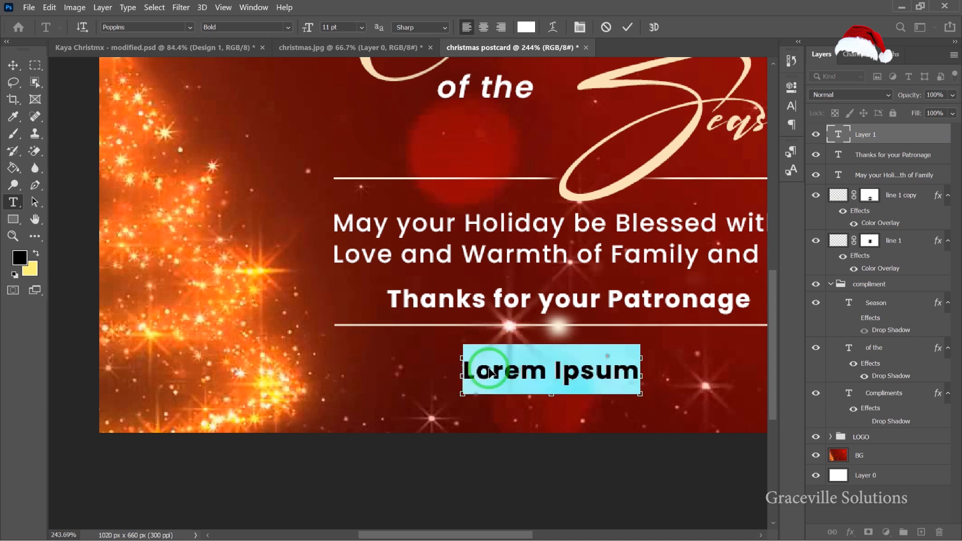
key(ctrl+v)
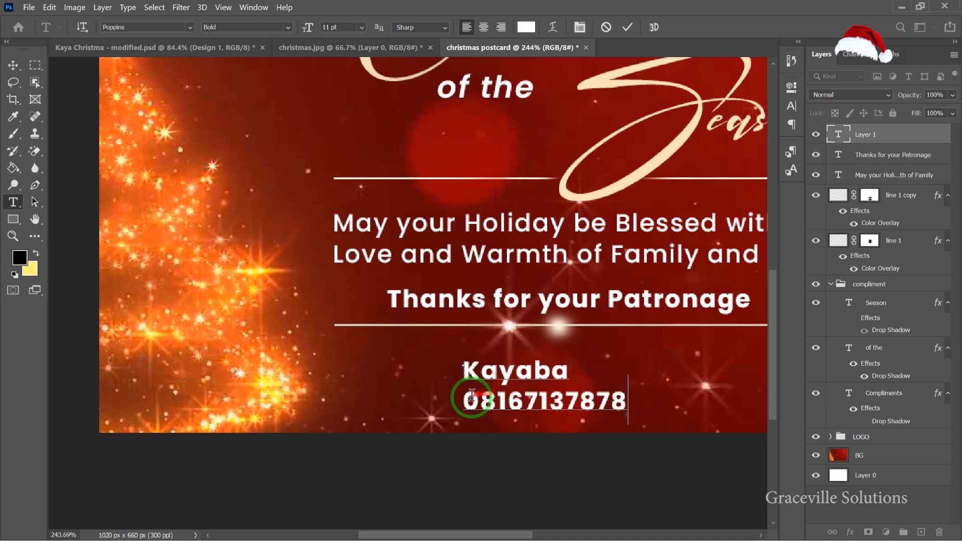
drag(500, 399, 652, 406)
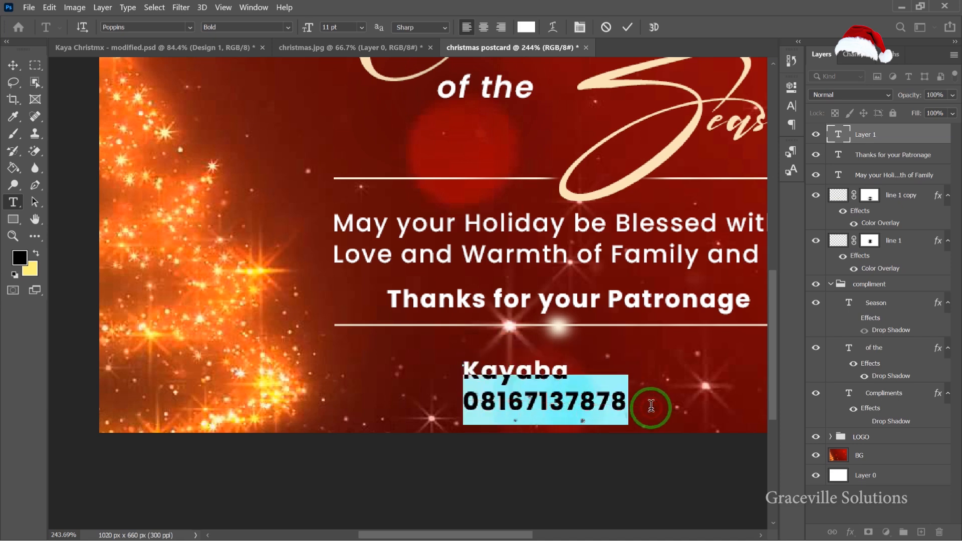
key(BackSpace)
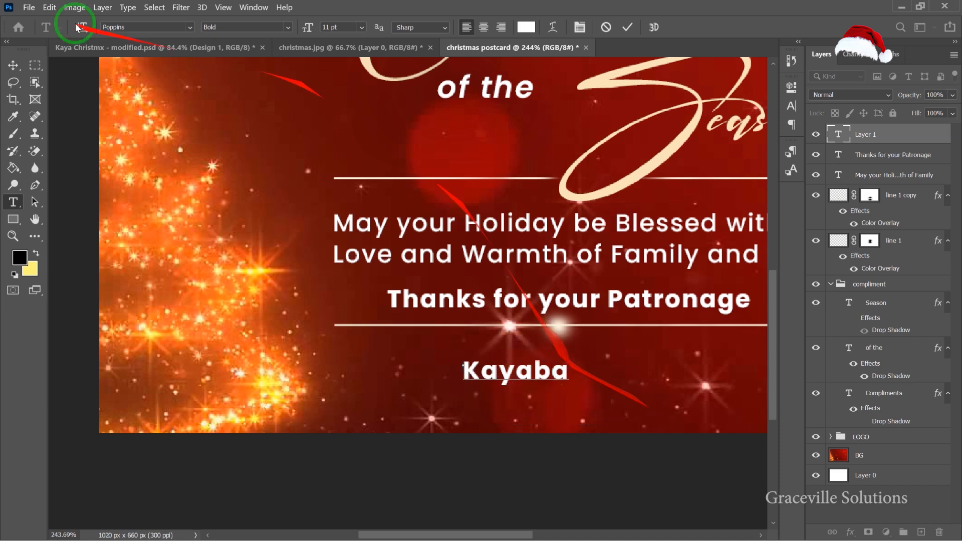
Move the "Kayaba" text into place beneath the lower cream line.
click(14, 65)
scroll(429, 327, down, 3)
drag(526, 360, 457, 367)
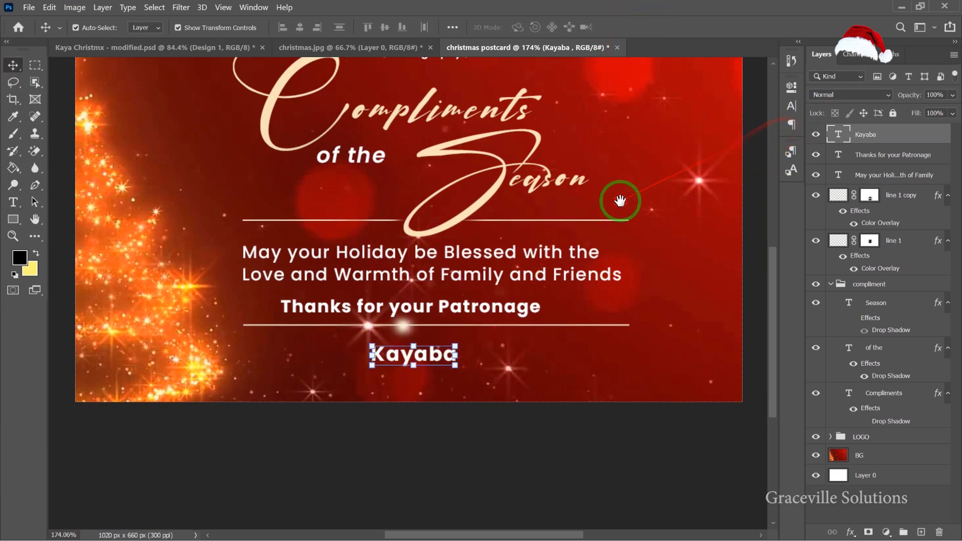
drag(620, 201, 523, 210)
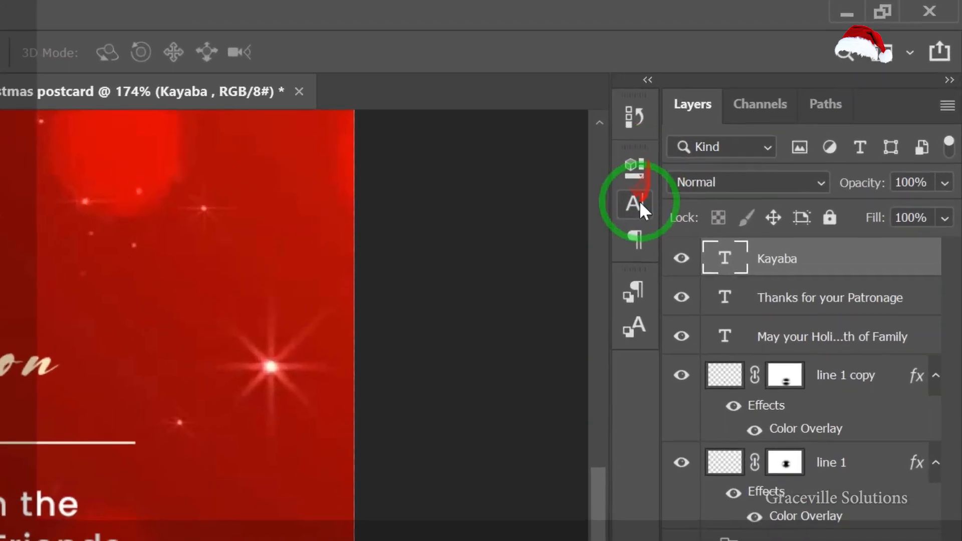
Set the "Kayaba" text's tracking to 100 and recentre it under the line.
click(791, 104)
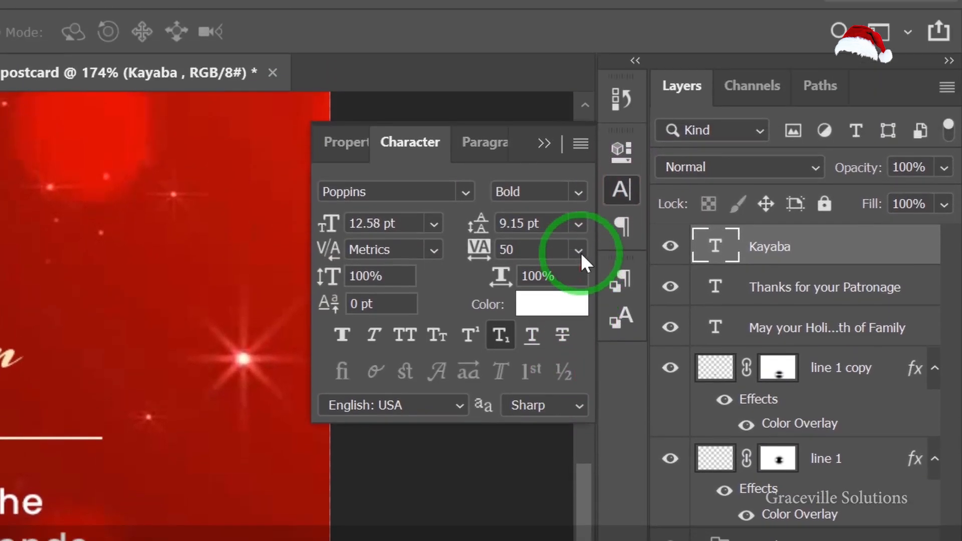
click(578, 156)
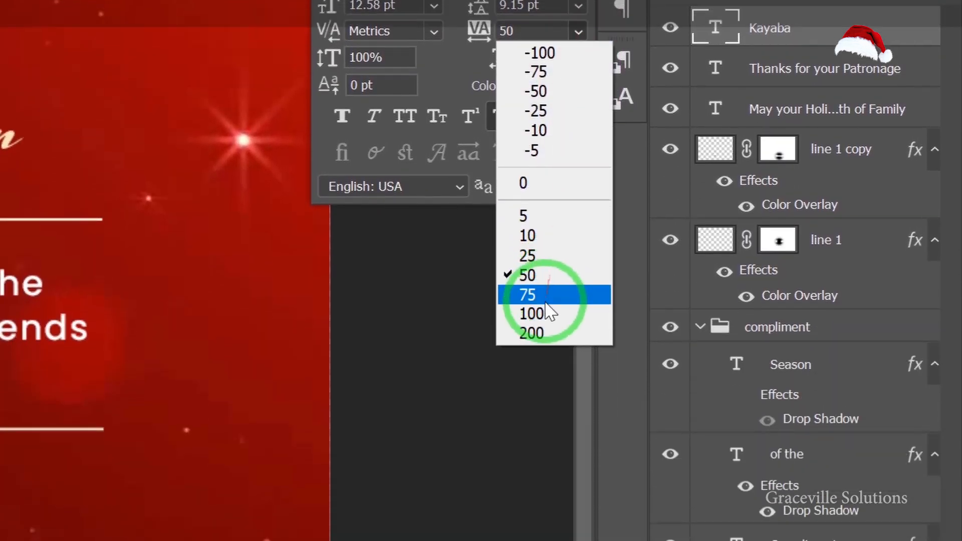
click(530, 393)
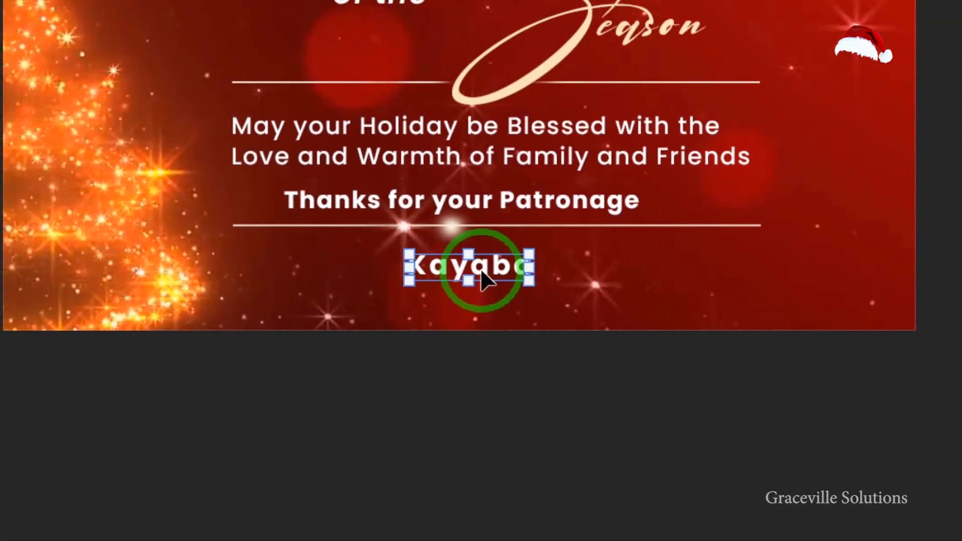
click(324, 323)
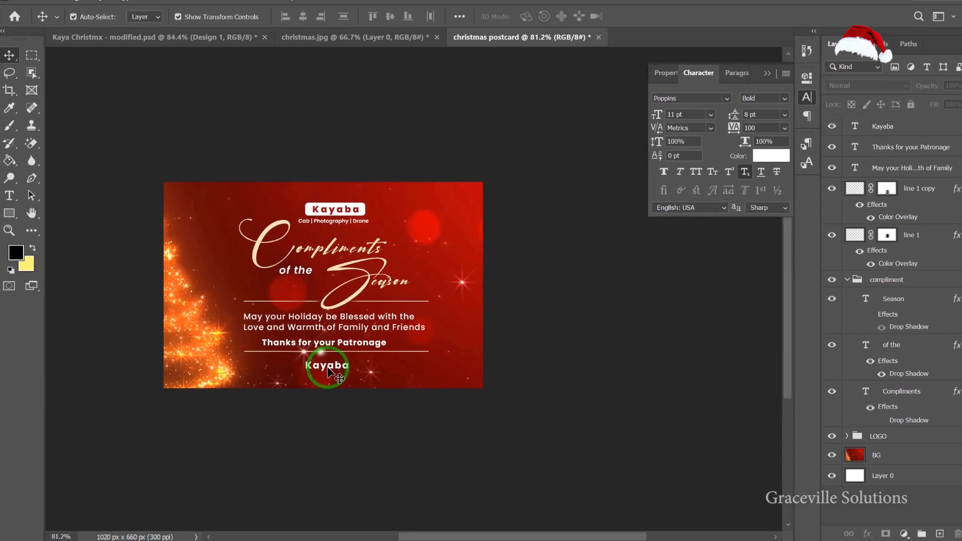
scroll(481, 272, up, 5)
drag(323, 368, 391, 339)
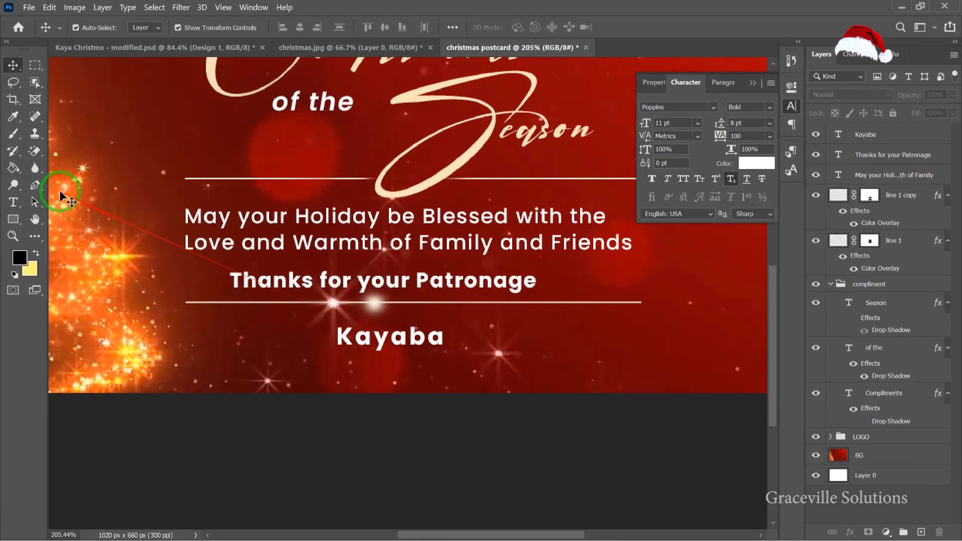
Add a text layer with the pasted phone number and place it just below "Kayaba".
key(t)
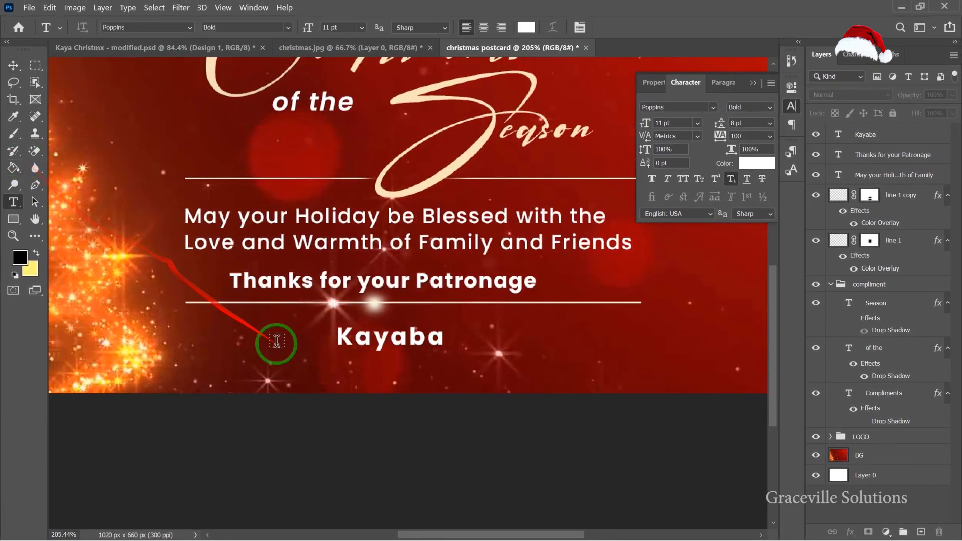
click(319, 371)
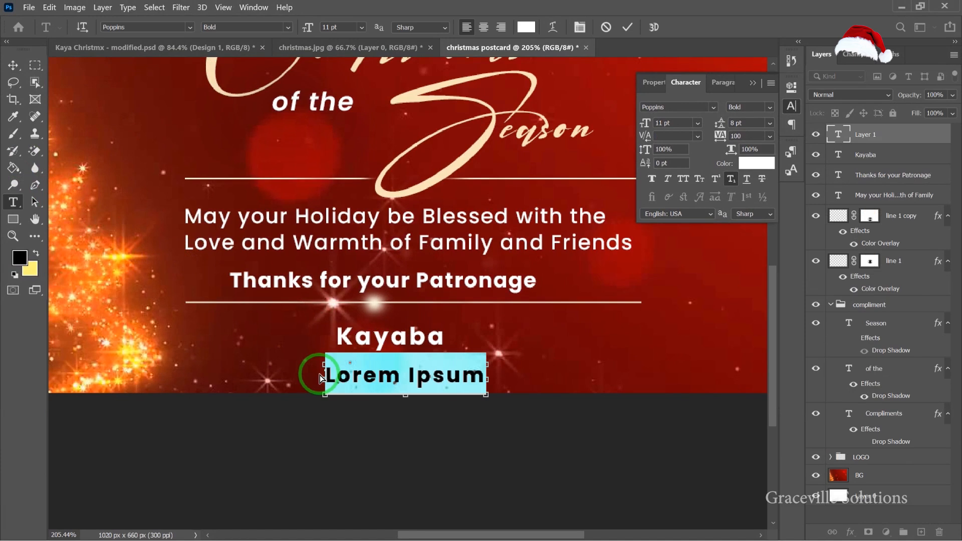
key(ctrl+v)
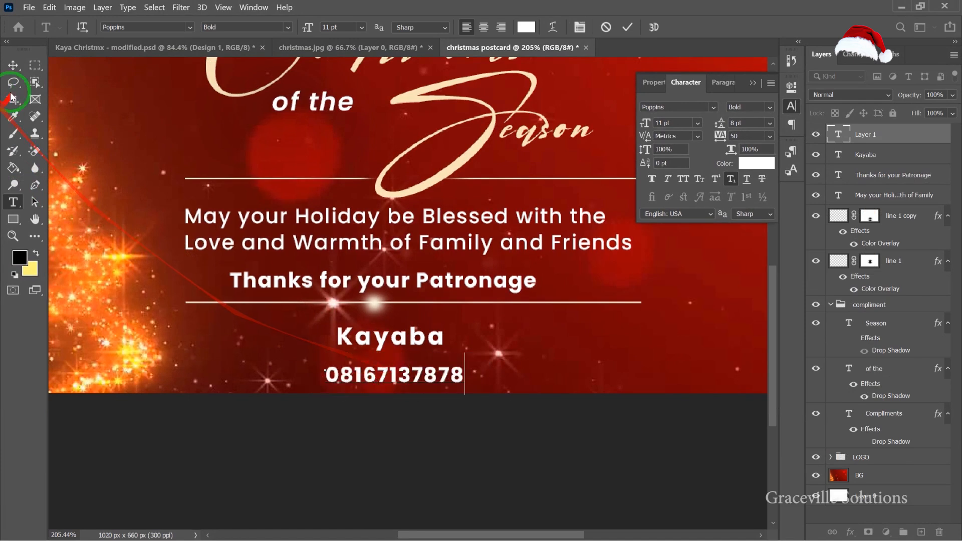
click(16, 64)
drag(448, 377, 441, 360)
Nudge the phone number text so it is centred under "Kayaba".
scroll(441, 361, down, 5)
click(433, 410)
scroll(432, 409, down, 5)
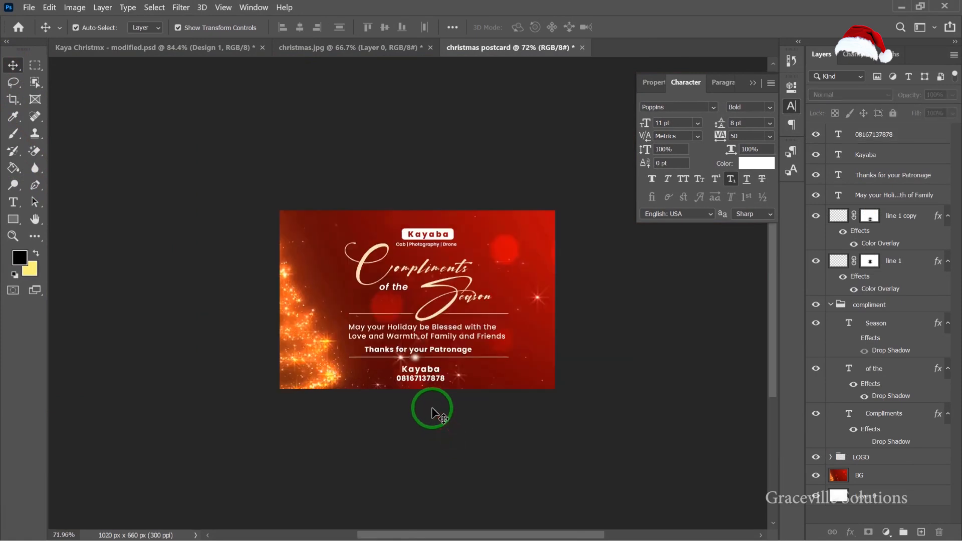
scroll(430, 409, up, 5)
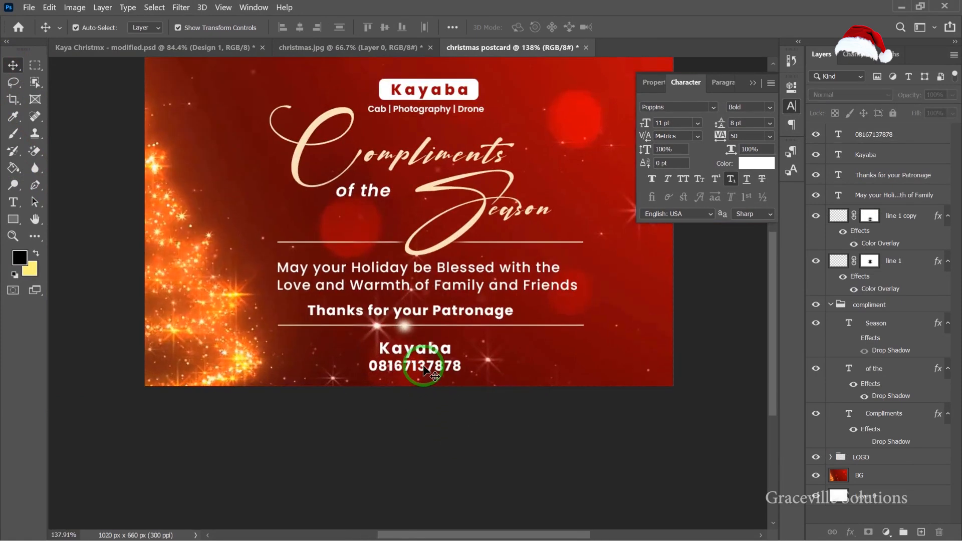
scroll(396, 333, down, 3)
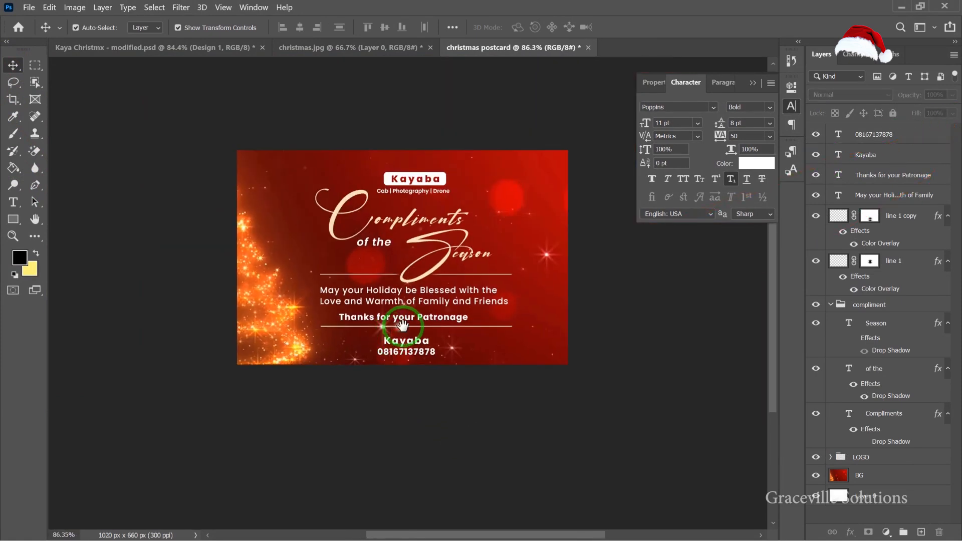
drag(420, 310, 403, 310)
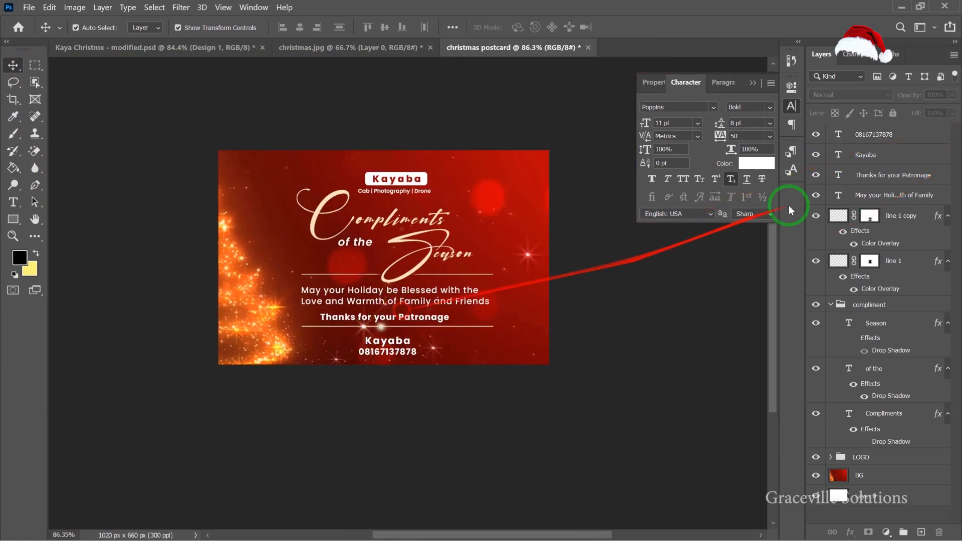
Group the "Kayaba" and phone number layers and rename the group contact.
click(891, 142)
click(892, 156)
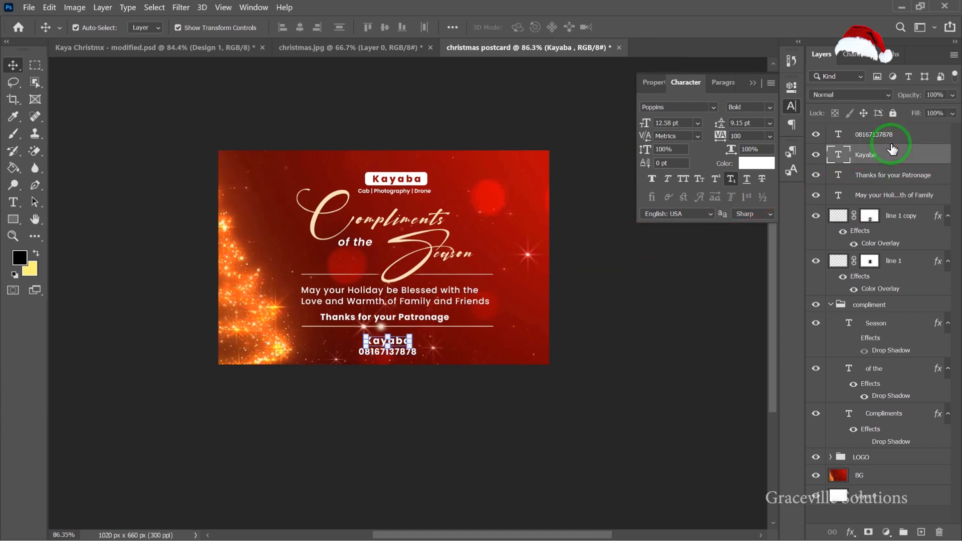
shift+click(890, 138)
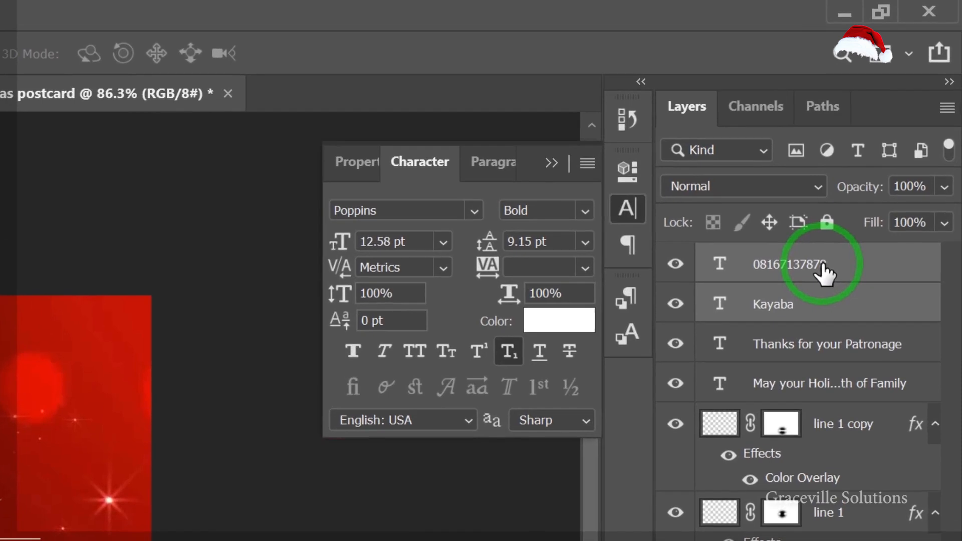
key(ctrl+g)
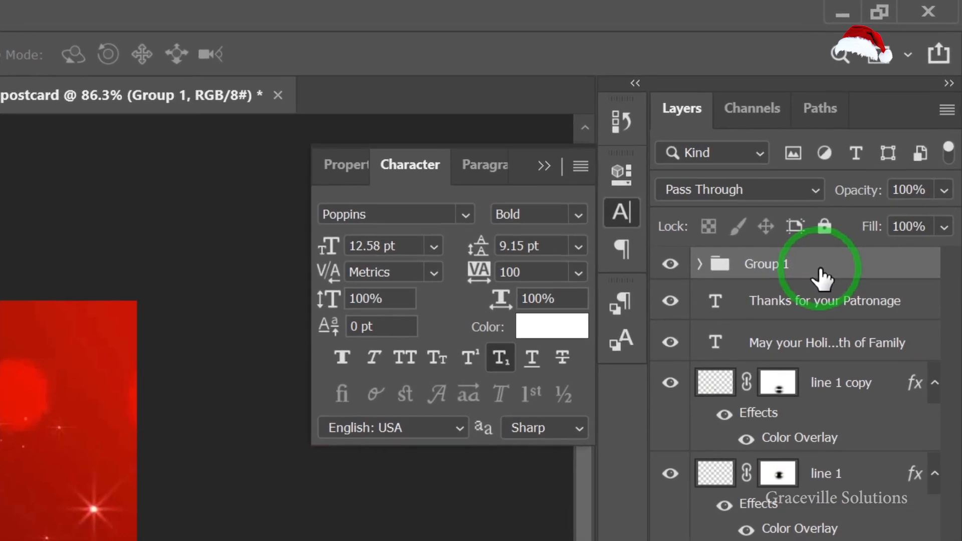
double_click(764, 263)
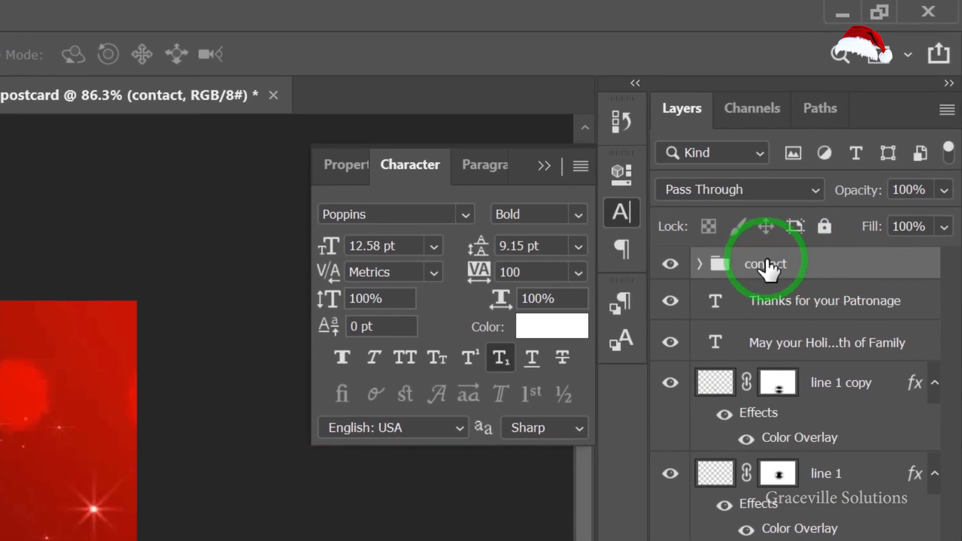
Convert the contact group to a smart object and apply a drop shadow layer style to it.
right_click(766, 258)
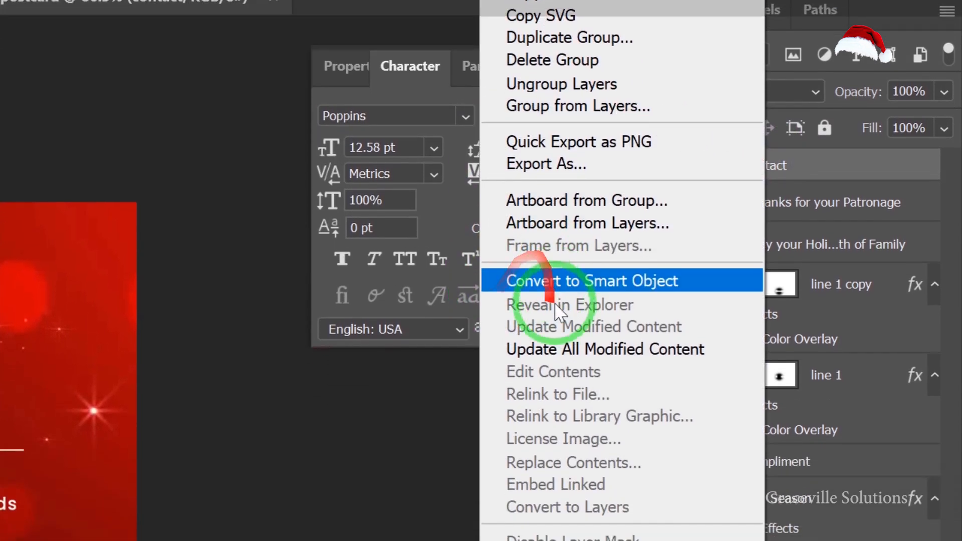
click(555, 283)
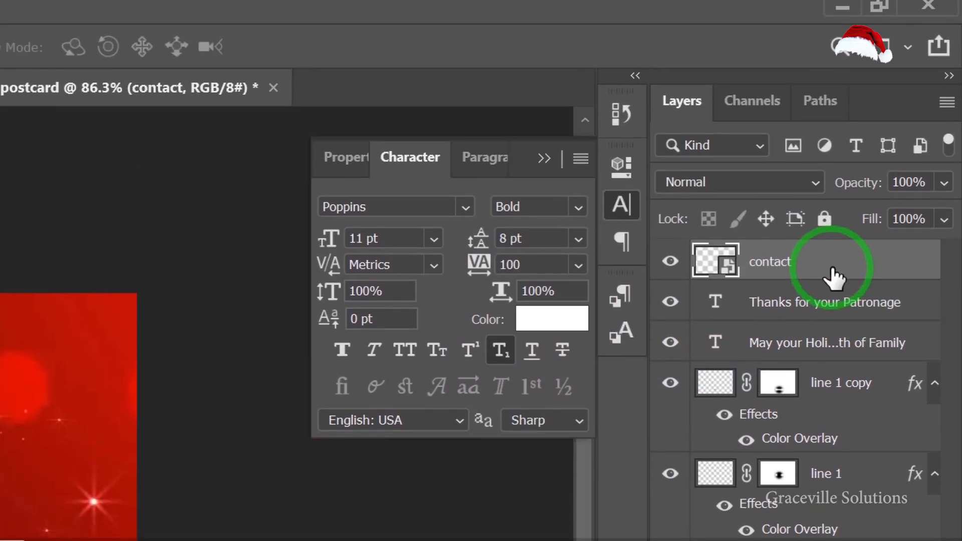
right_click(831, 216)
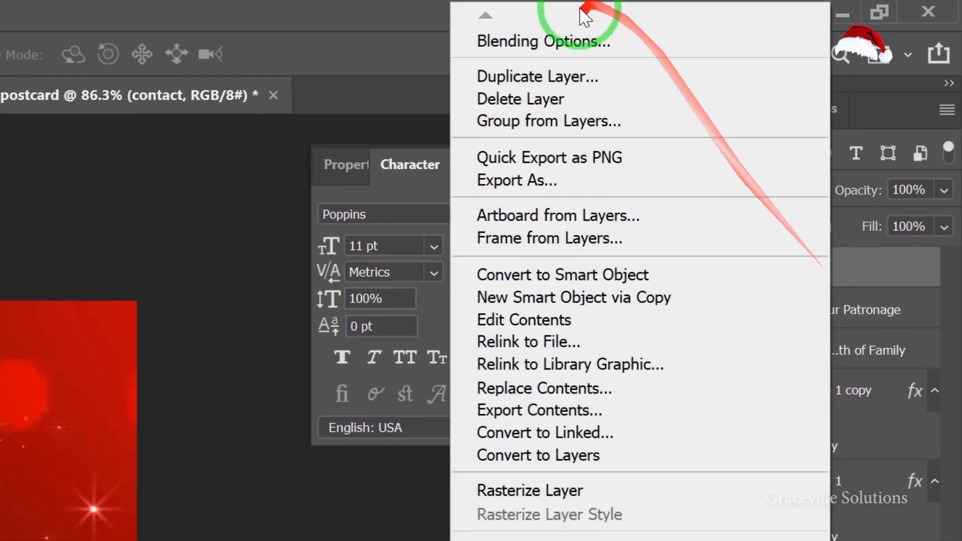
click(571, 41)
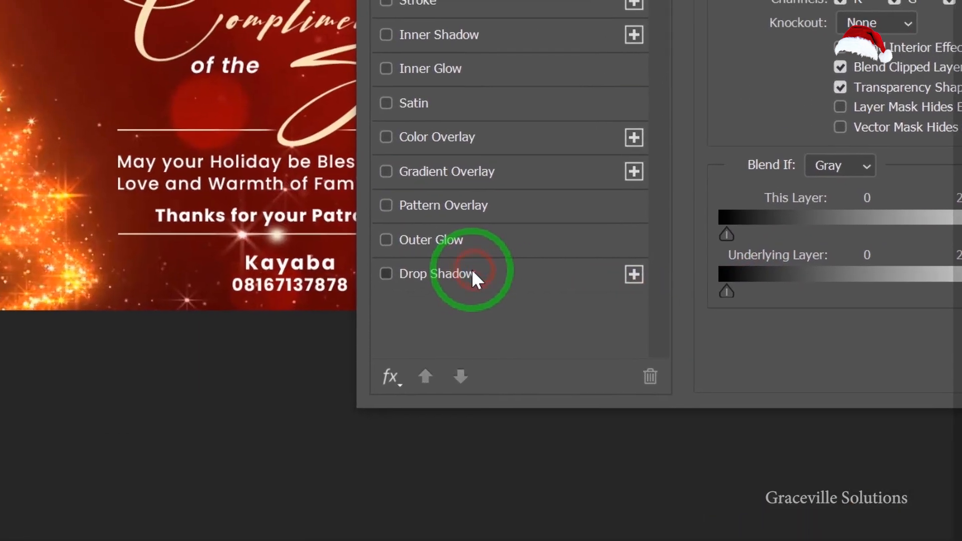
click(384, 275)
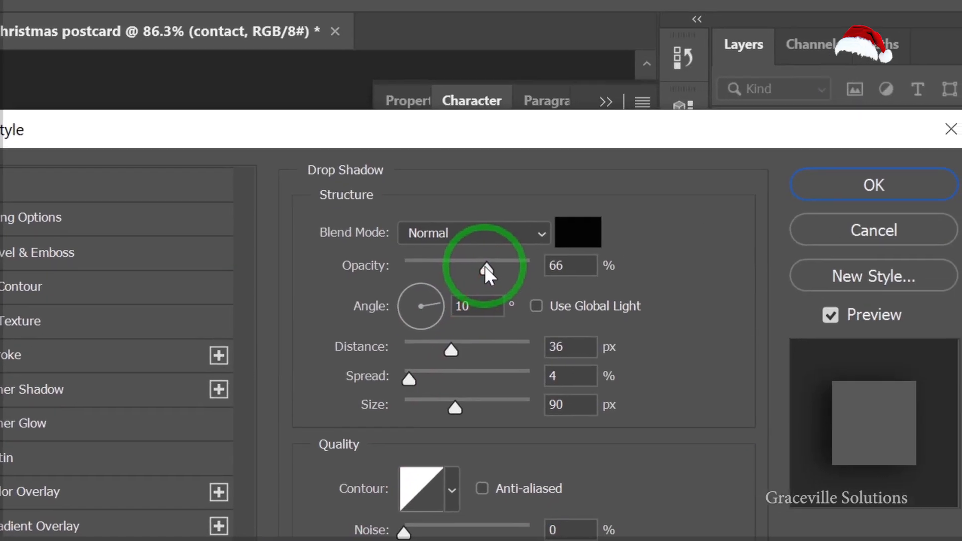
drag(670, 11, 674, 11)
drag(488, 270, 489, 270)
drag(450, 355, 438, 353)
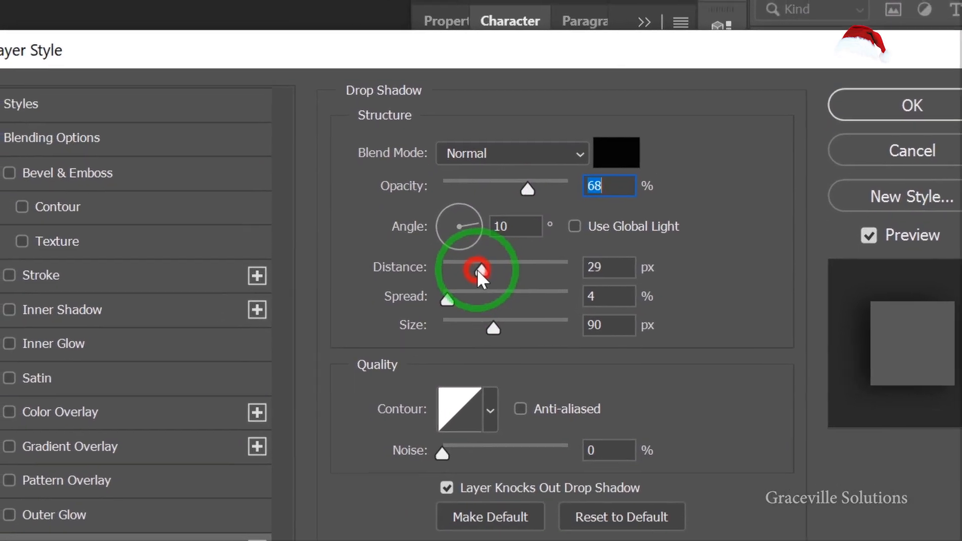
mouse_move(482, 269)
mouse_down()
mouse_move(468, 284)
mouse_move(493, 284)
mouse_move(481, 284)
mouse_up()
click(452, 300)
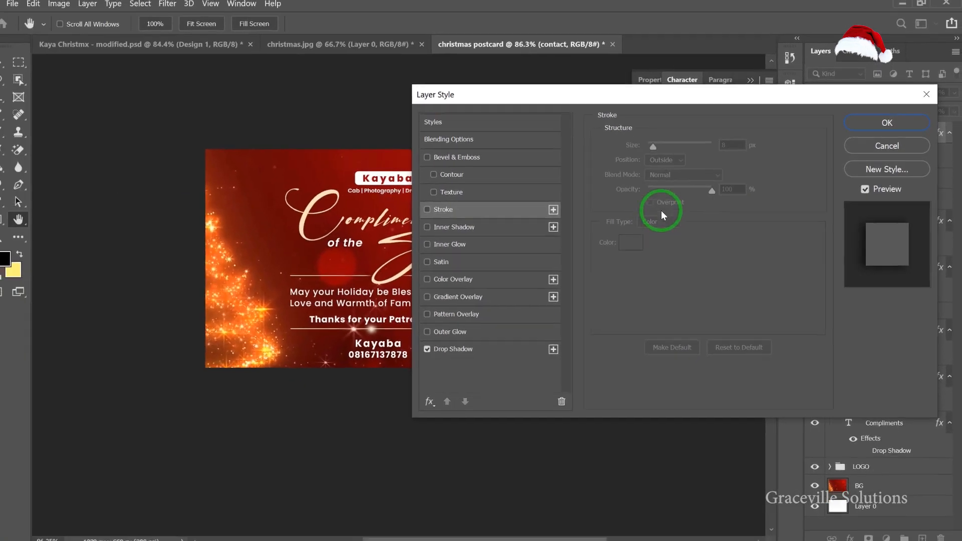
click(499, 345)
click(885, 125)
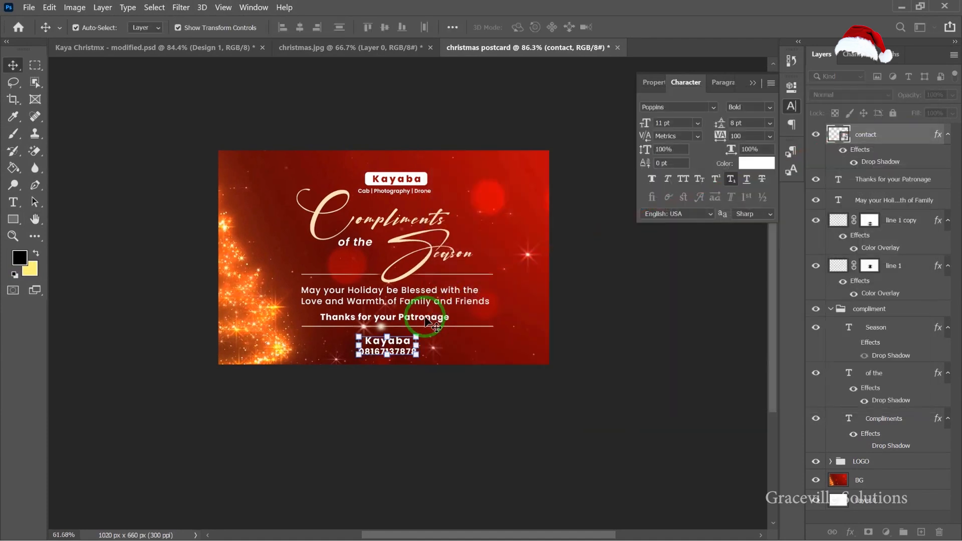
scroll(425, 321, down, 3)
click(564, 342)
scroll(425, 321, up, 5)
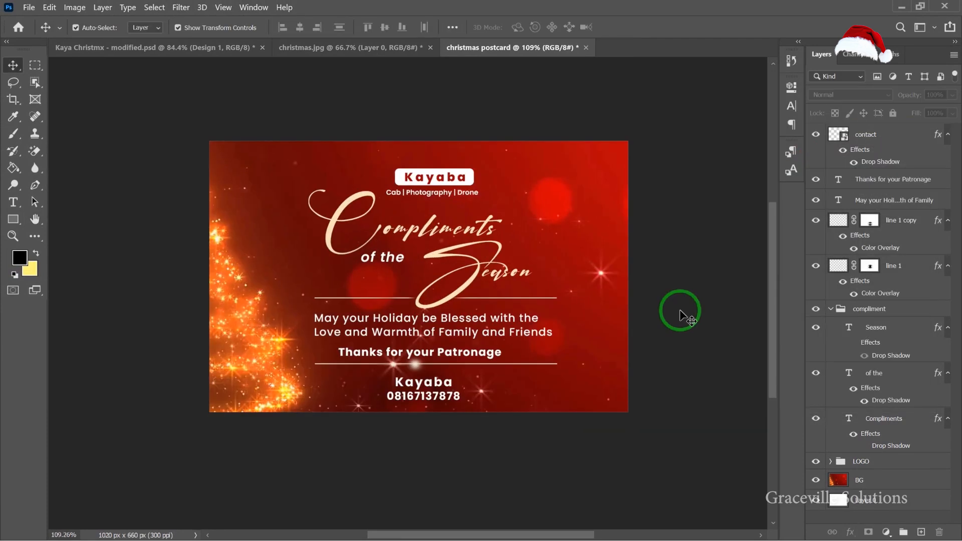